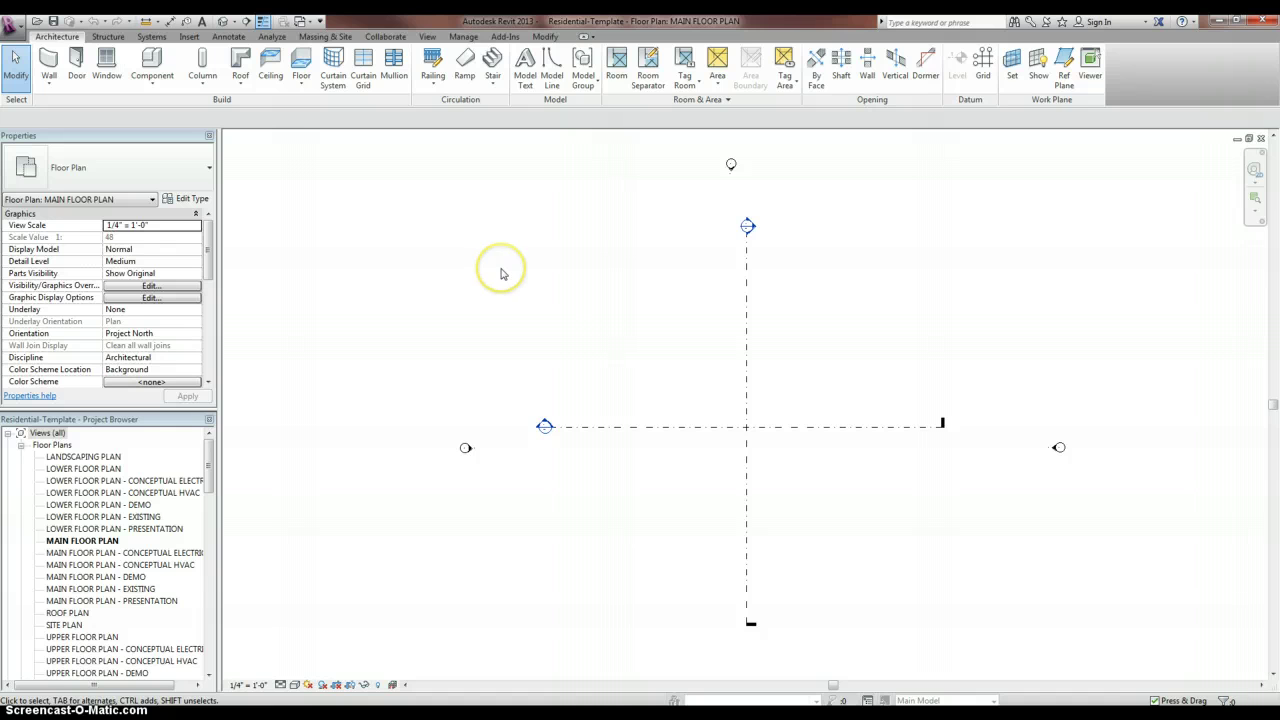
Float the main floor plan window aside and maximize the example project's Level 1 plan.
{"action": "left_click", "coordinate": [1248, 138]}
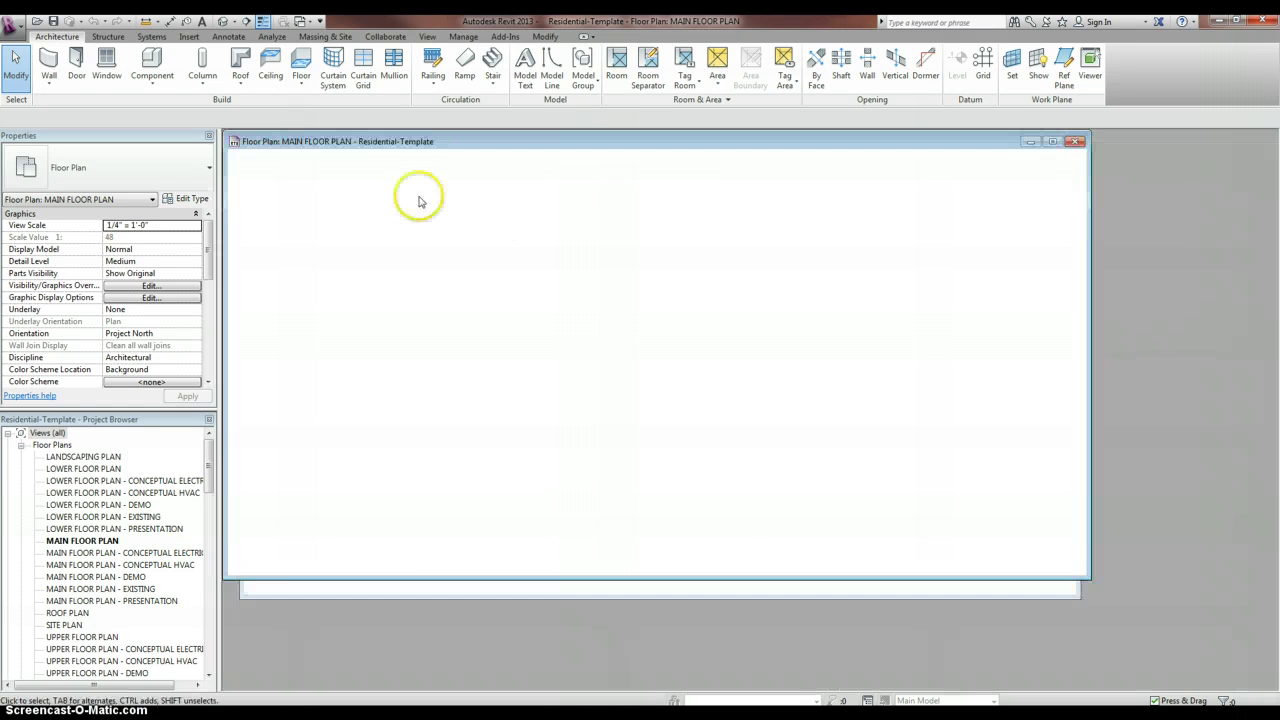
{"action": "left_click_drag", "start_coordinate": [468, 141], "coordinate": [634, 234]}
{"action": "left_click", "coordinate": [501, 159]}
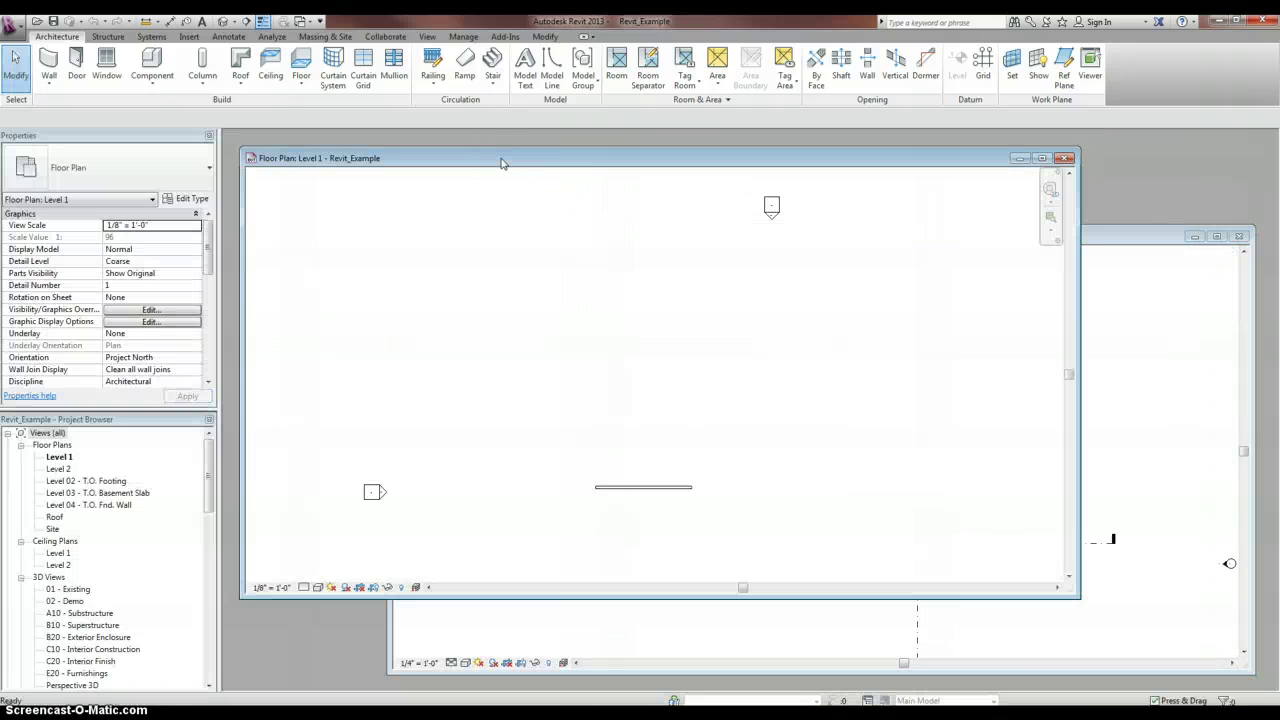
{"action": "double_click", "coordinate": [502, 160]}
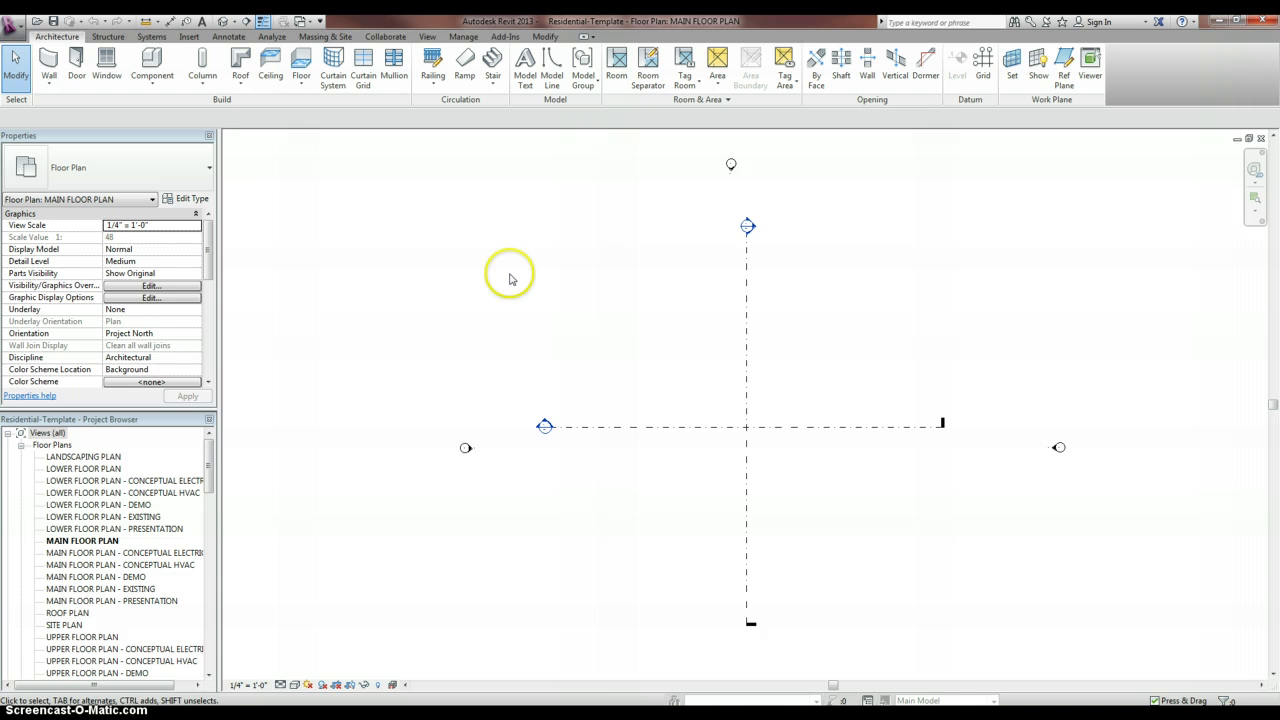
Start the Component tool and scroll the template's loaded types down to the Albert chairs.
{"action": "left_click", "coordinate": [148, 66]}
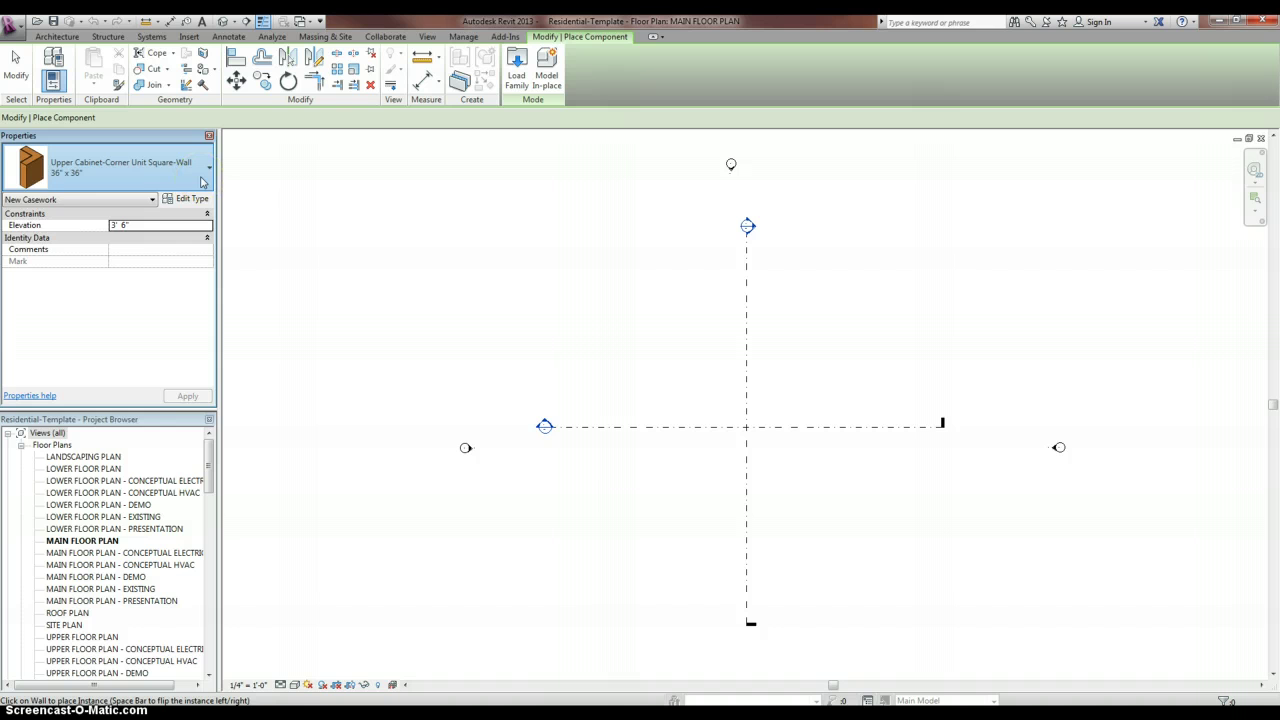
{"action": "left_click", "coordinate": [202, 182]}
{"action": "scroll", "coordinate": [221, 400], "scroll_direction": "down", "scroll_amount": 5}
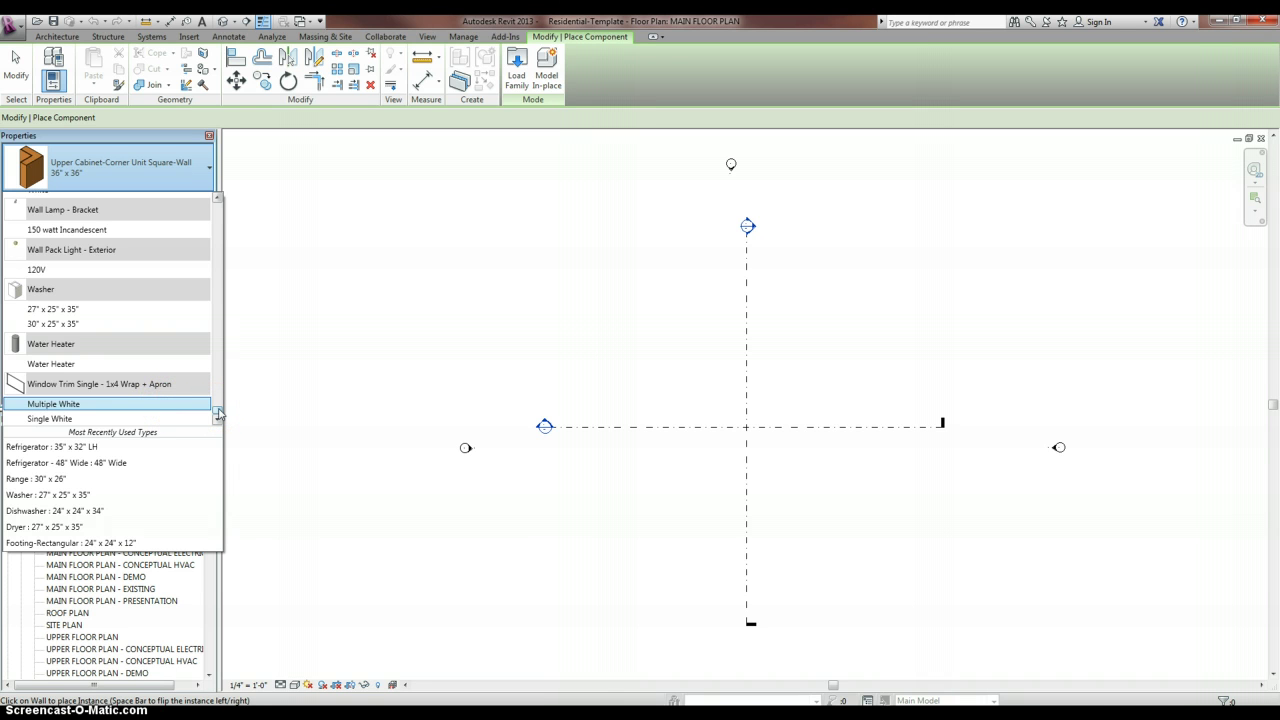
{"action": "scroll", "coordinate": [219, 413], "scroll_direction": "up", "scroll_amount": 3}
{"action": "scroll", "coordinate": [219, 413], "scroll_direction": "down", "scroll_amount": 3}
{"action": "scroll", "coordinate": [218, 411], "scroll_direction": "up", "scroll_amount": 3}
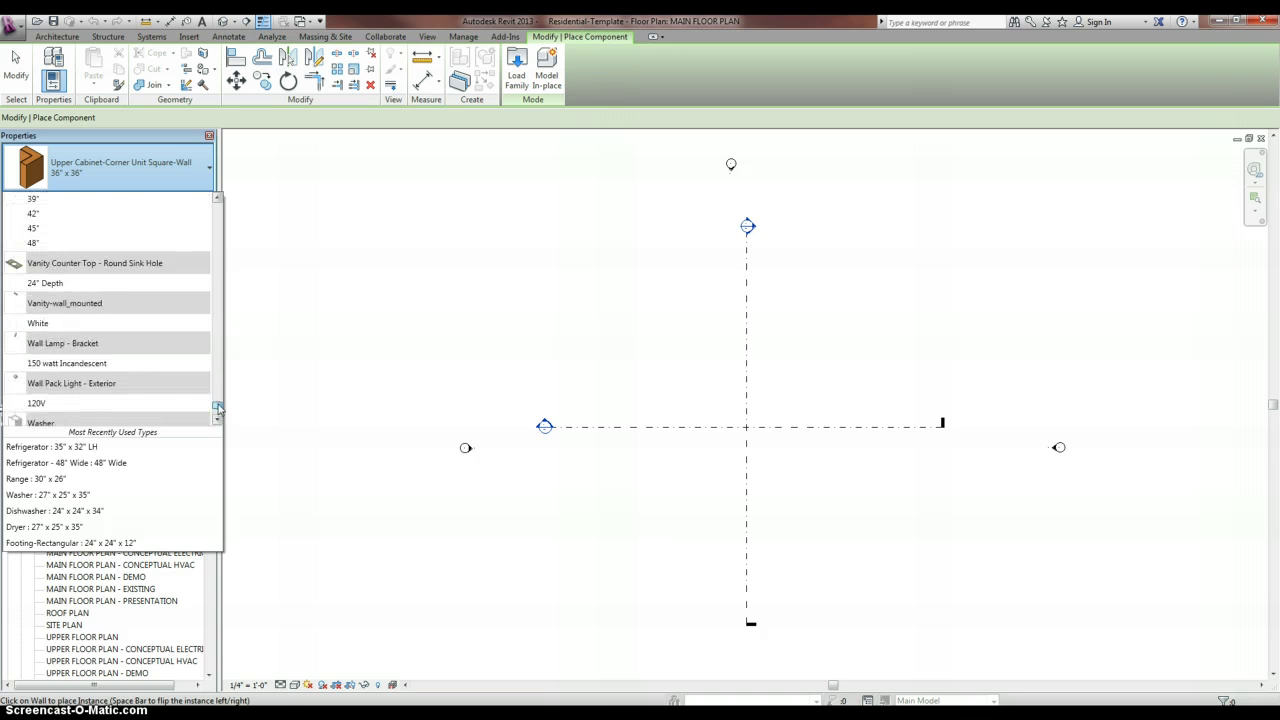
{"action": "scroll", "coordinate": [218, 408], "scroll_direction": "up", "scroll_amount": 5}
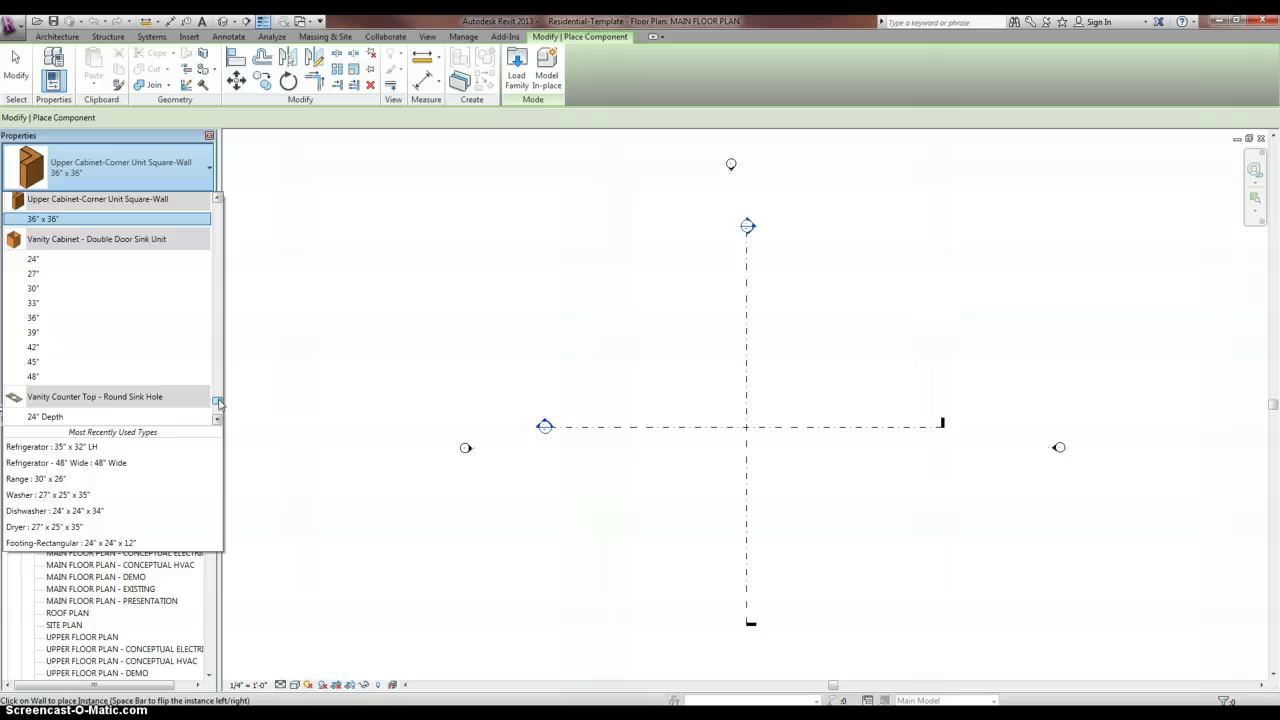
{"action": "scroll", "coordinate": [218, 401], "scroll_direction": "up", "scroll_amount": 10}
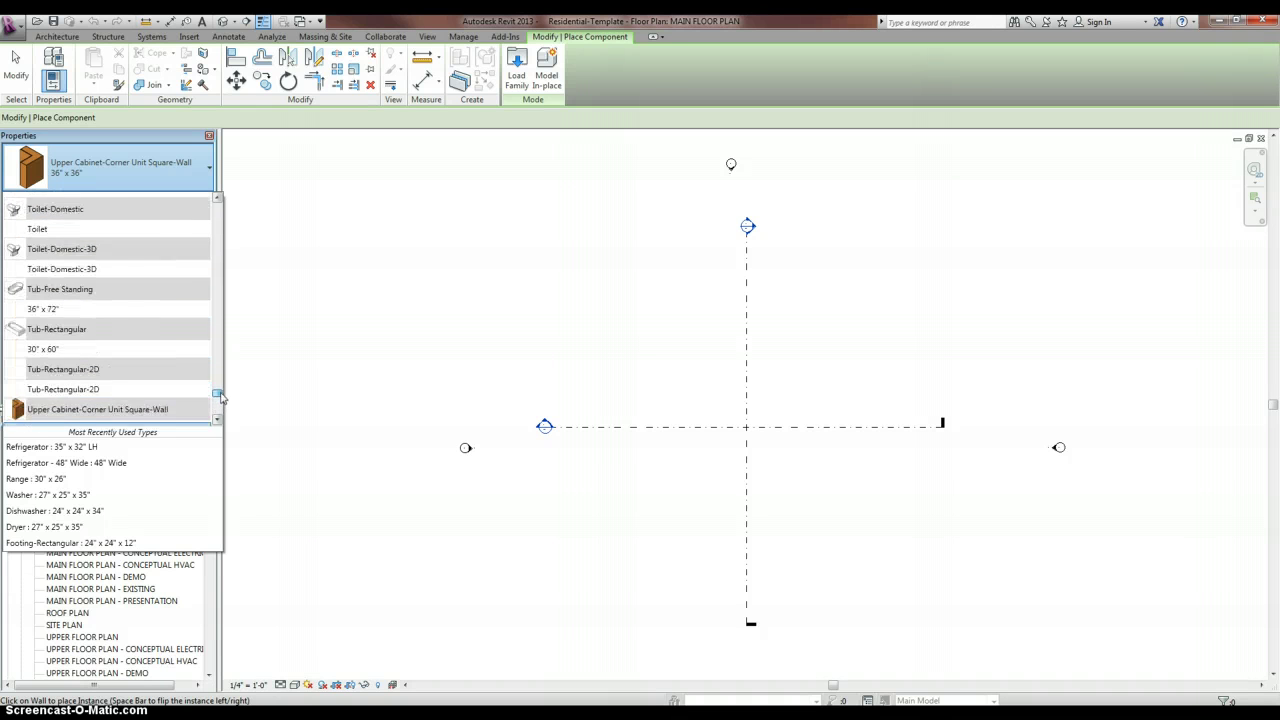
{"action": "left_click_drag", "start_coordinate": [222, 396], "coordinate": [230, 284]}
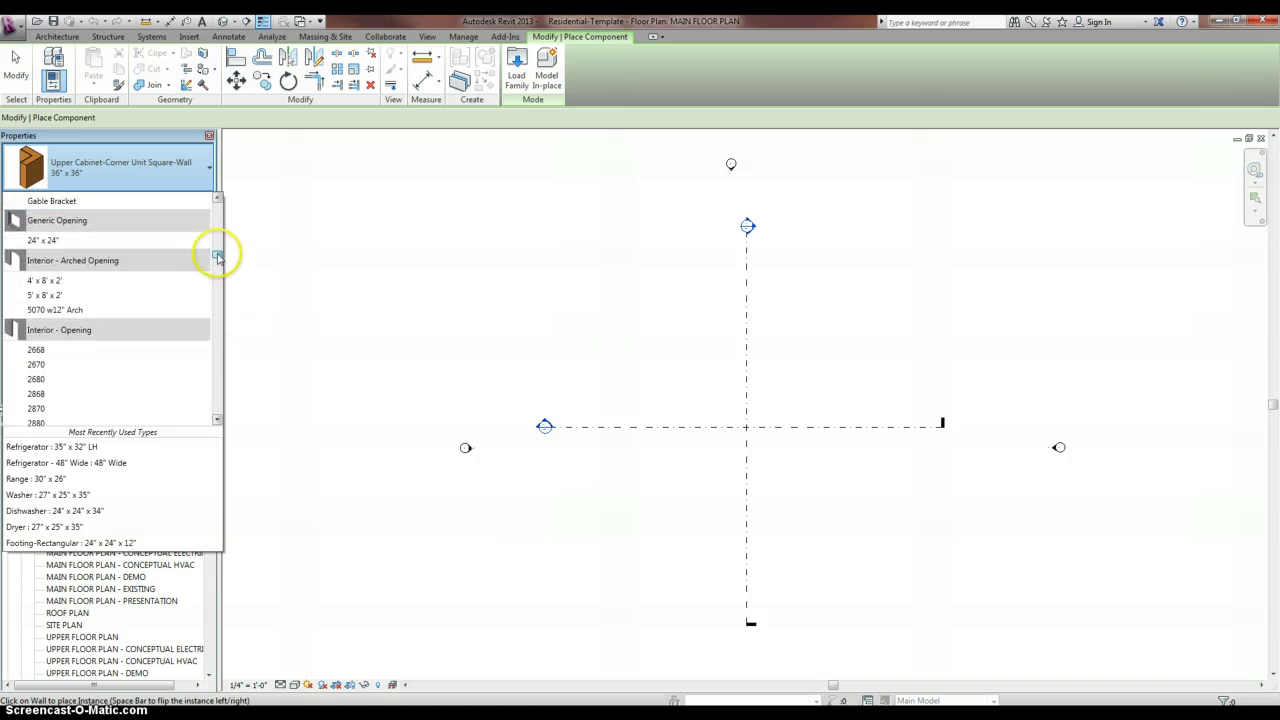
{"action": "left_click_drag", "start_coordinate": [218, 261], "coordinate": [218, 253]}
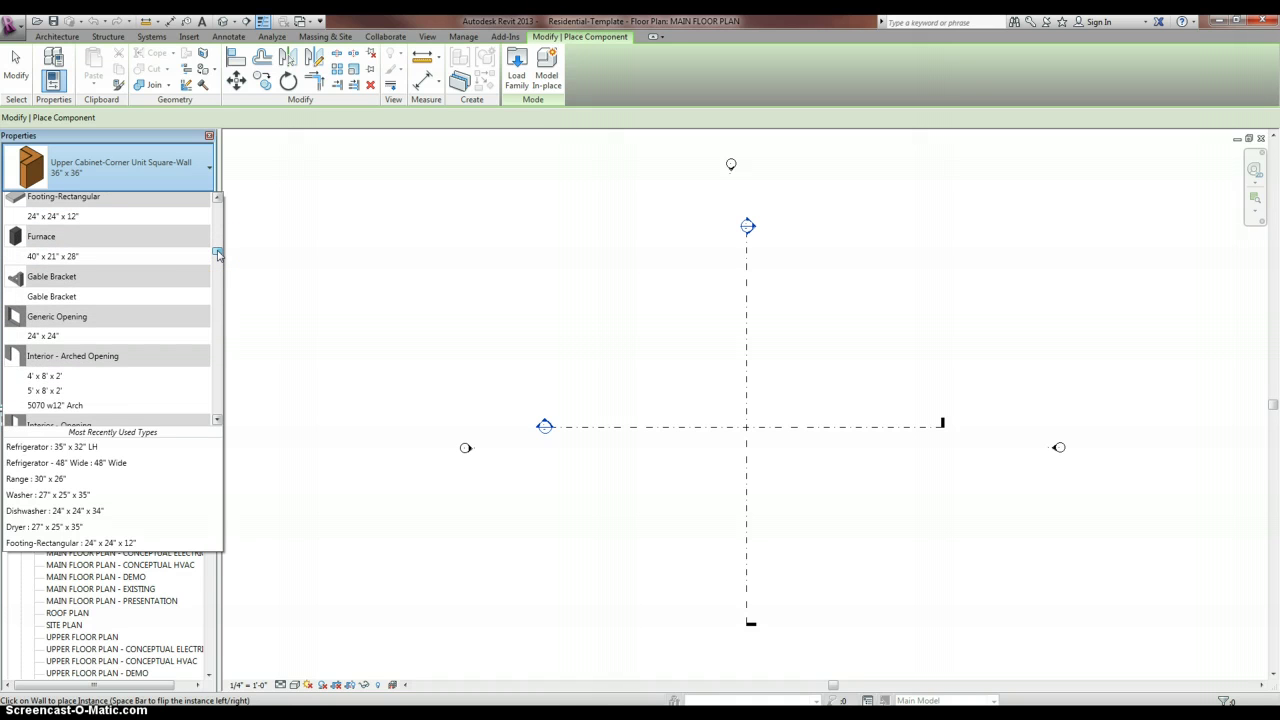
{"action": "left_click_drag", "start_coordinate": [218, 254], "coordinate": [222, 226]}
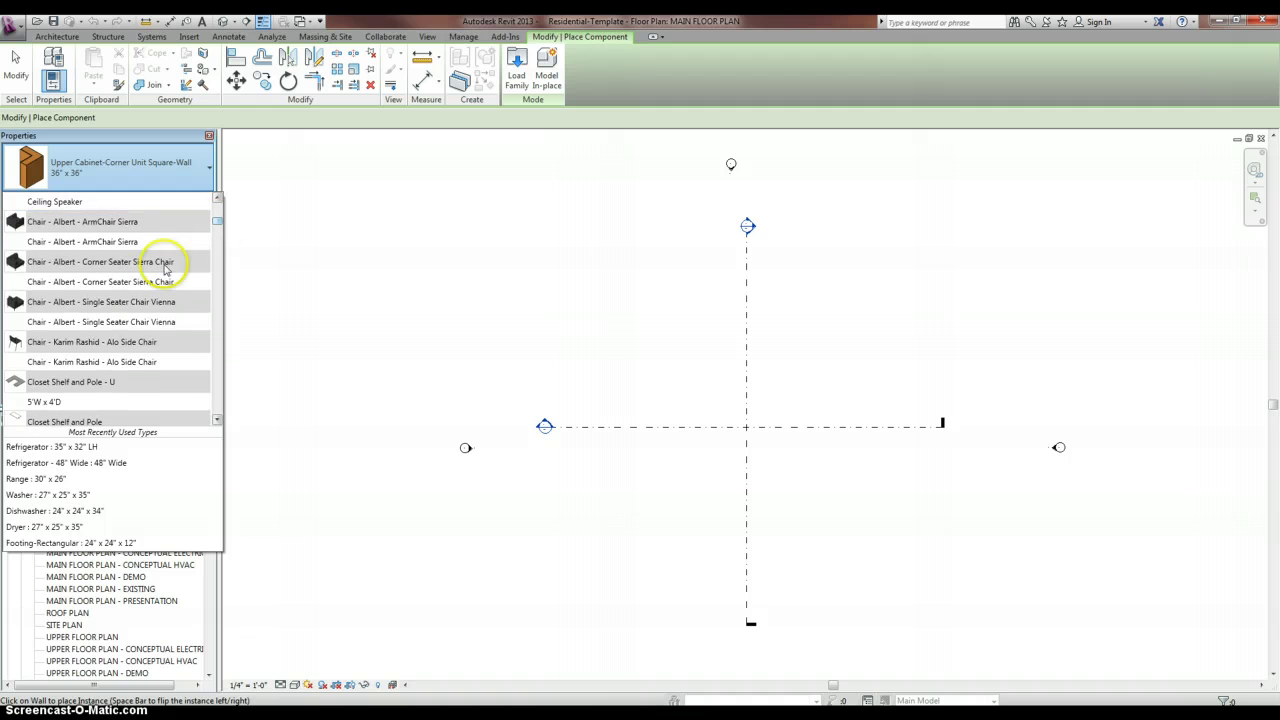
Place Albert Corner Seater Sierra and Single Seater Vienna chairs side by side in the plan.
{"action": "left_click", "coordinate": [60, 242]}
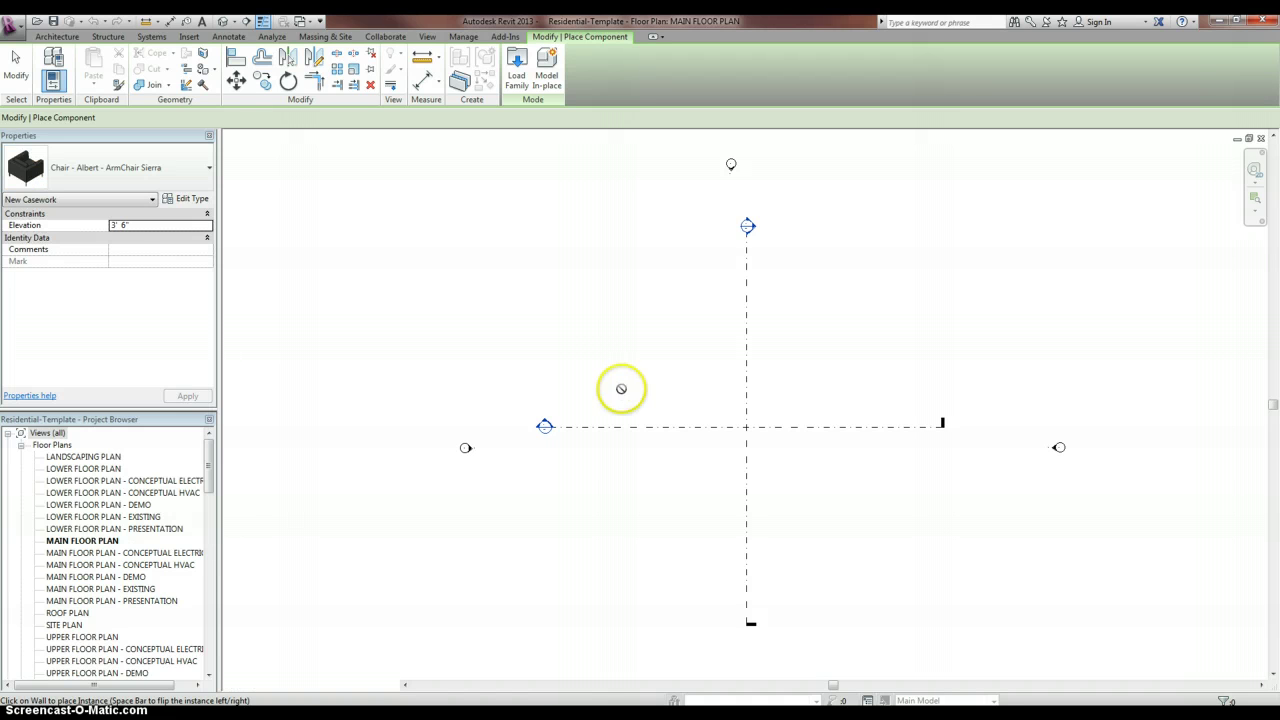
{"action": "left_click", "coordinate": [170, 168]}
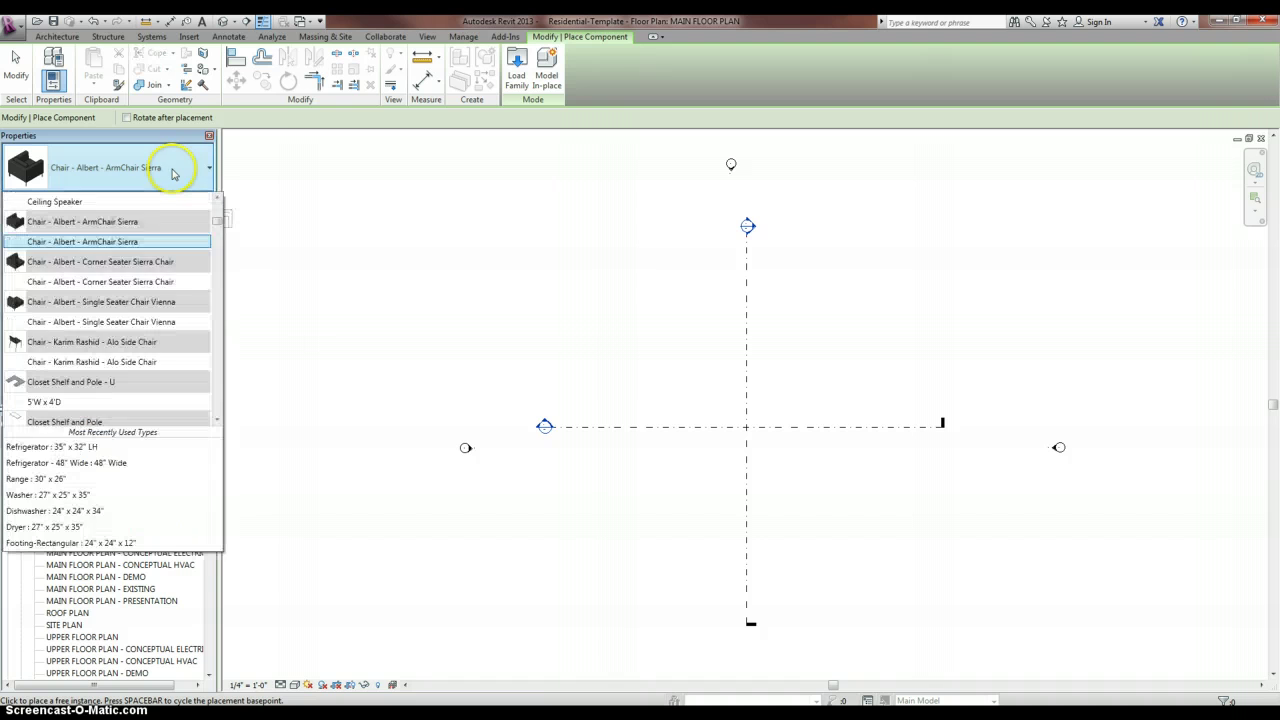
{"action": "left_click", "coordinate": [122, 283]}
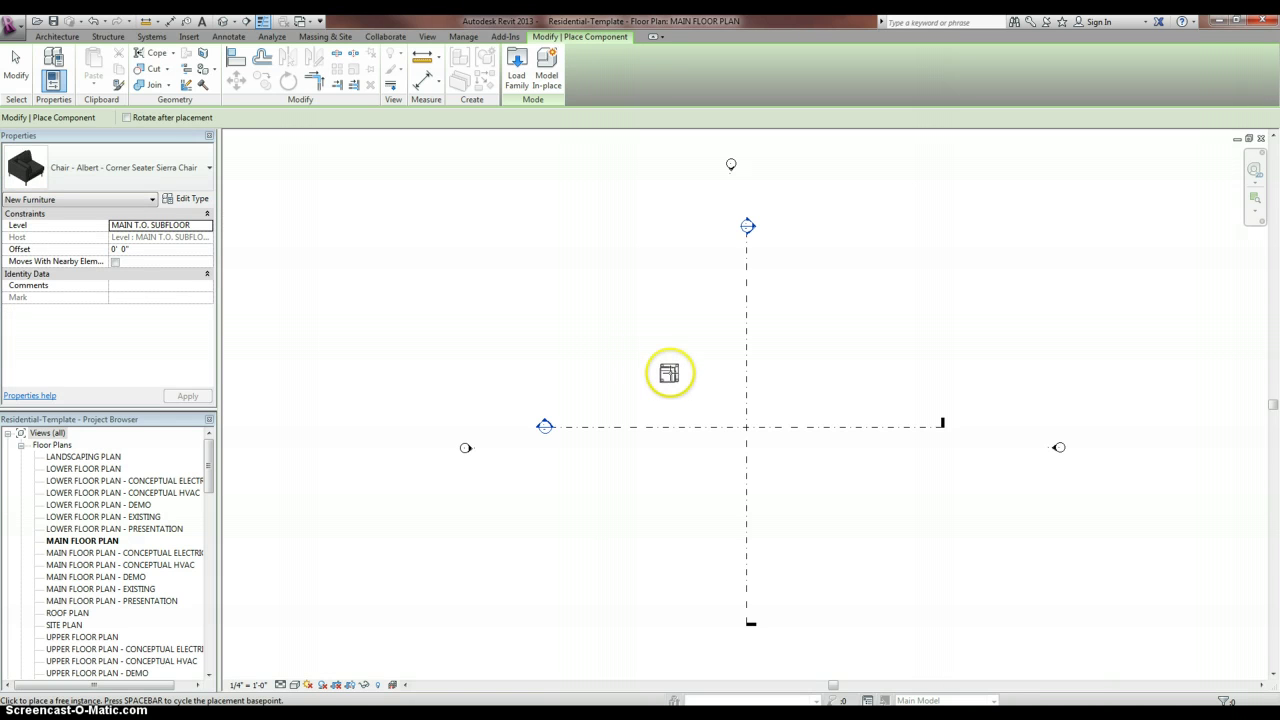
{"action": "left_click", "coordinate": [668, 372]}
{"action": "left_click", "coordinate": [171, 167]}
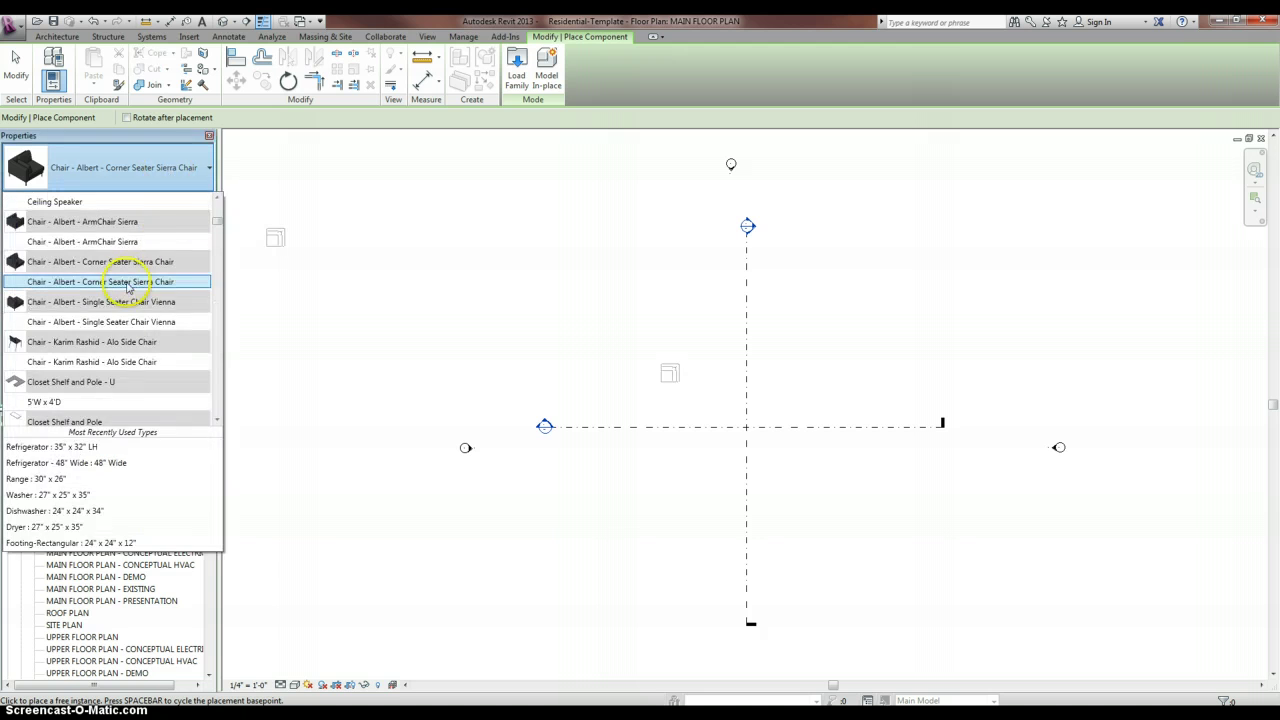
{"action": "left_click", "coordinate": [120, 321]}
{"action": "scroll", "coordinate": [660, 372], "scroll_direction": "up", "scroll_amount": 5}
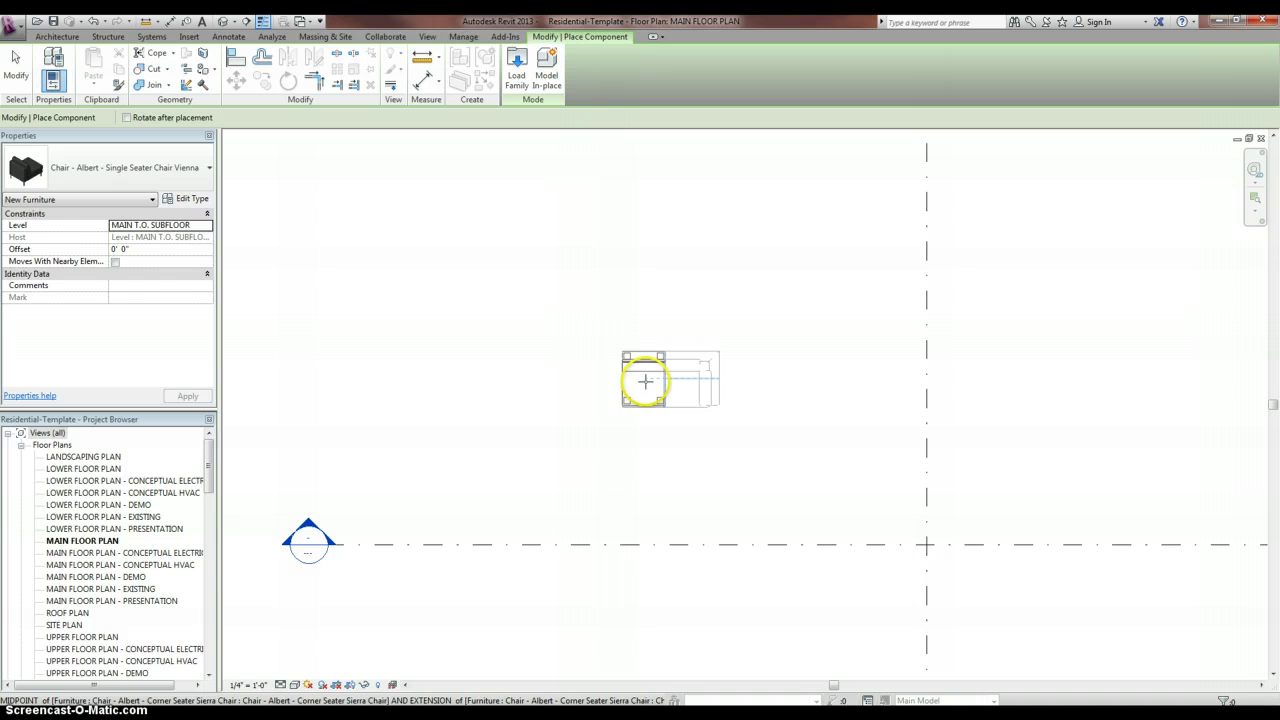
{"action": "left_click", "coordinate": [600, 379]}
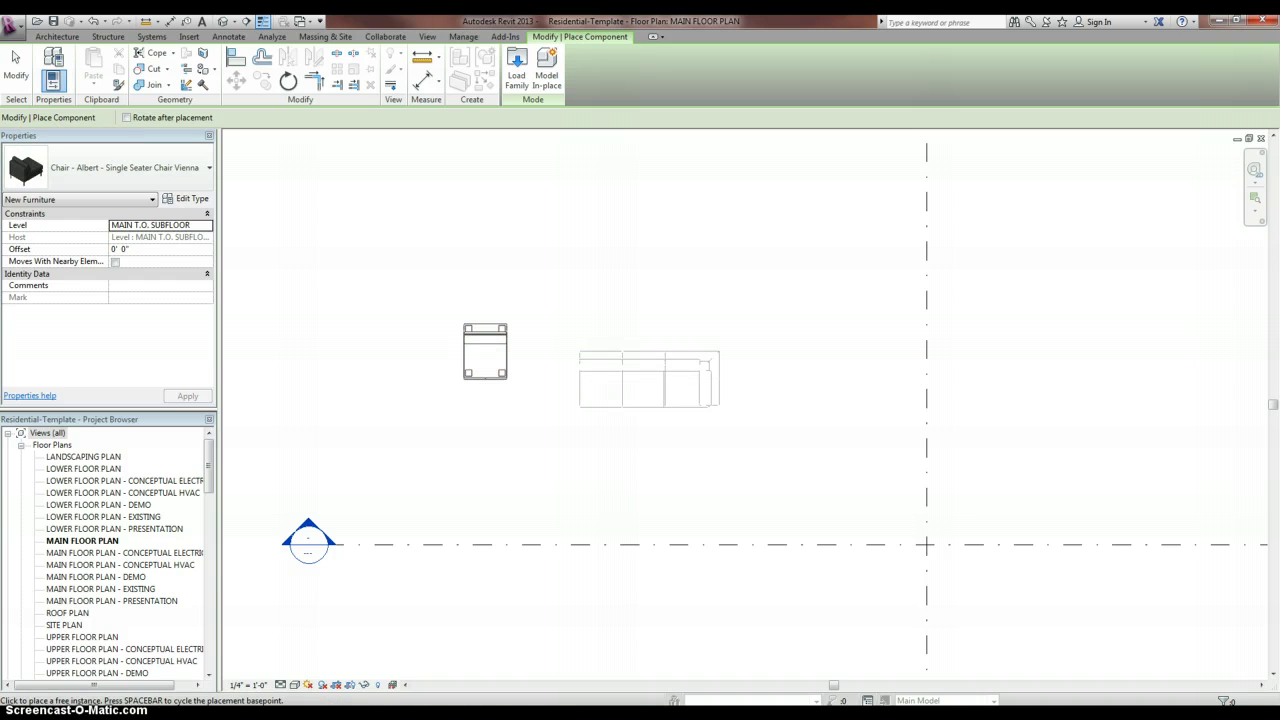
{"action": "left_click", "coordinate": [150, 168]}
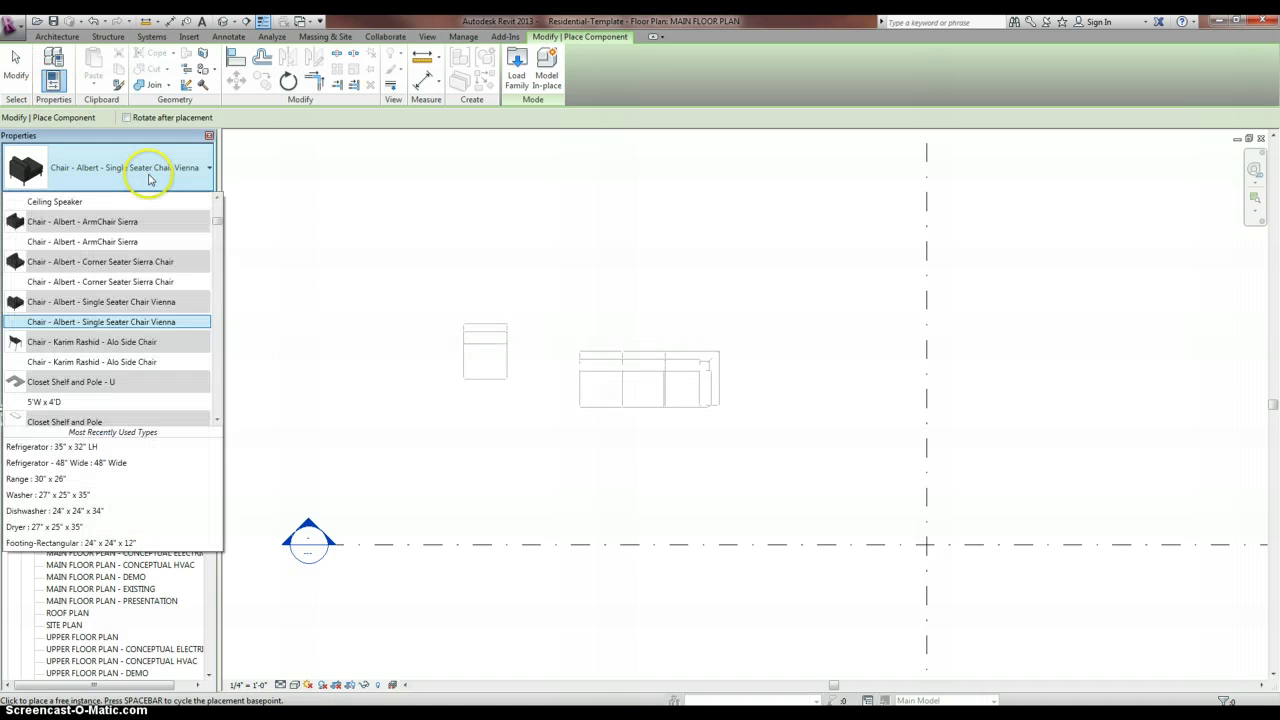
{"action": "left_click", "coordinate": [113, 280]}
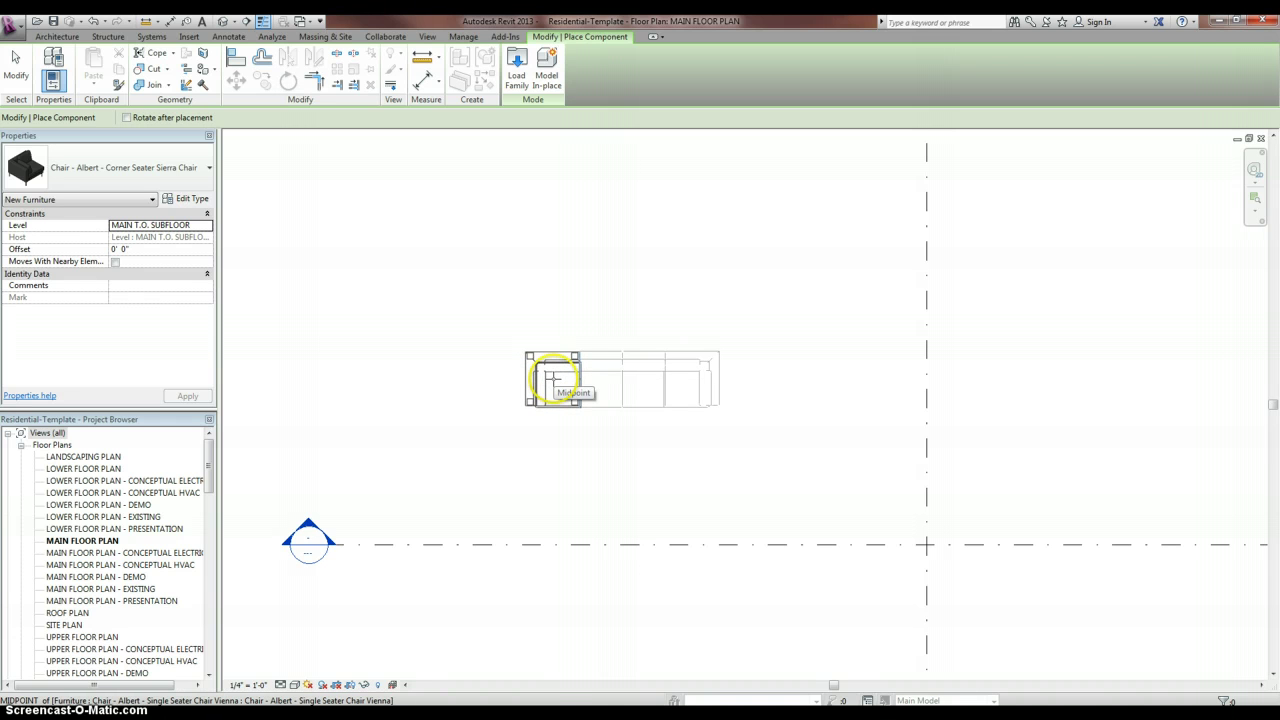
{"action": "left_click", "coordinate": [552, 378]}
Delete the middle seat and align the right chair to the left chair's edge with AL.
{"action": "left_click", "coordinate": [16, 65]}
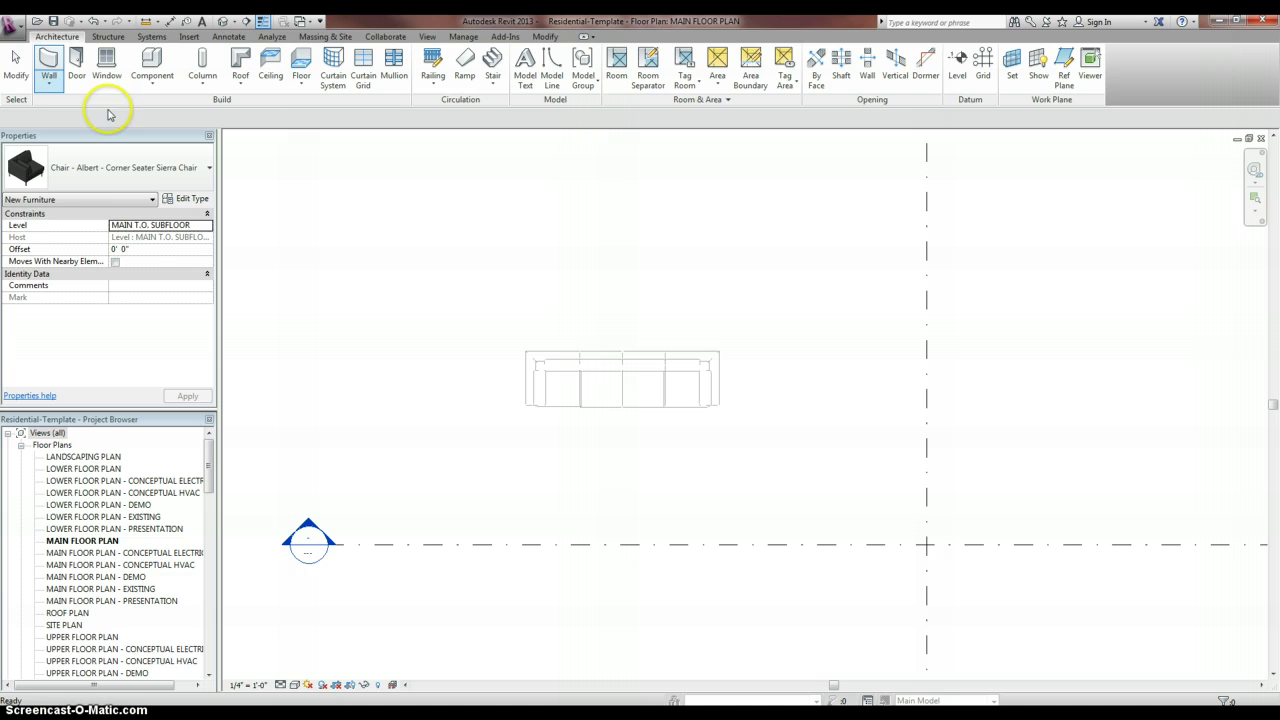
{"action": "left_click", "coordinate": [620, 358]}
{"action": "key", "text": "Delete"}
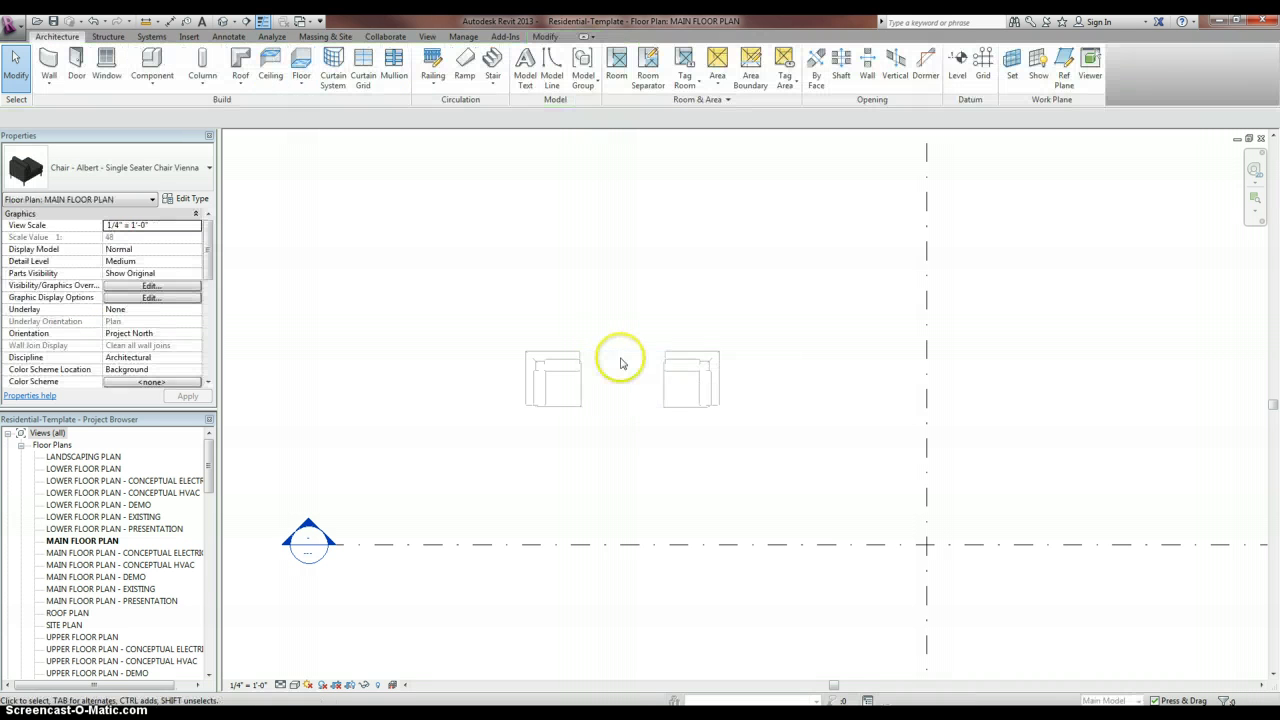
{"action": "key", "text": "a"}
{"action": "key", "text": "l"}
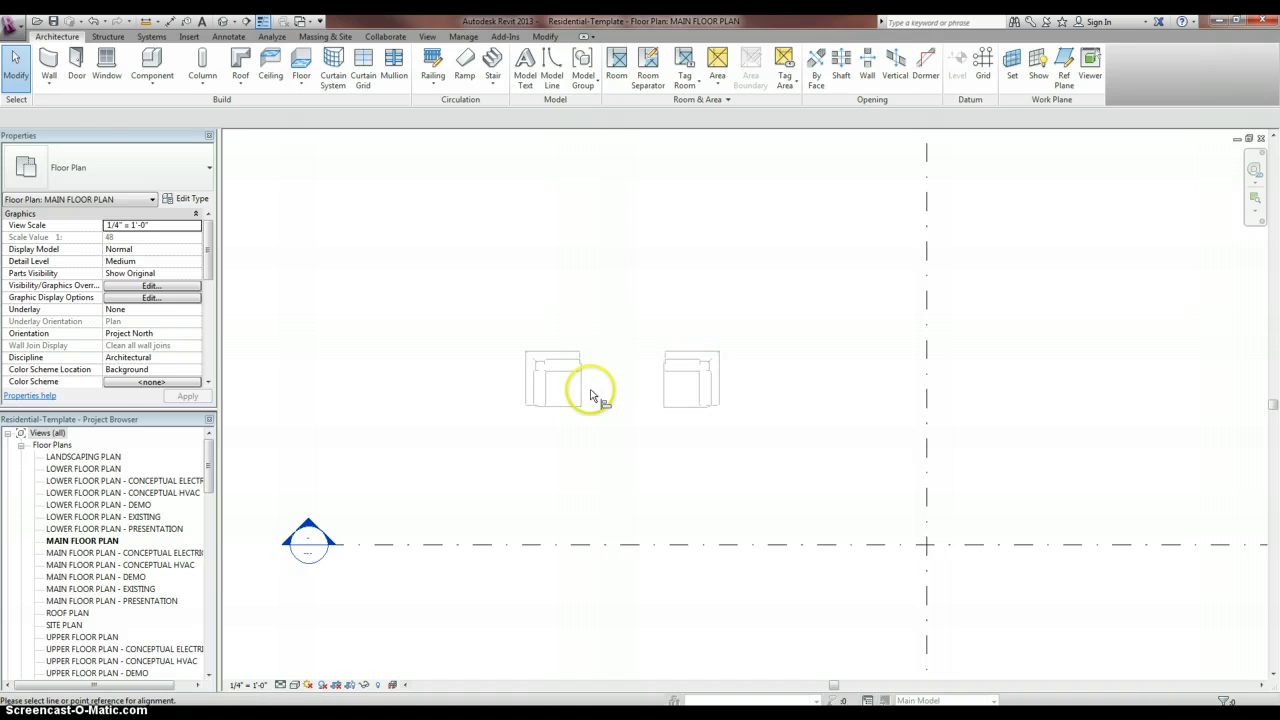
{"action": "left_click", "coordinate": [578, 388]}
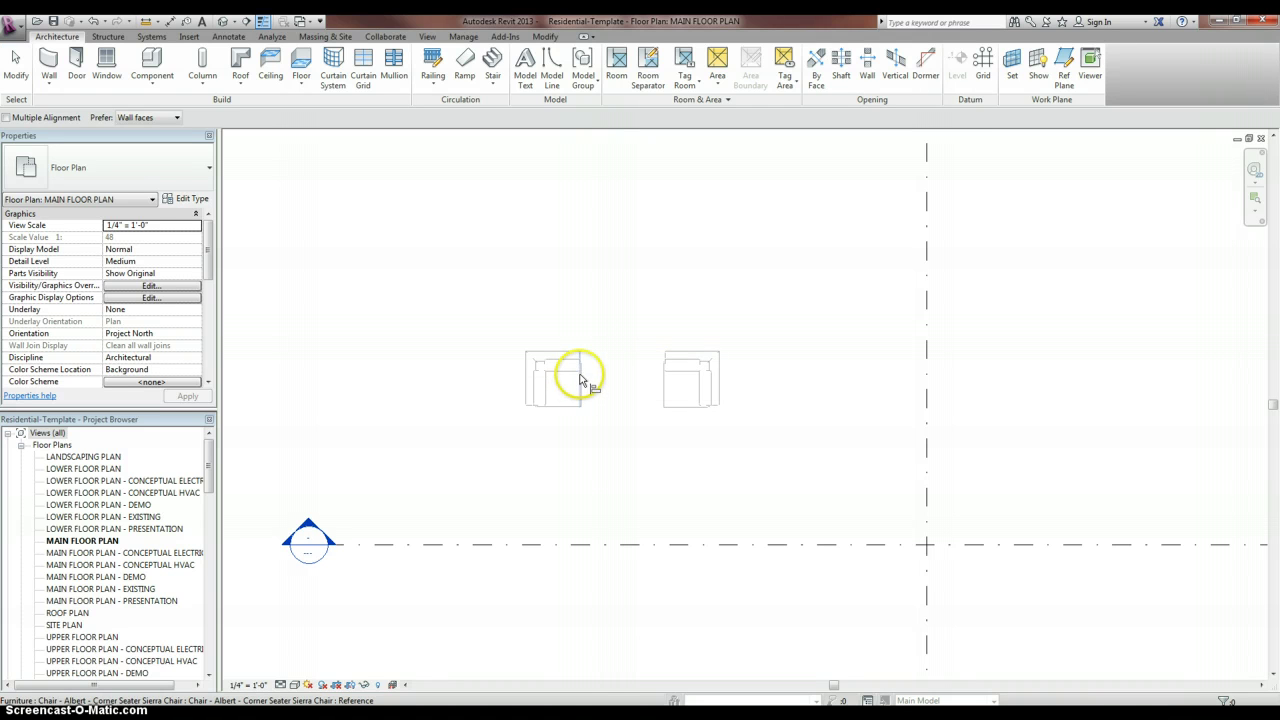
{"action": "left_click", "coordinate": [667, 385]}
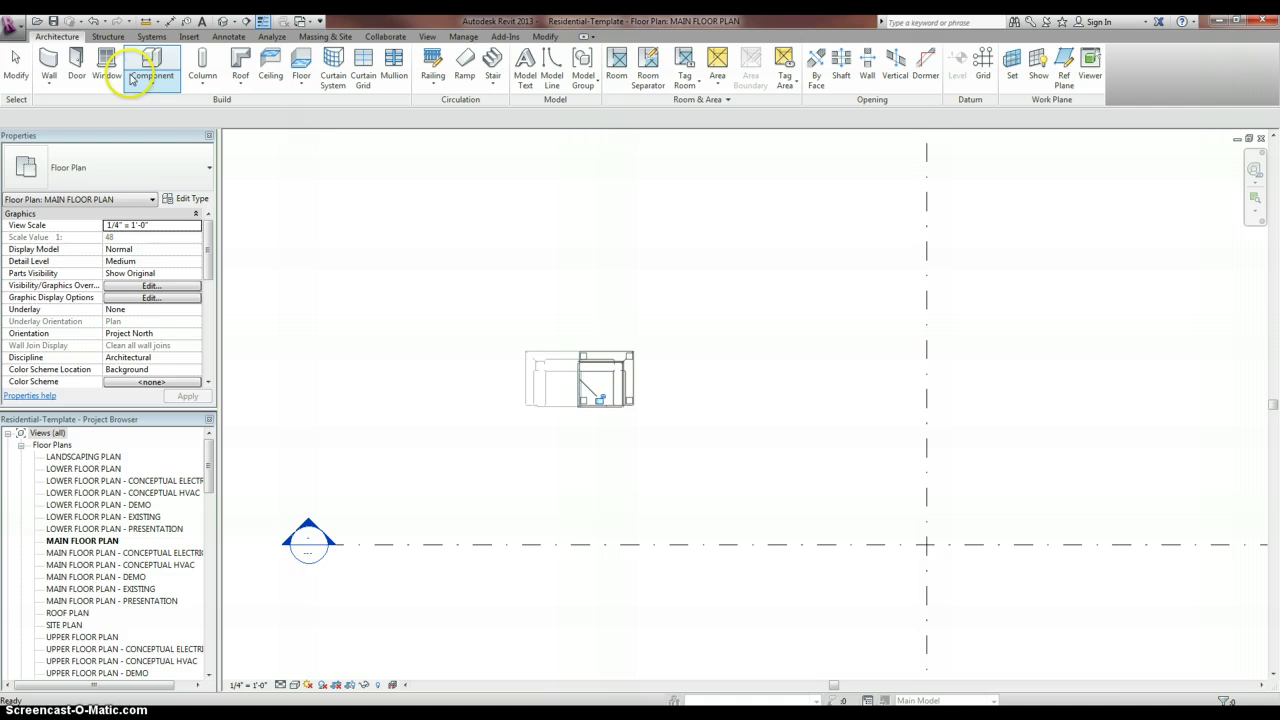
Start another component and scroll the type list, keeping the current chair type.
{"action": "left_click", "coordinate": [166, 75]}
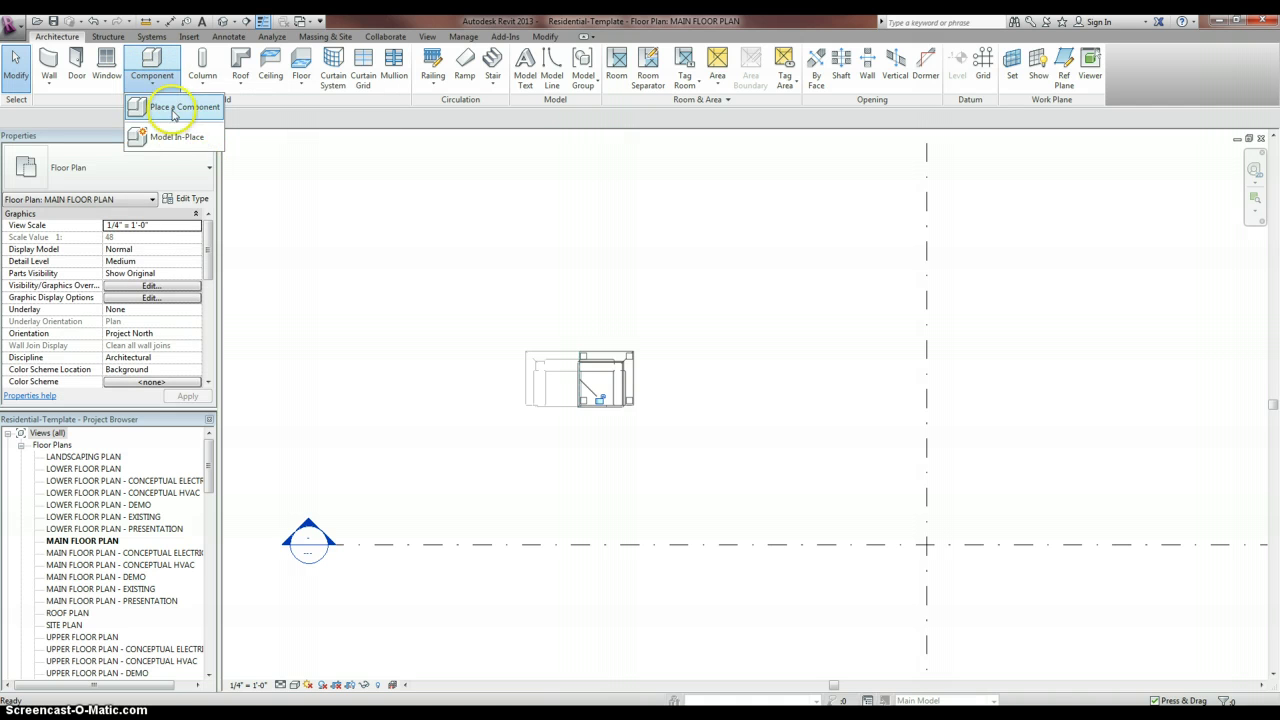
{"action": "left_click", "coordinate": [183, 106]}
{"action": "left_click", "coordinate": [208, 167]}
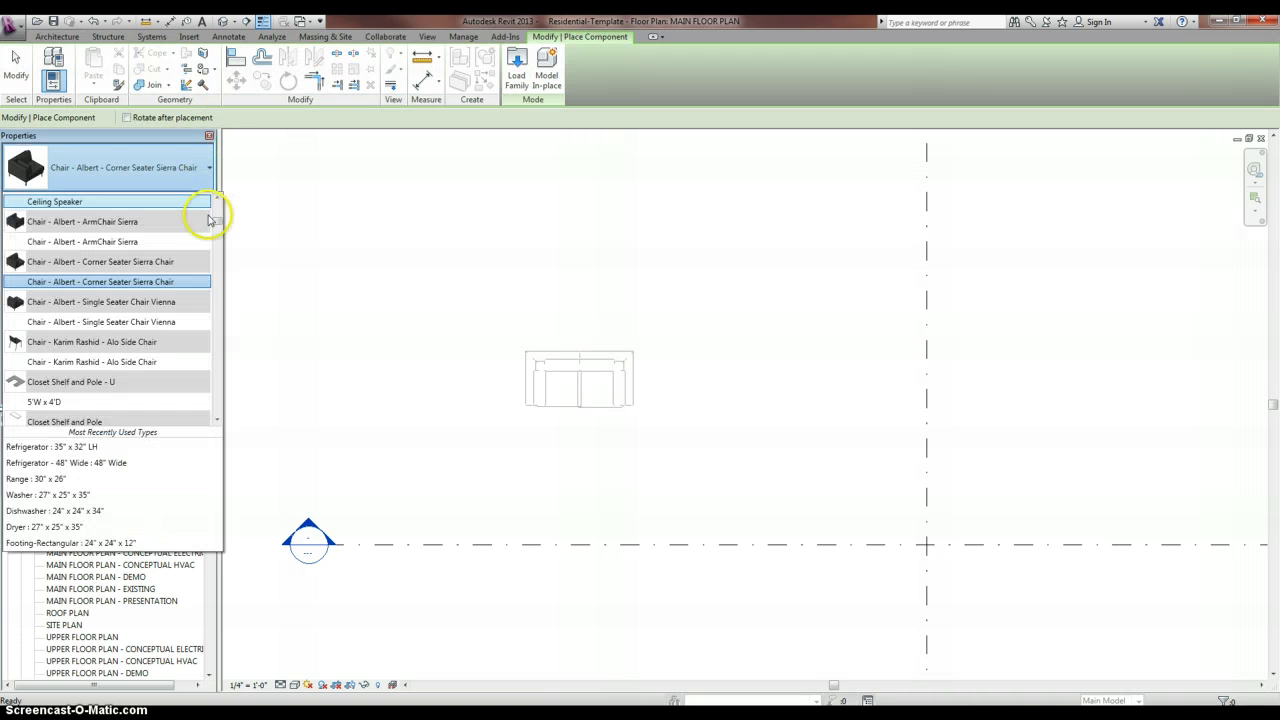
{"action": "left_click_drag", "start_coordinate": [218, 222], "coordinate": [218, 213]}
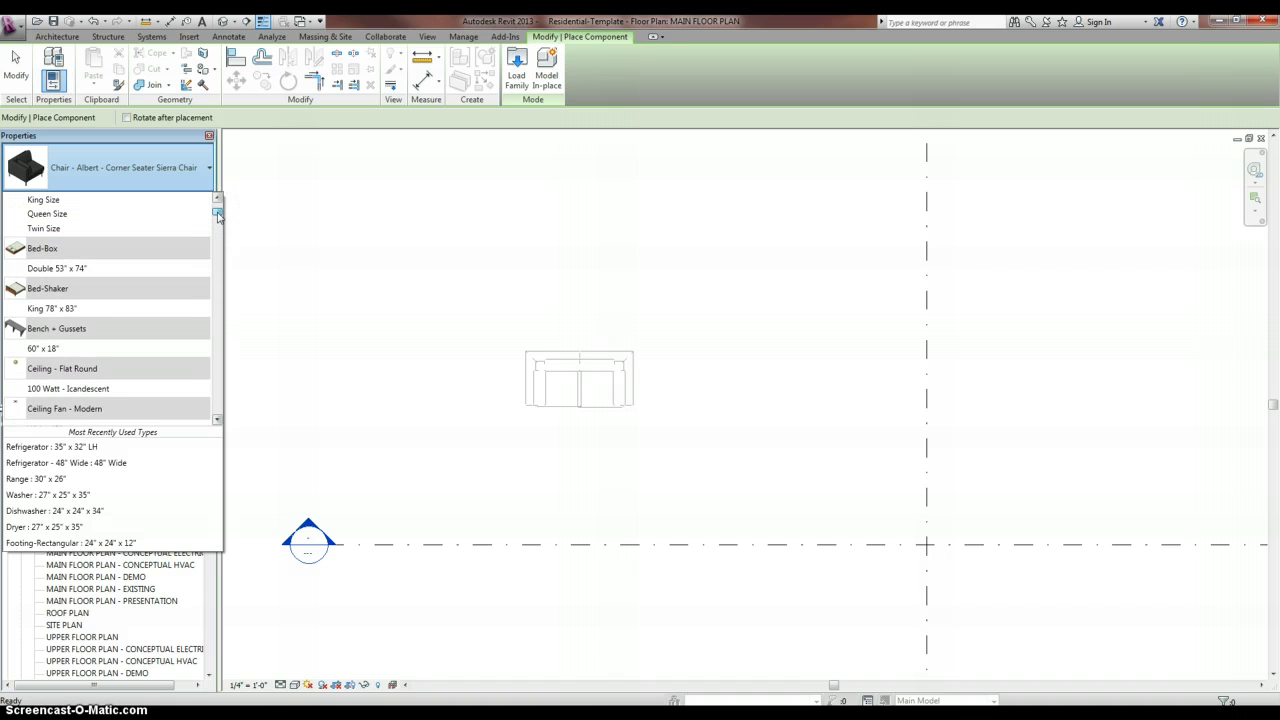
{"action": "left_click_drag", "start_coordinate": [218, 215], "coordinate": [218, 206]}
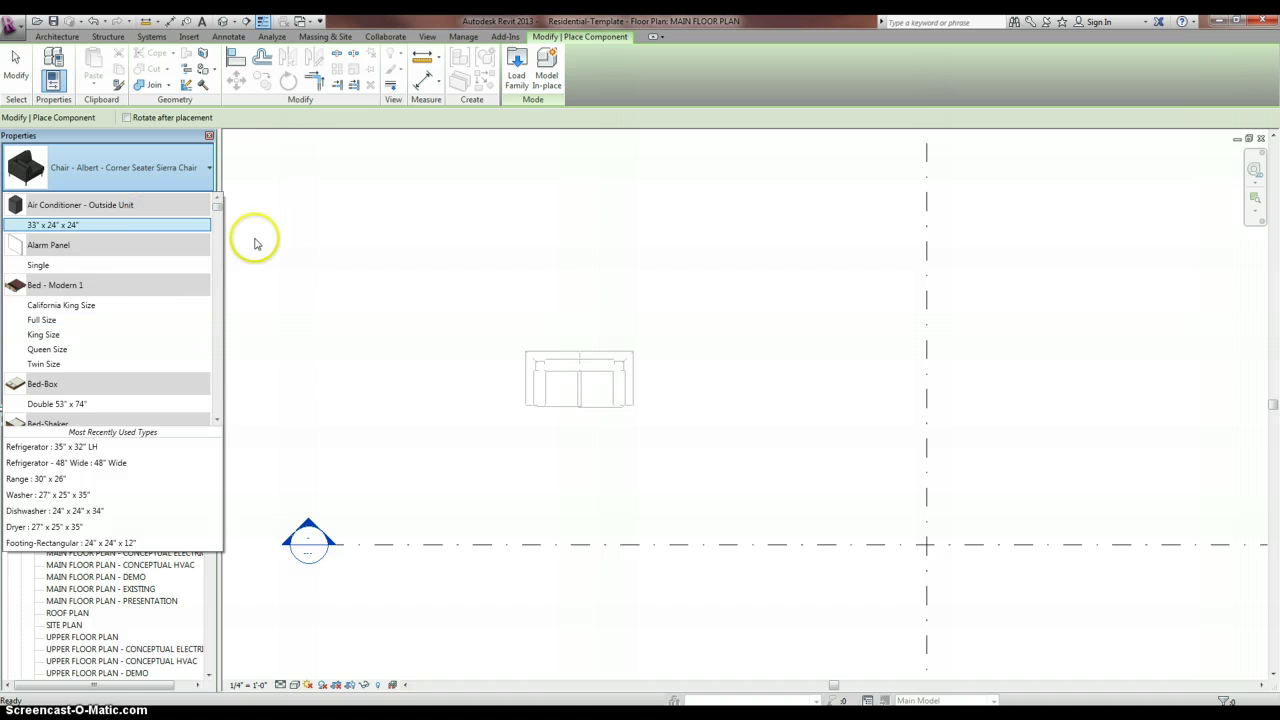
{"action": "left_click", "coordinate": [28, 68]}
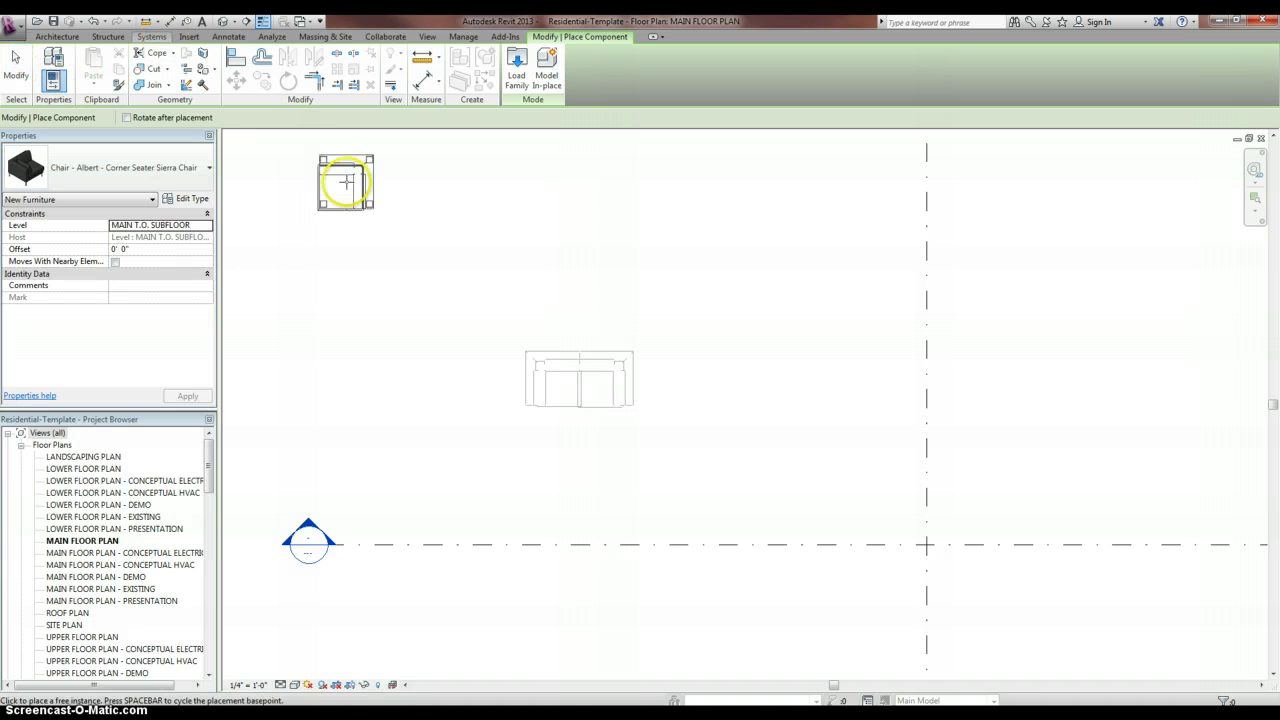
Cancel chair placement and delete the chair pieces with a crossing selection.
{"action": "key", "text": "Escape"}
{"action": "key", "text": "Escape"}
{"action": "left_click_drag", "start_coordinate": [430, 230], "coordinate": [341, 177]}
{"action": "key", "text": "Delete"}
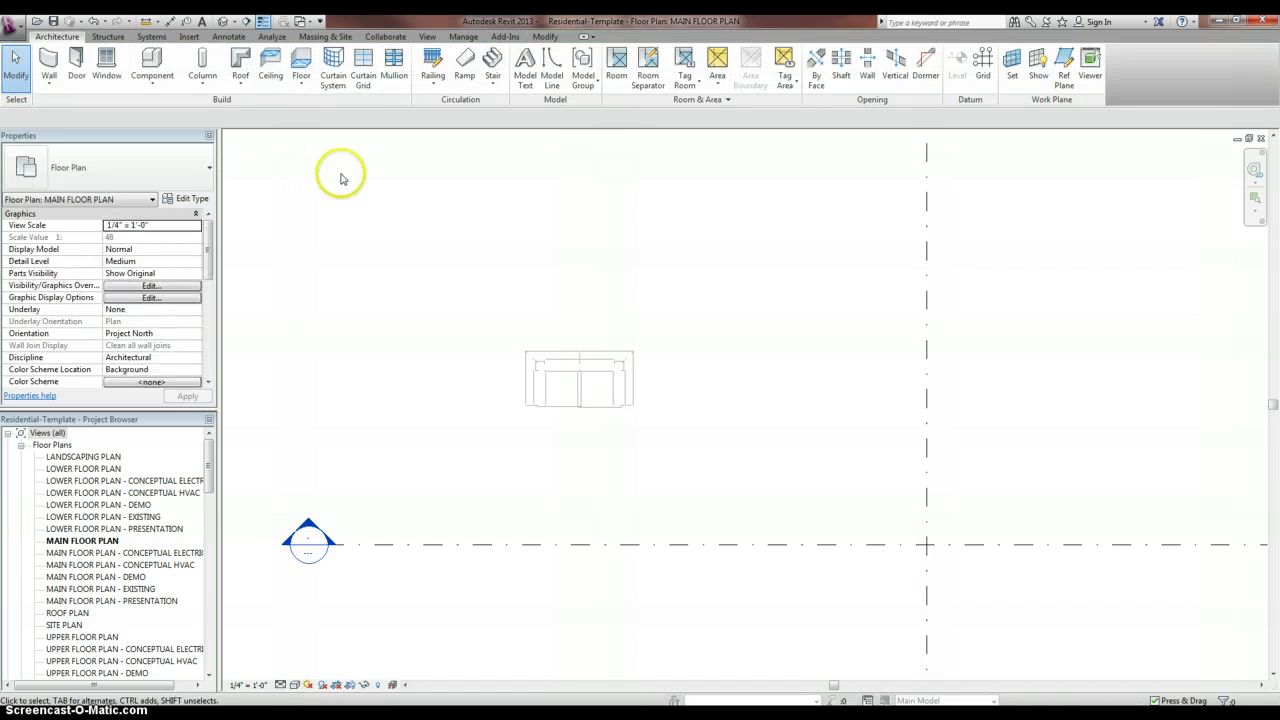
{"action": "key", "text": "ctrl+Tab"}
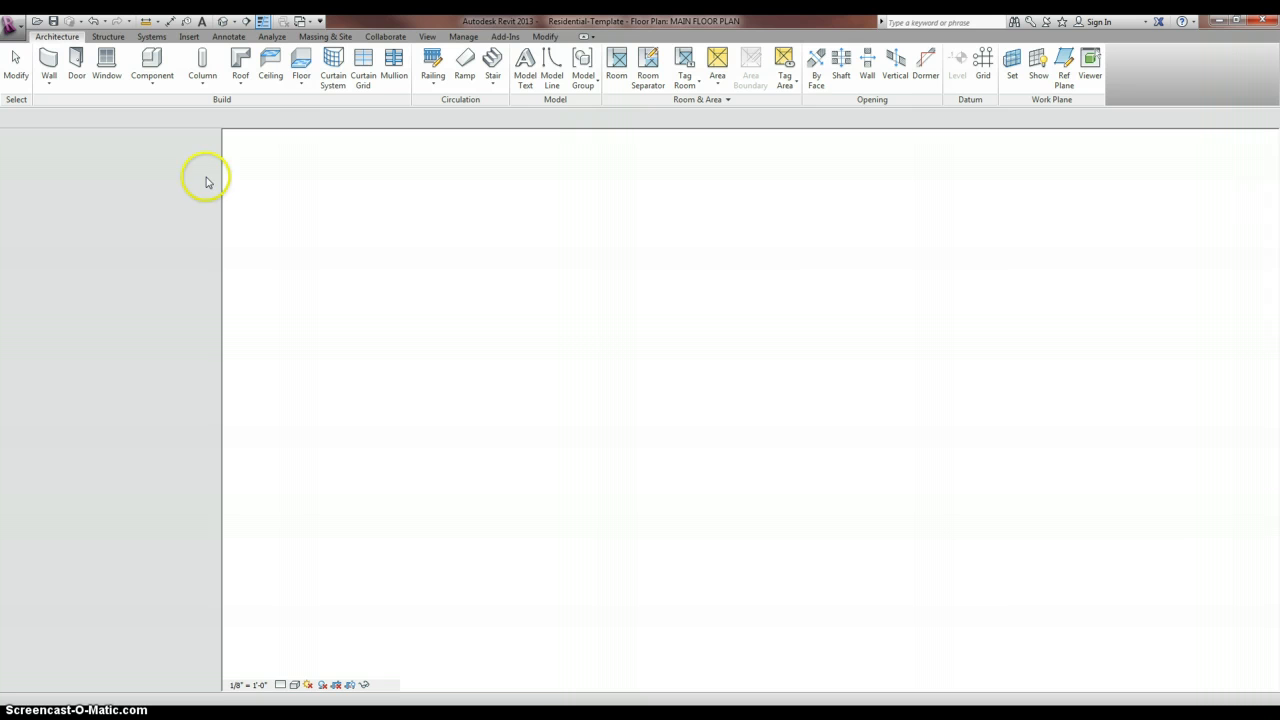
{"action": "left_click", "coordinate": [155, 70]}
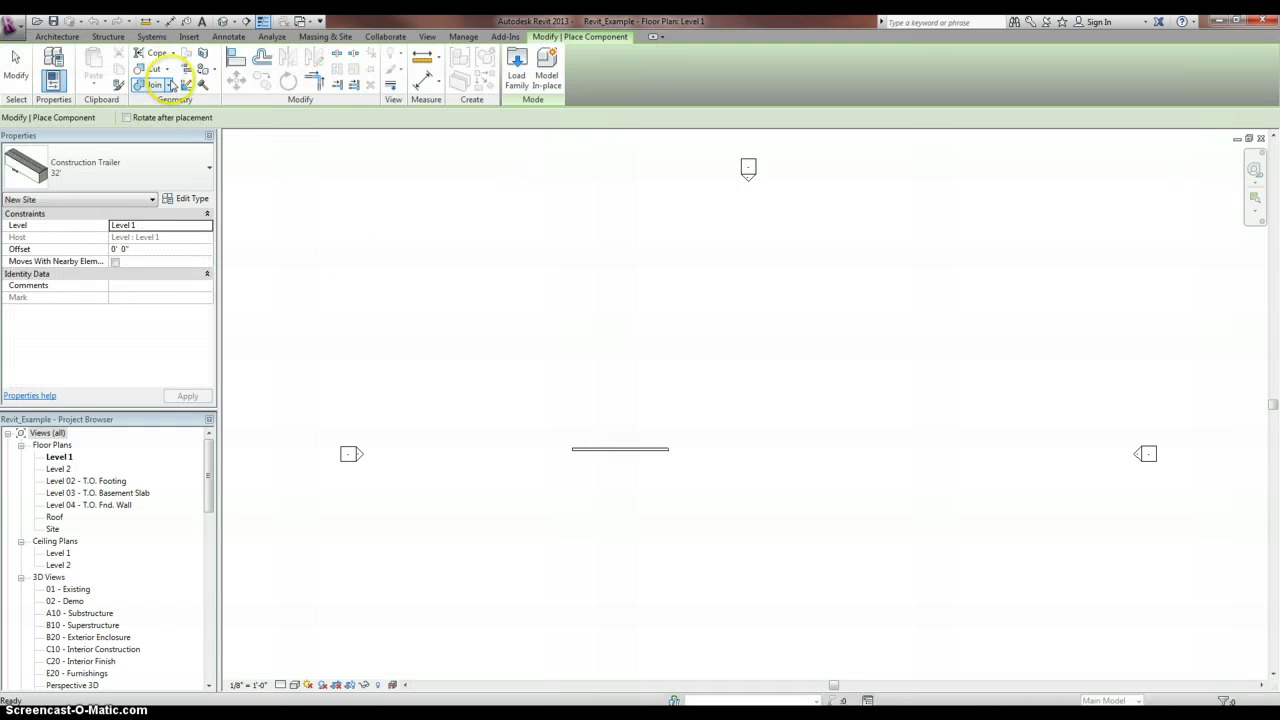
{"action": "left_click", "coordinate": [189, 177]}
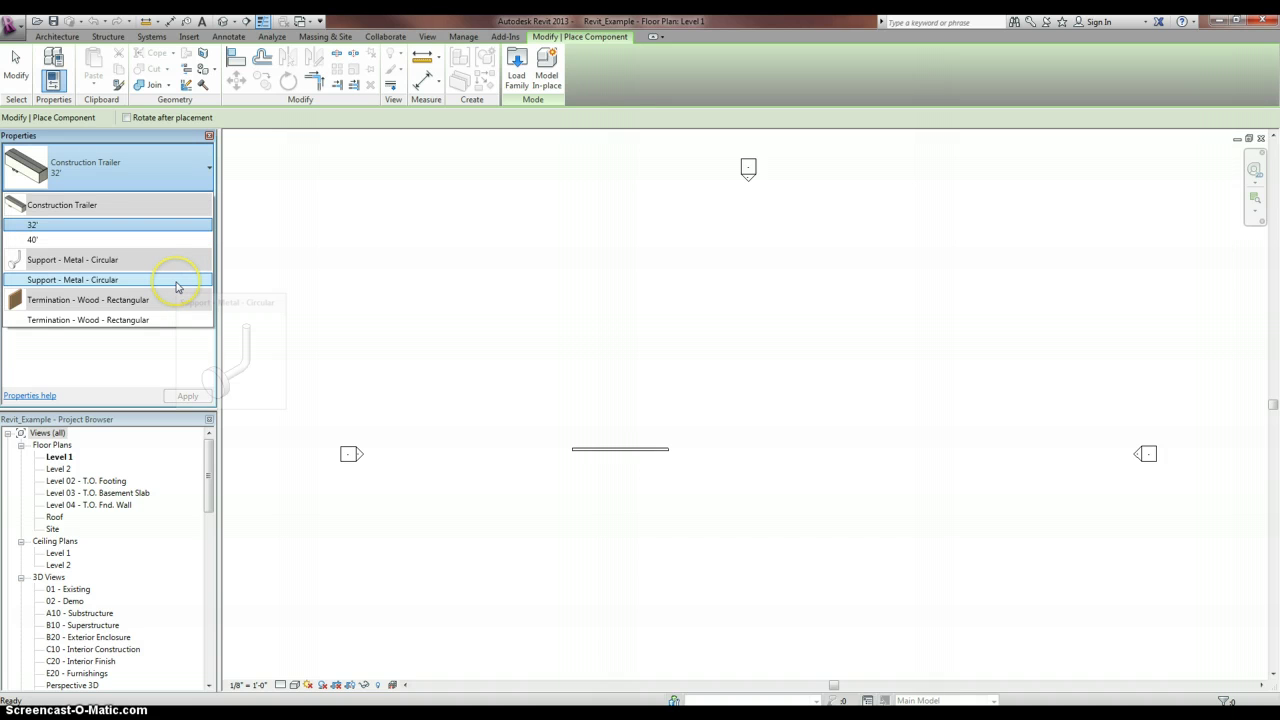
{"action": "mouse_move", "coordinate": [167, 325]}
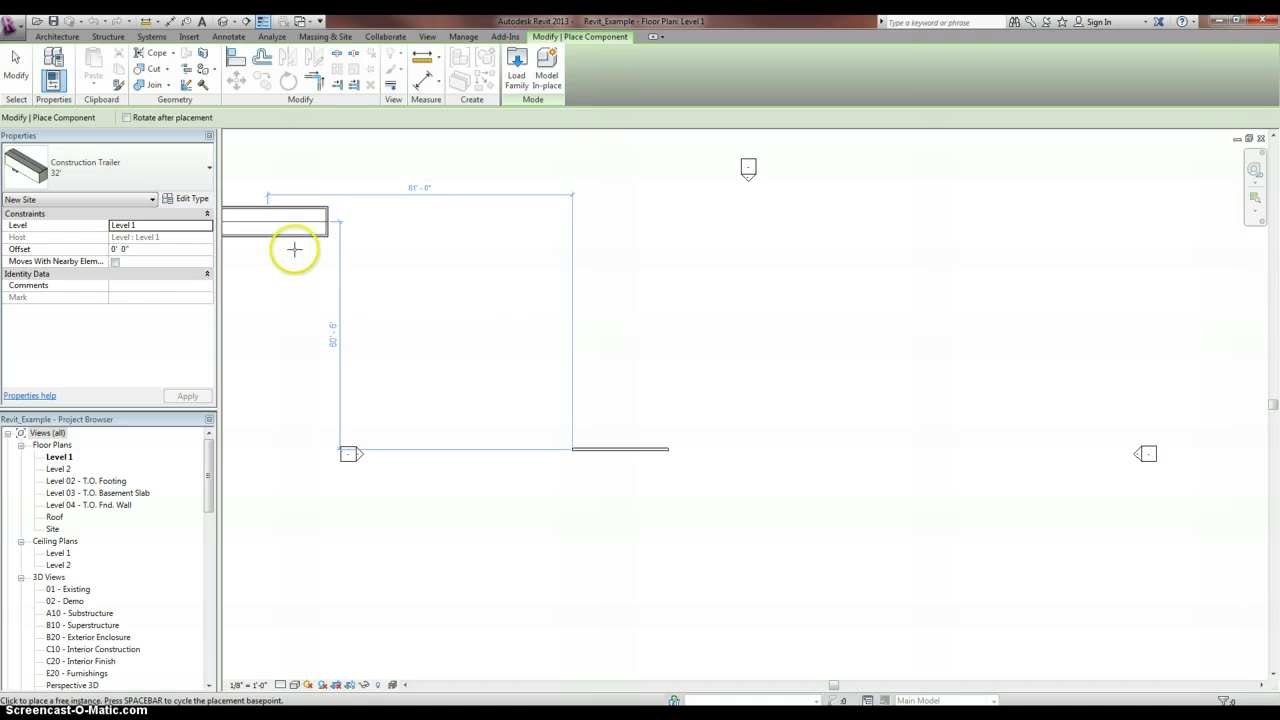
{"action": "left_click", "coordinate": [16, 65]}
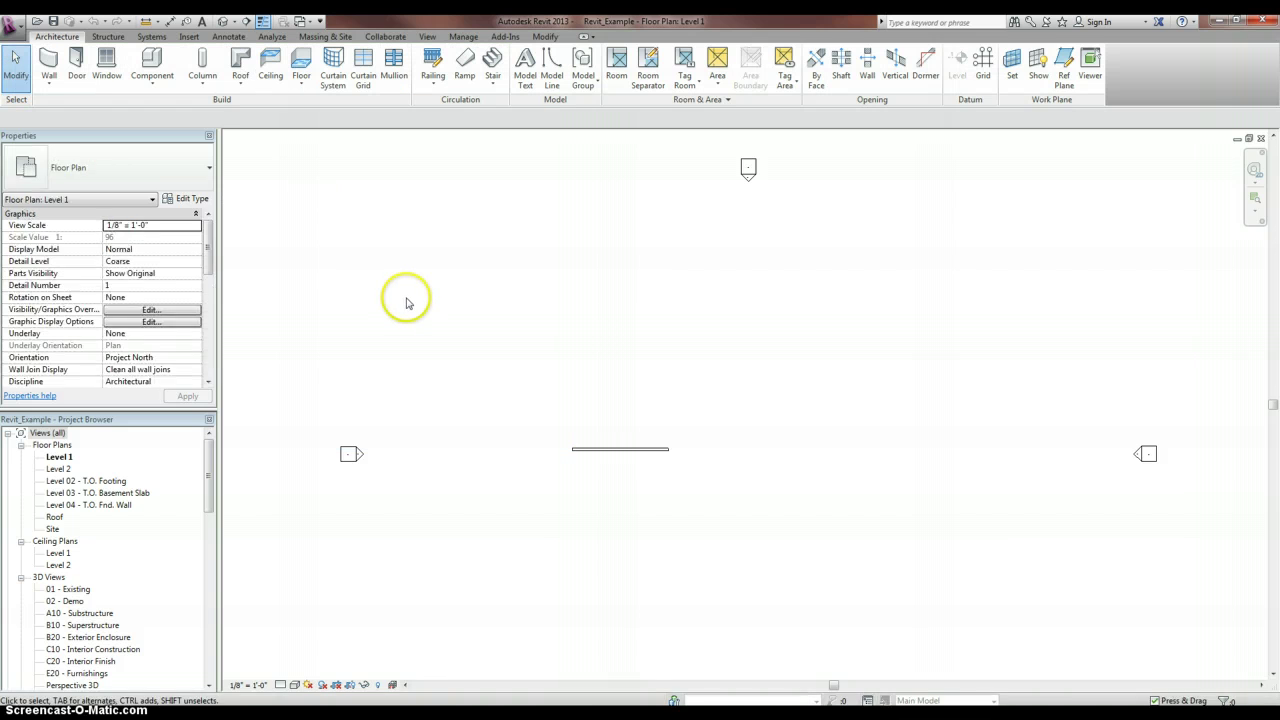
{"action": "key", "text": "ctrl+Tab"}
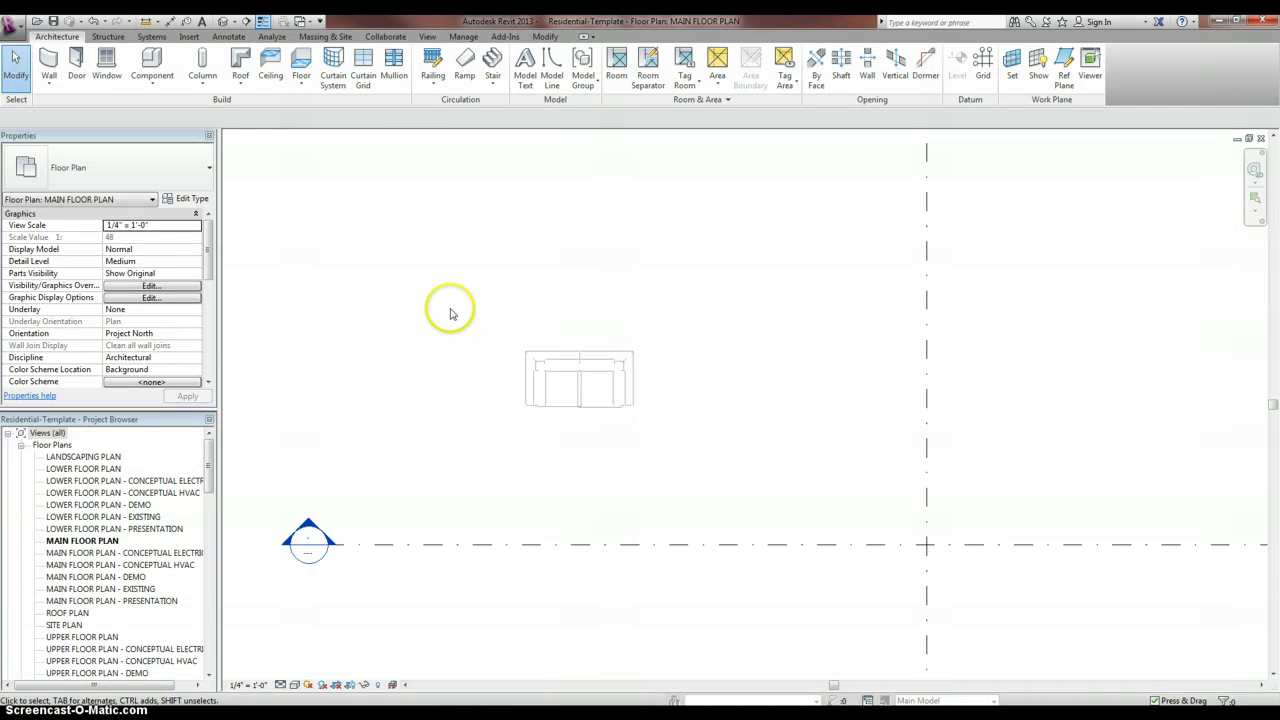
Scroll through the template's All-In-One Window Fixed sizes, leaving the window type unchanged.
{"action": "left_click", "coordinate": [106, 65]}
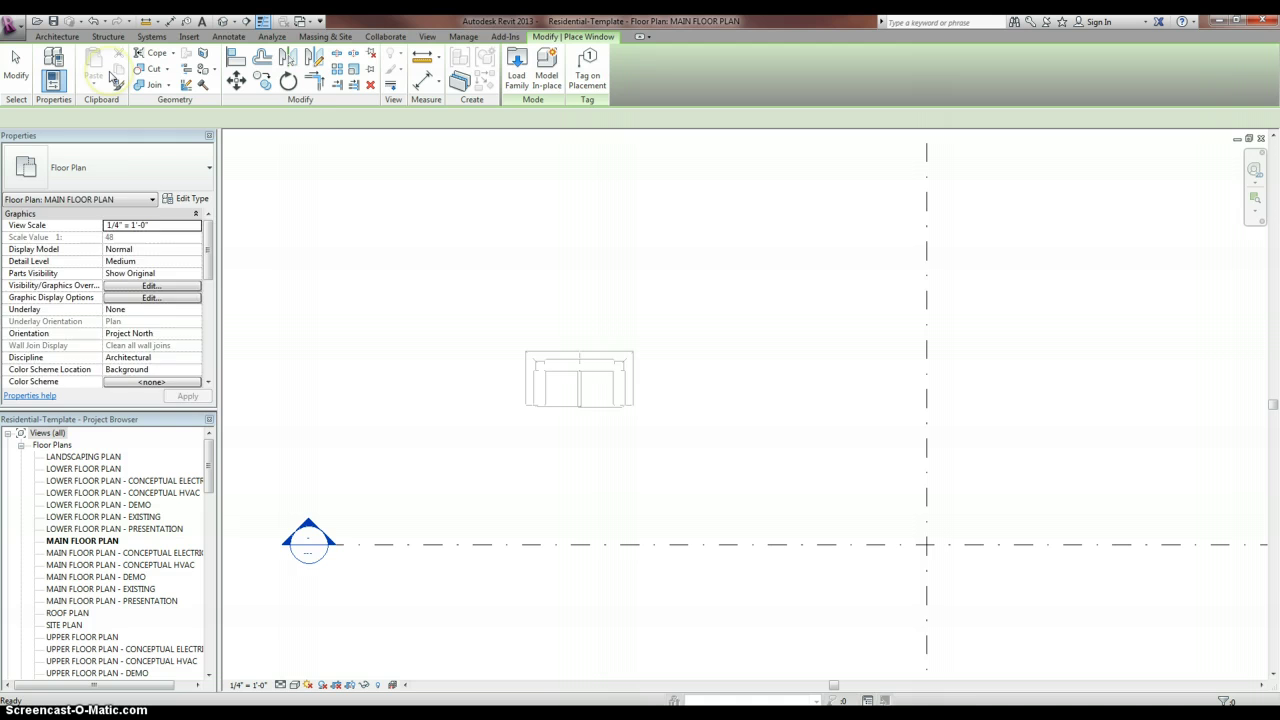
{"action": "left_click", "coordinate": [205, 185]}
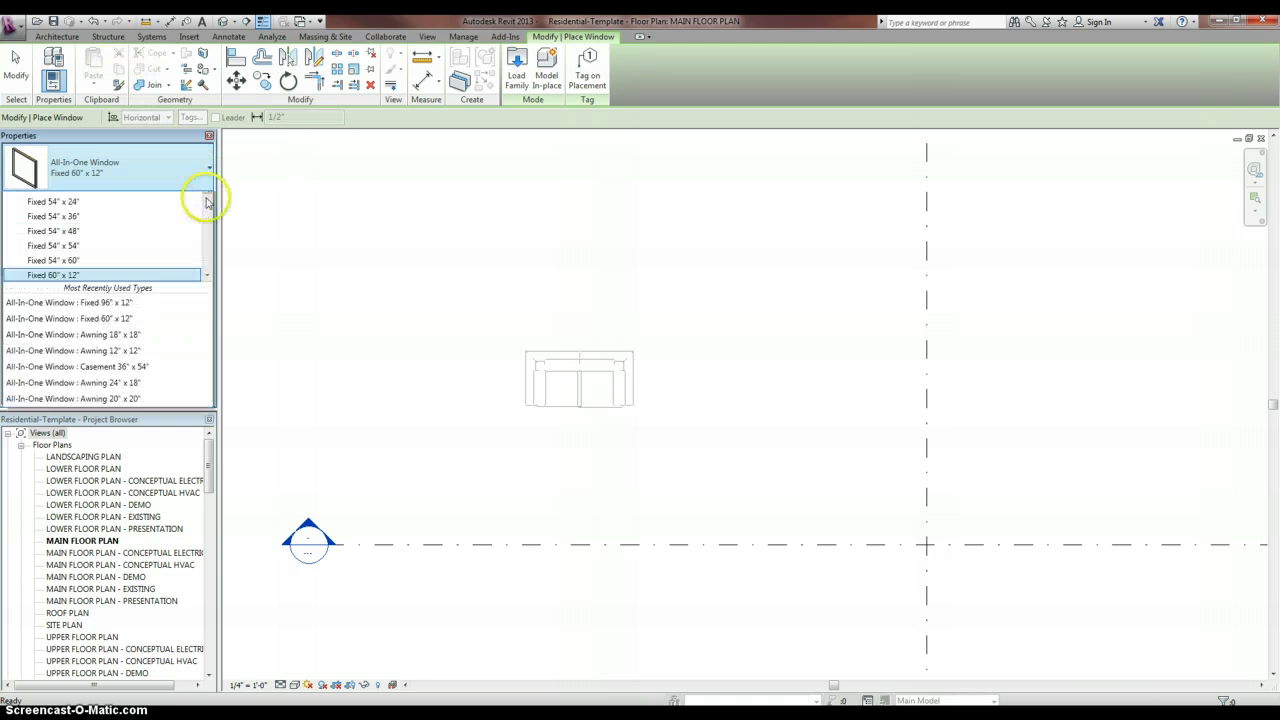
{"action": "left_click_drag", "start_coordinate": [210, 332], "coordinate": [201, 241]}
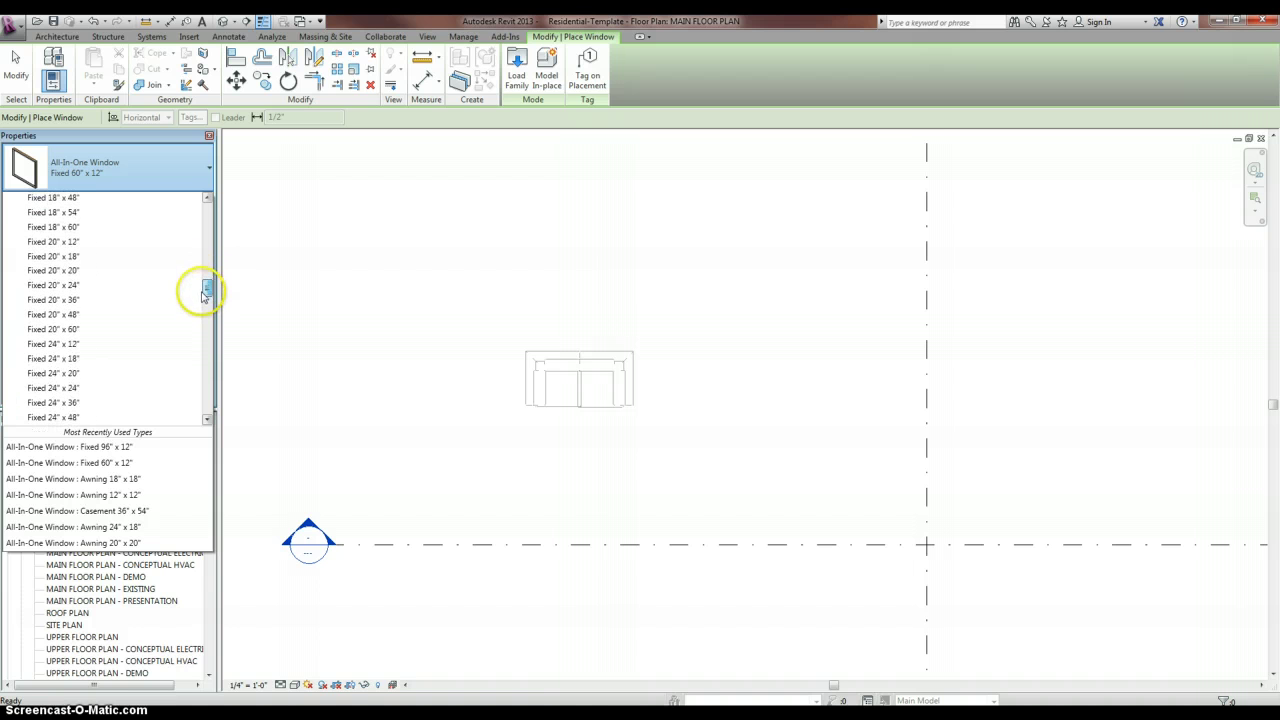
{"action": "left_click_drag", "start_coordinate": [203, 293], "coordinate": [206, 405]}
{"action": "left_click", "coordinate": [27, 93]}
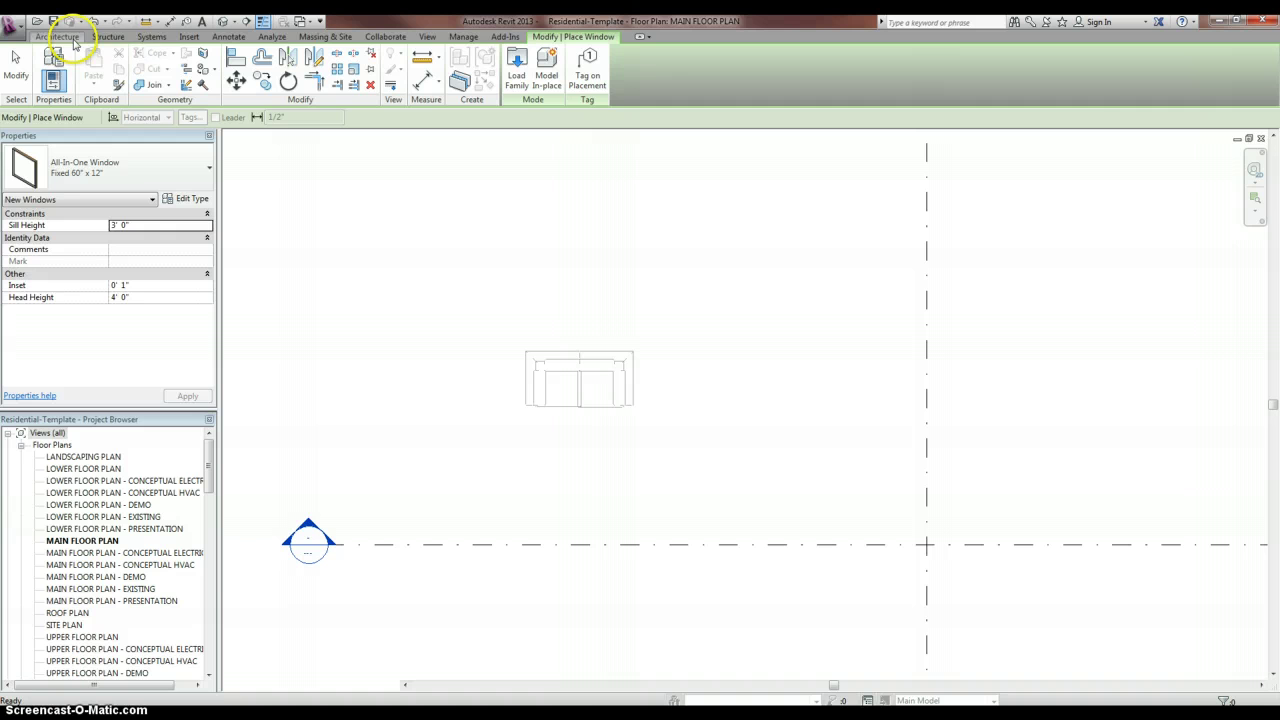
{"action": "left_click", "coordinate": [57, 36]}
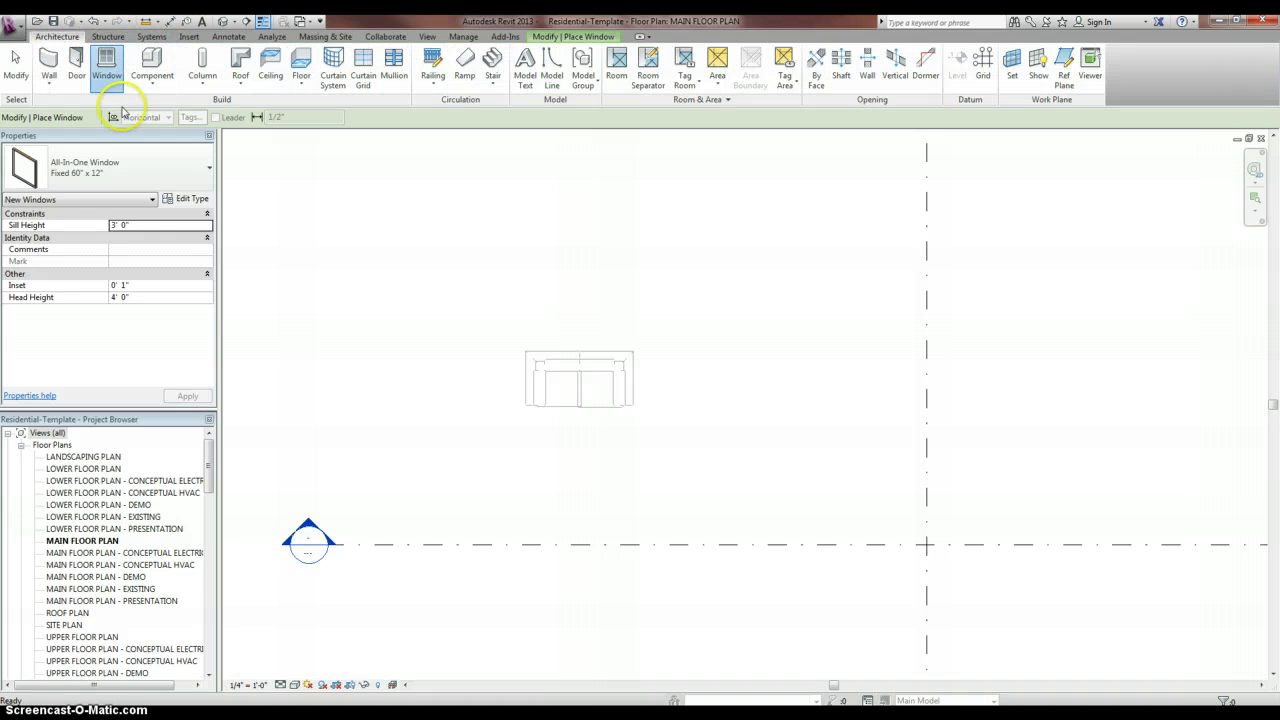
{"action": "left_click", "coordinate": [76, 65]}
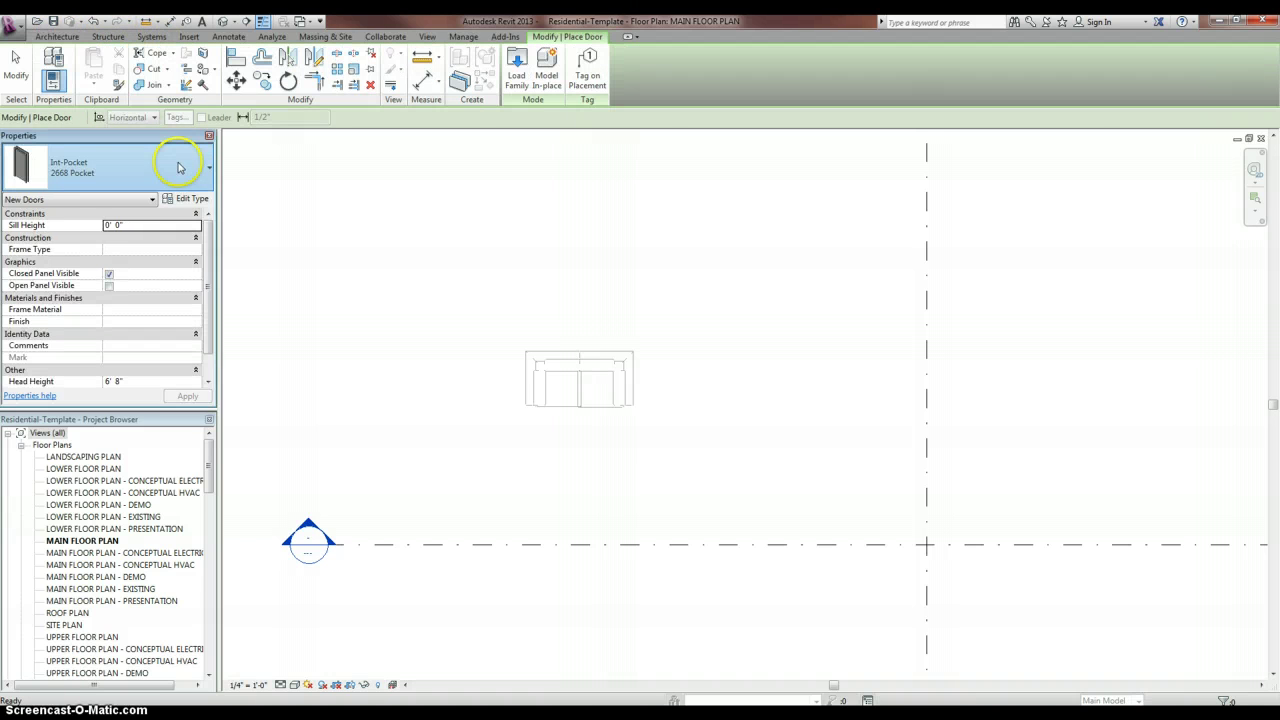
{"action": "left_click", "coordinate": [177, 166]}
{"action": "mouse_move", "coordinate": [207, 297]}
{"action": "left_mouse_down"}
{"action": "mouse_move", "coordinate": [210, 208]}
{"action": "mouse_move", "coordinate": [207, 297]}
{"action": "left_mouse_up"}
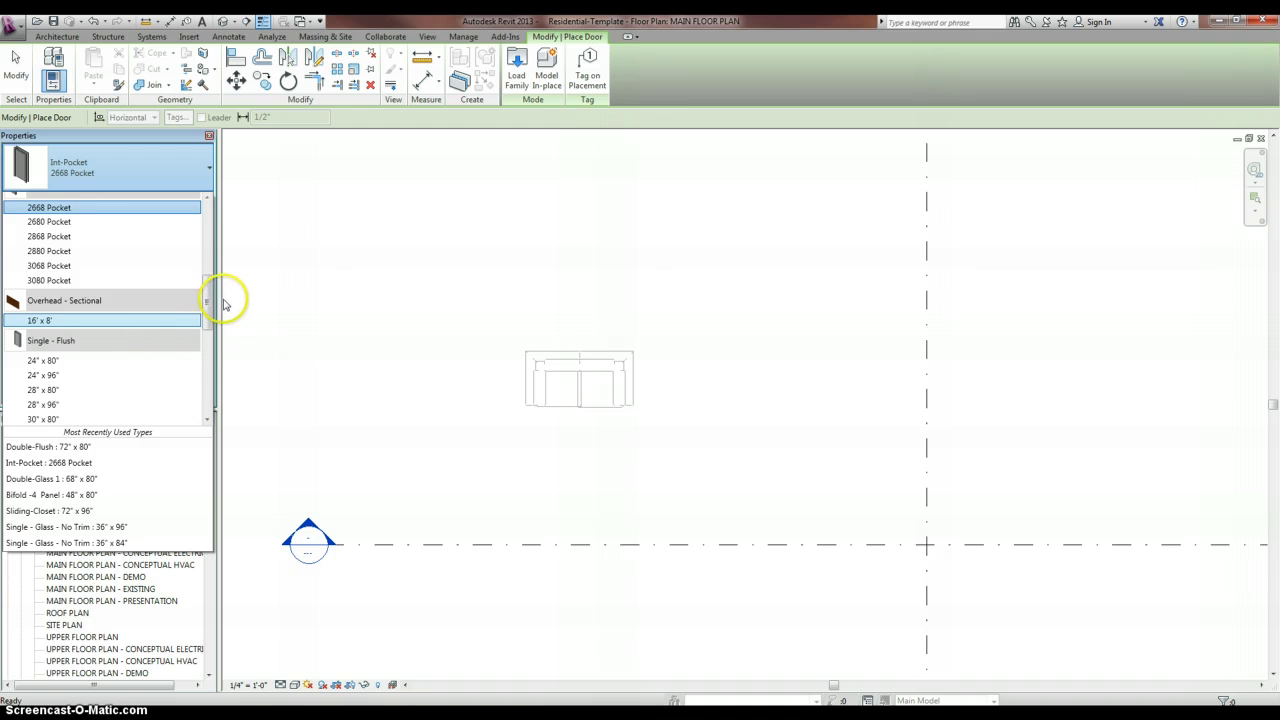
{"action": "left_click_drag", "start_coordinate": [209, 307], "coordinate": [210, 397]}
{"action": "left_click", "coordinate": [25, 72]}
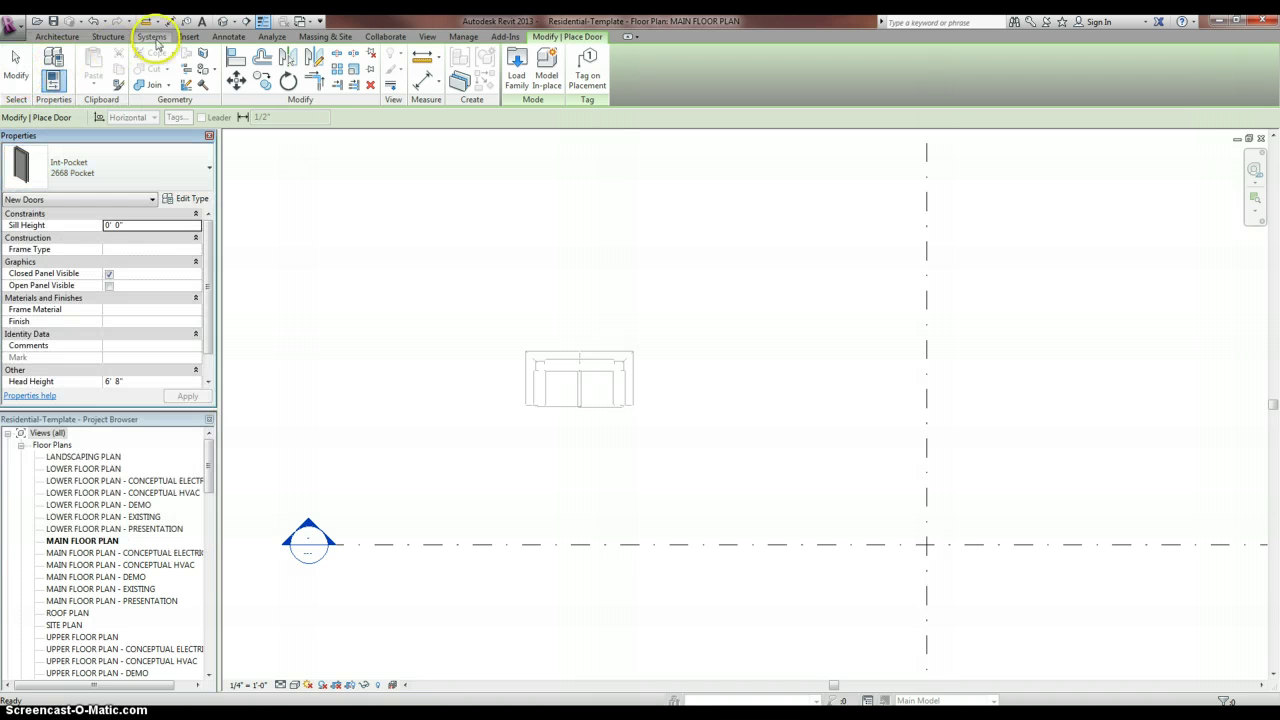
Switch to the Revit_Example Level 1 plan and briefly start the Wall tool with WA.
{"action": "key", "text": "ctrl+Tab"}
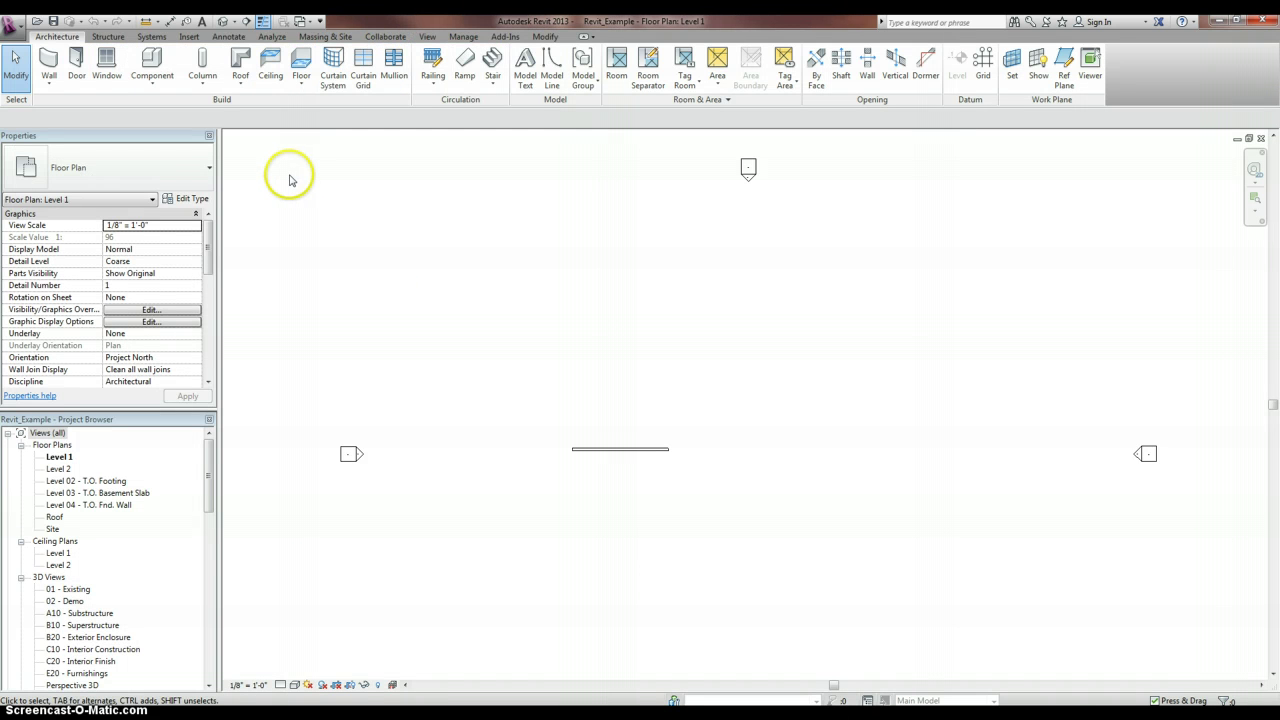
{"action": "key", "text": "w"}
{"action": "key", "text": "a"}
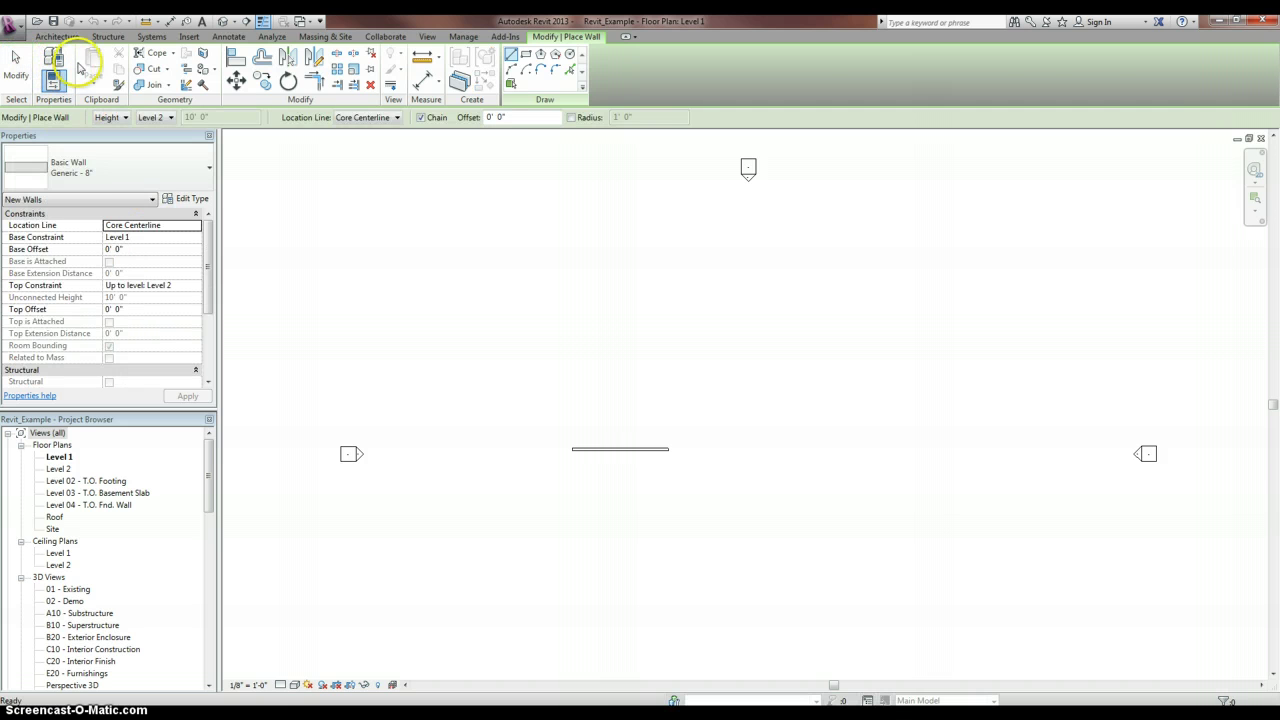
{"action": "left_click", "coordinate": [58, 37]}
Review the example project's door types, then its window types, without changing either.
{"action": "left_click", "coordinate": [76, 62]}
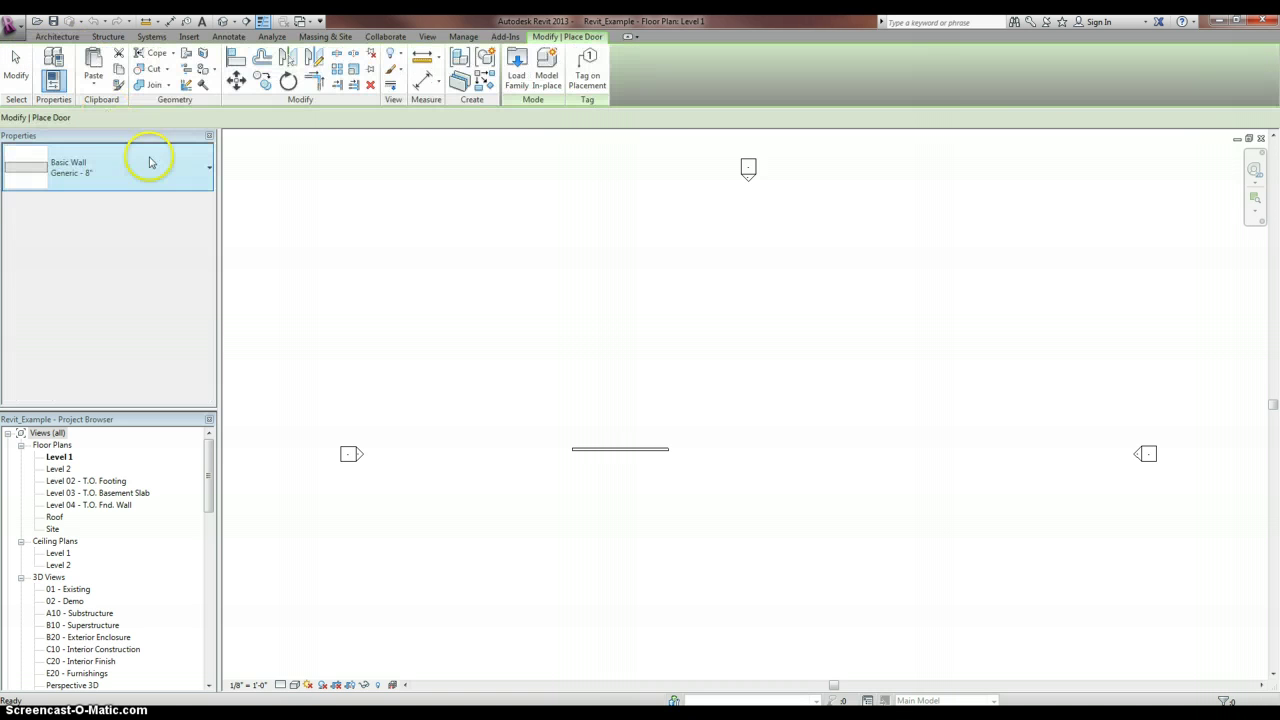
{"action": "left_click", "coordinate": [176, 168]}
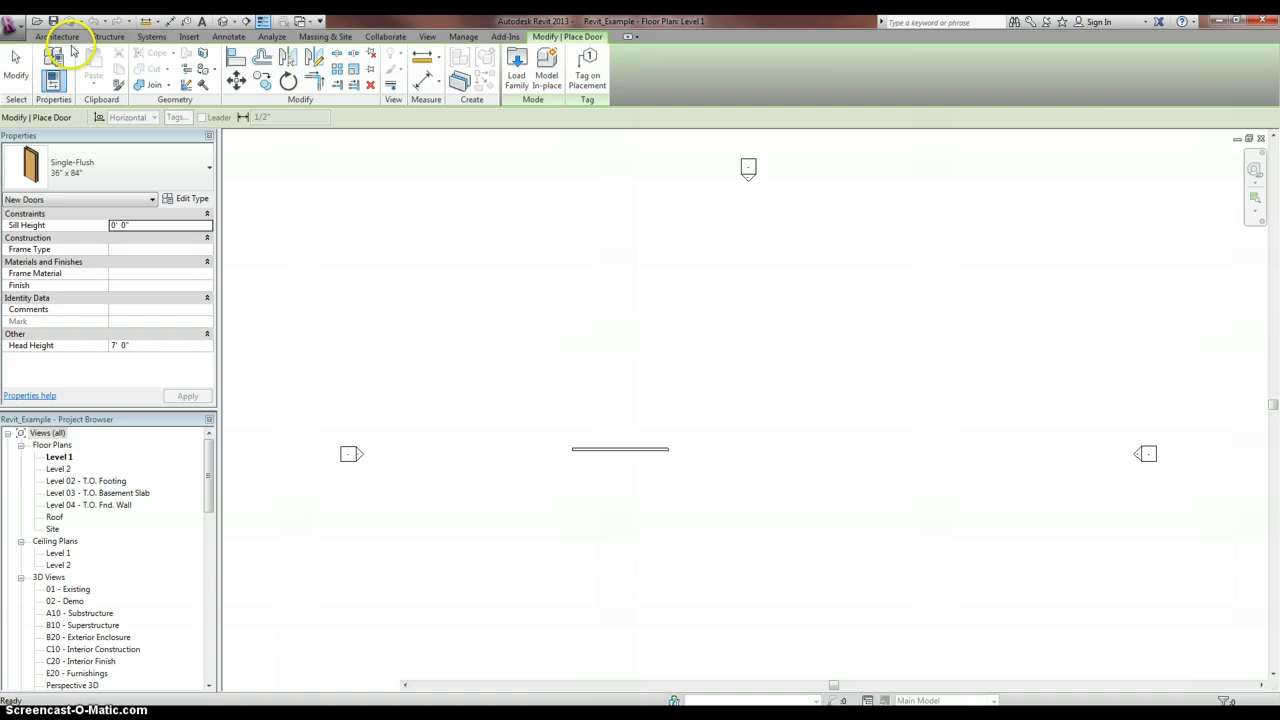
{"action": "left_click", "coordinate": [68, 37]}
{"action": "left_click", "coordinate": [106, 64]}
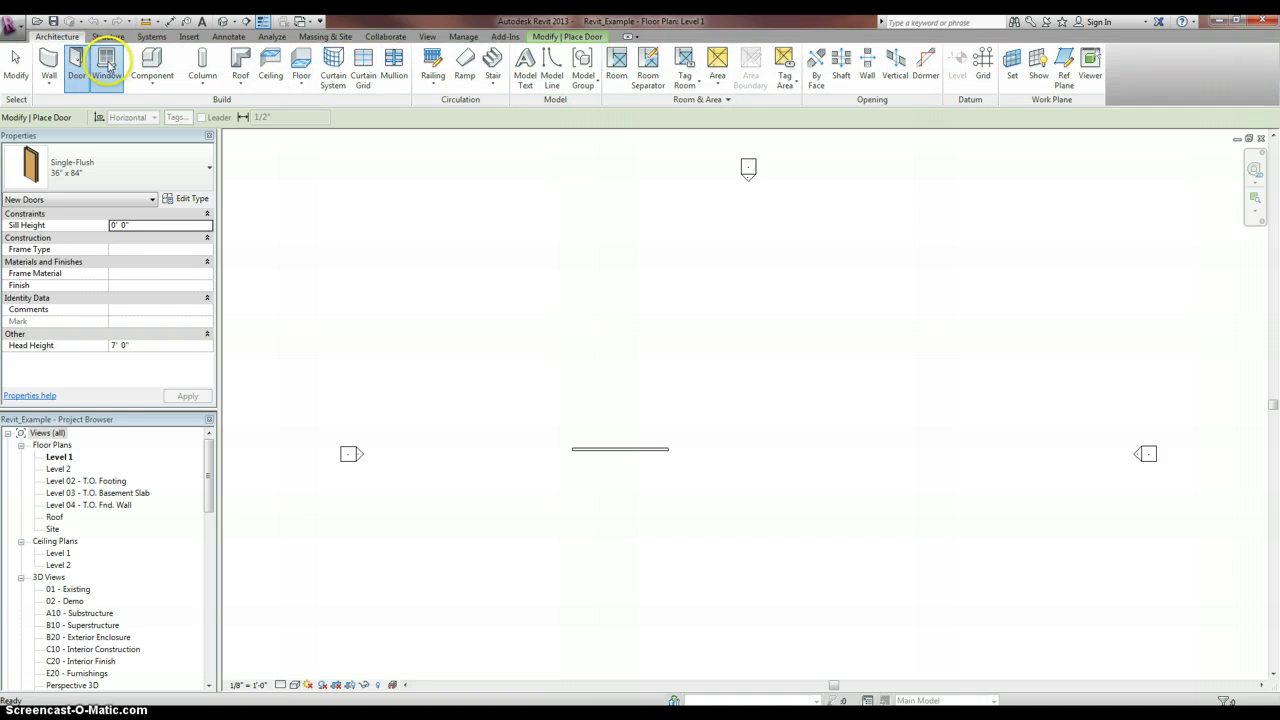
{"action": "left_click", "coordinate": [173, 173]}
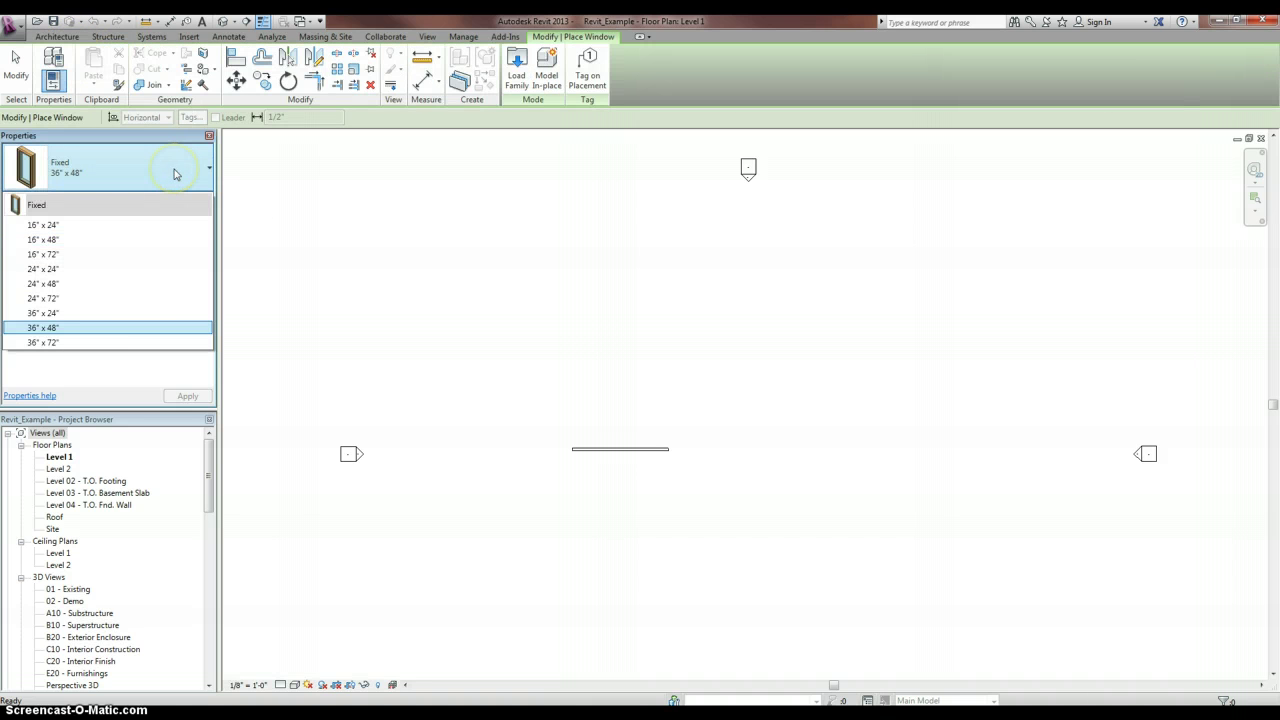
{"action": "left_click", "coordinate": [54, 38]}
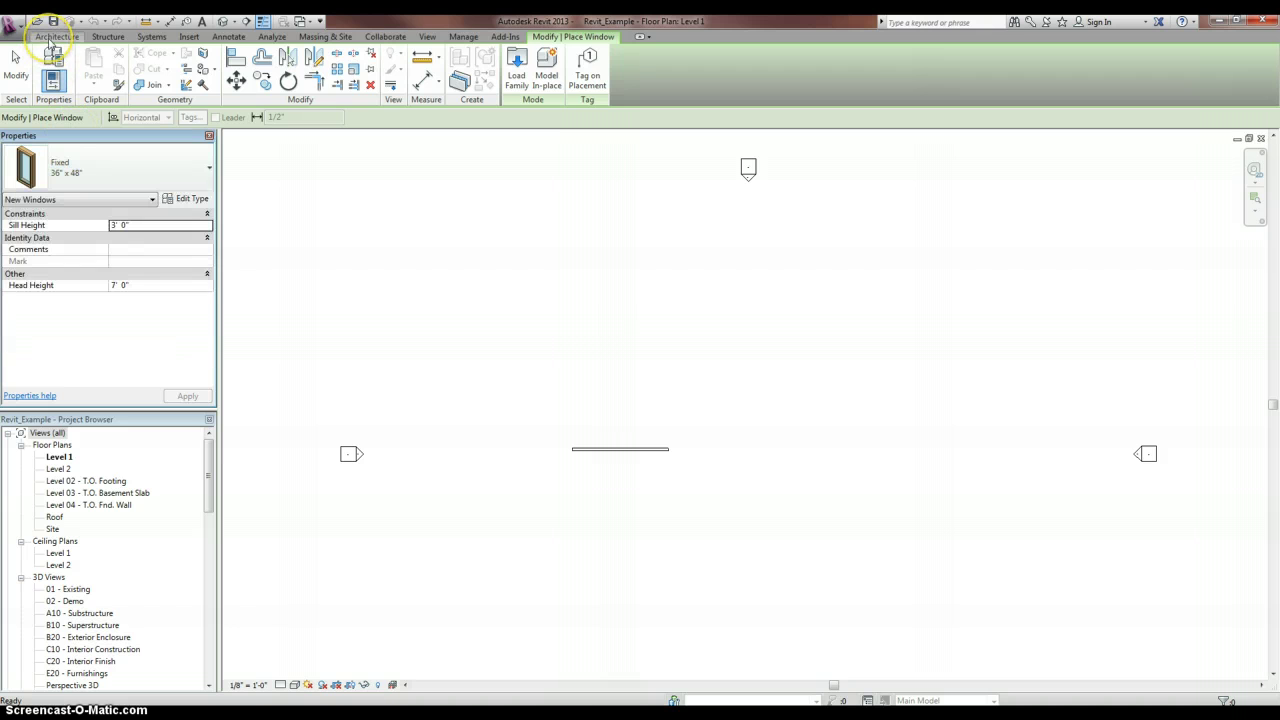
{"action": "left_click", "coordinate": [57, 37]}
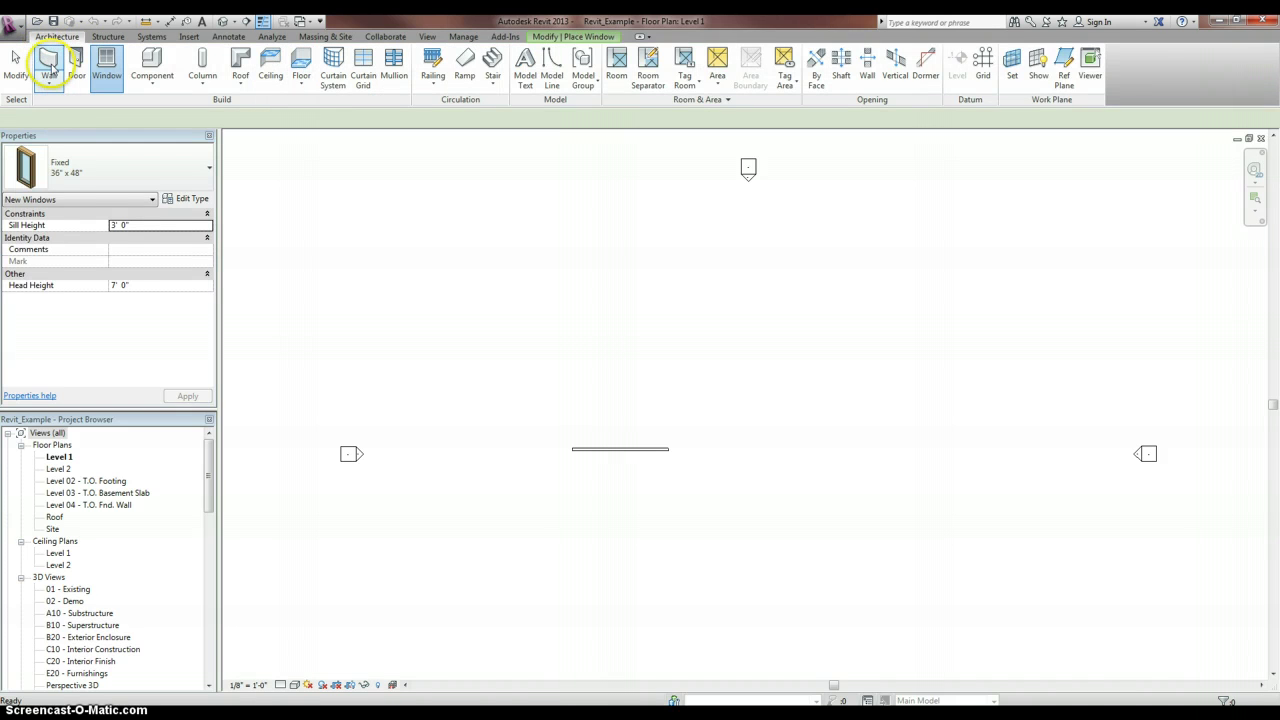
{"action": "left_click", "coordinate": [52, 60]}
{"action": "left_click", "coordinate": [182, 184]}
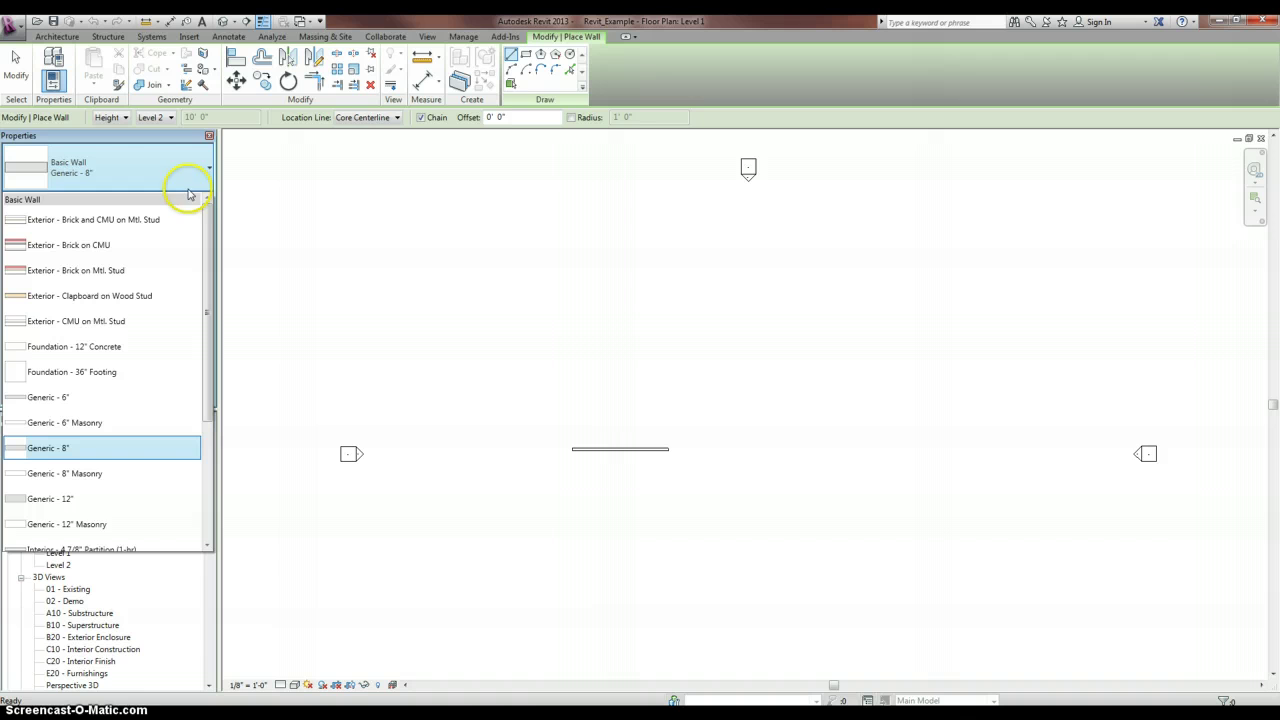
{"action": "left_click_drag", "start_coordinate": [205, 265], "coordinate": [208, 343]}
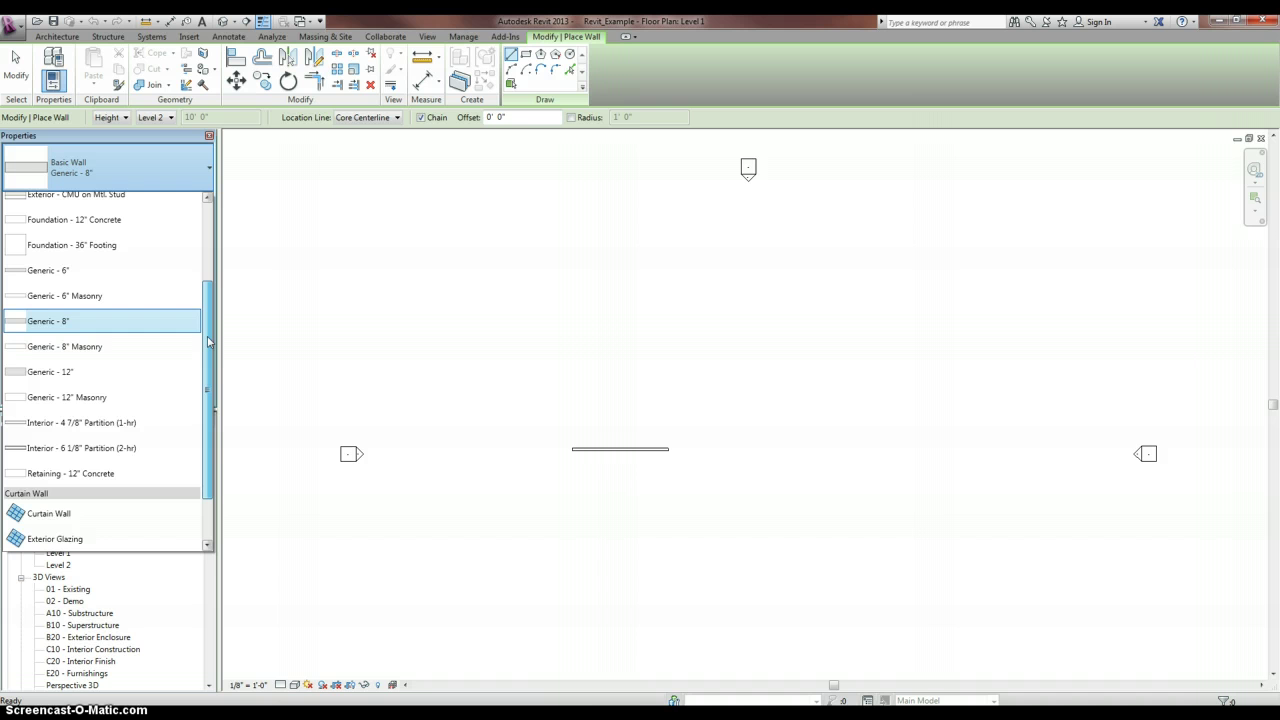
{"action": "left_click_drag", "start_coordinate": [209, 328], "coordinate": [205, 253]}
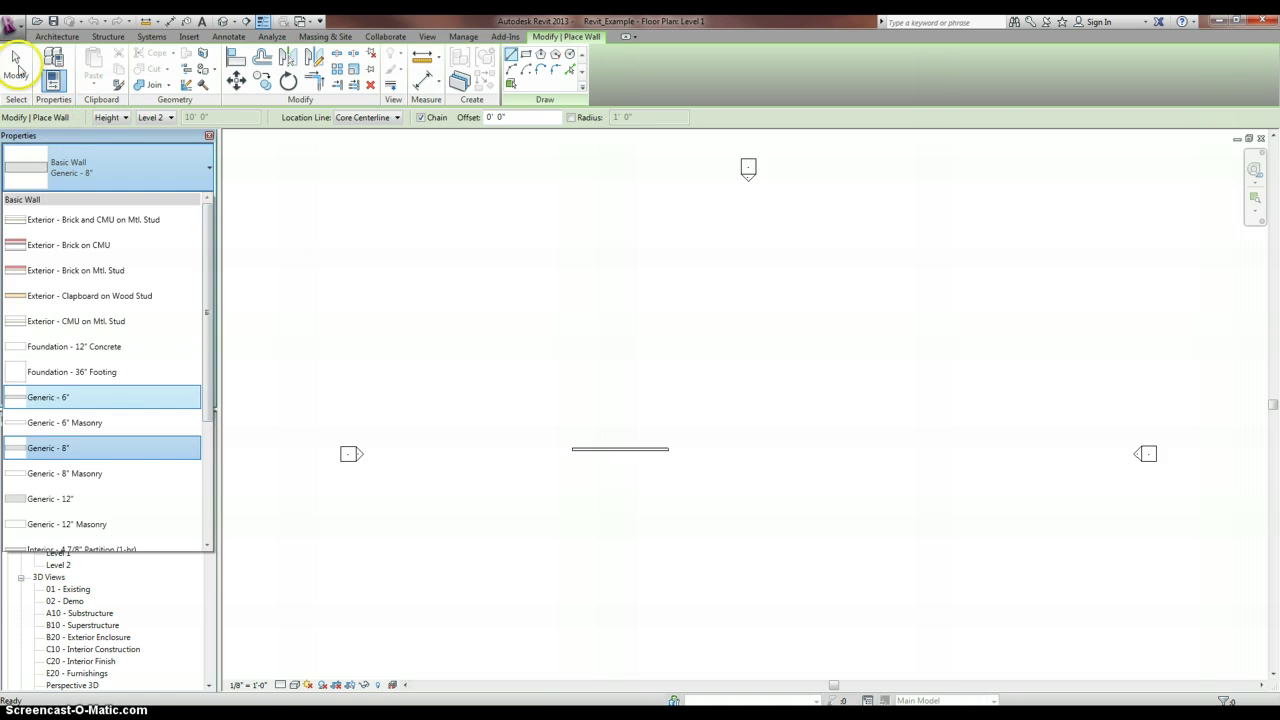
{"action": "left_click", "coordinate": [15, 60]}
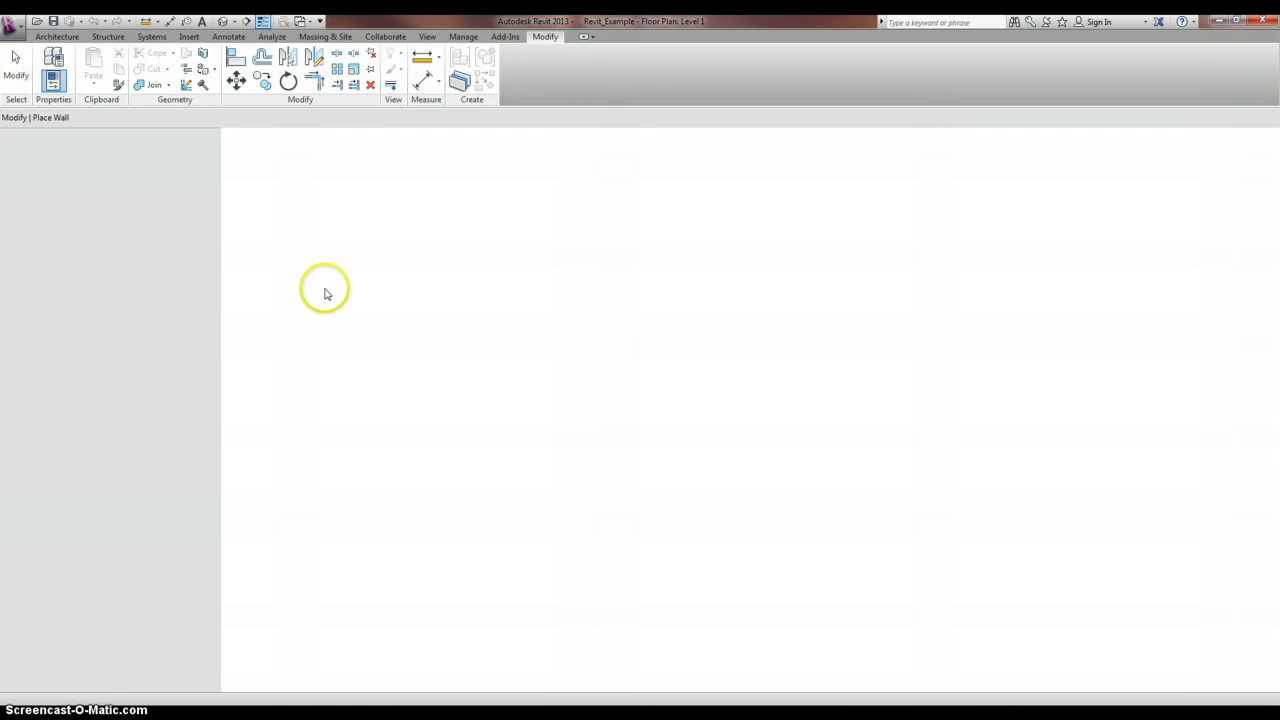
{"action": "left_click", "coordinate": [54, 62]}
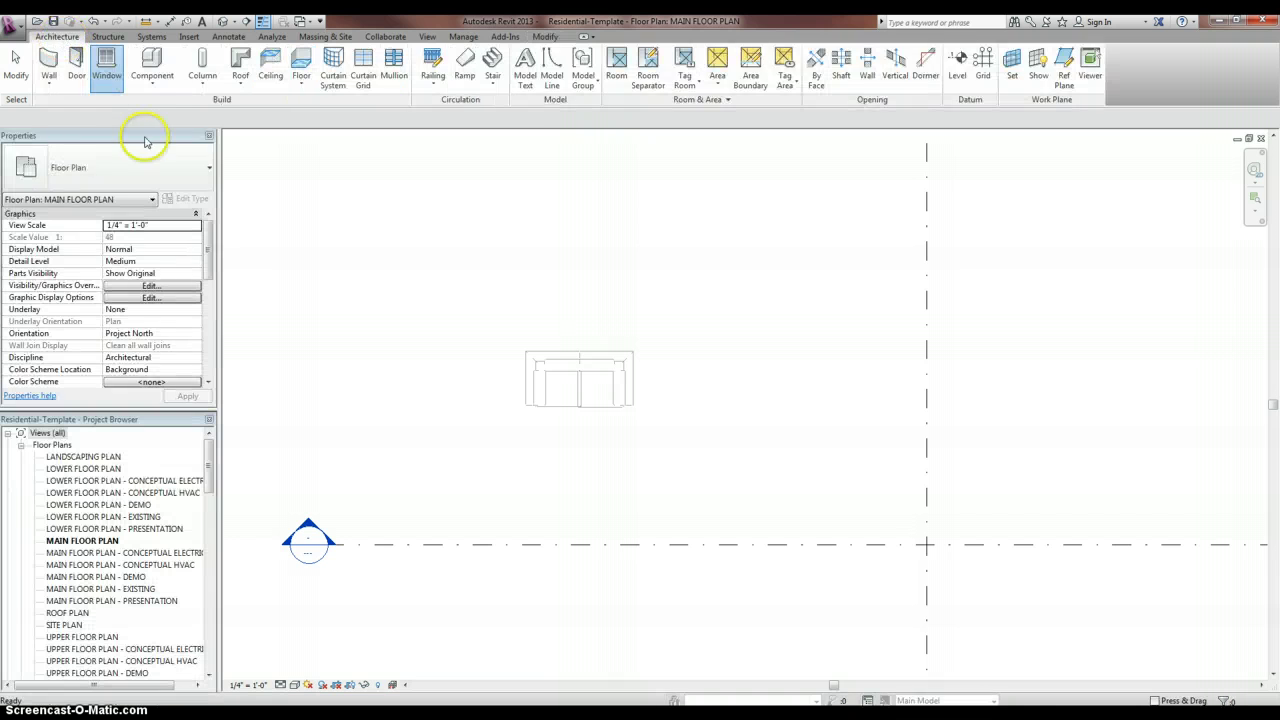
{"action": "left_click", "coordinate": [48, 62]}
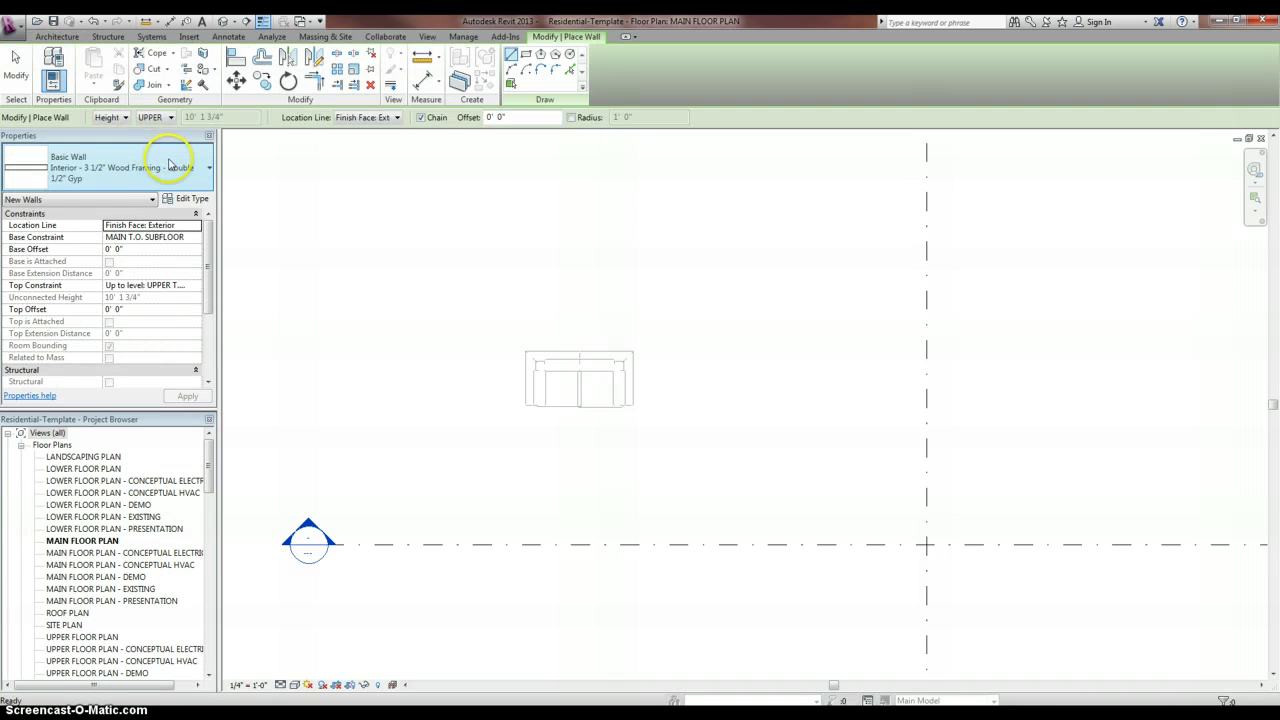
{"action": "left_click", "coordinate": [170, 165]}
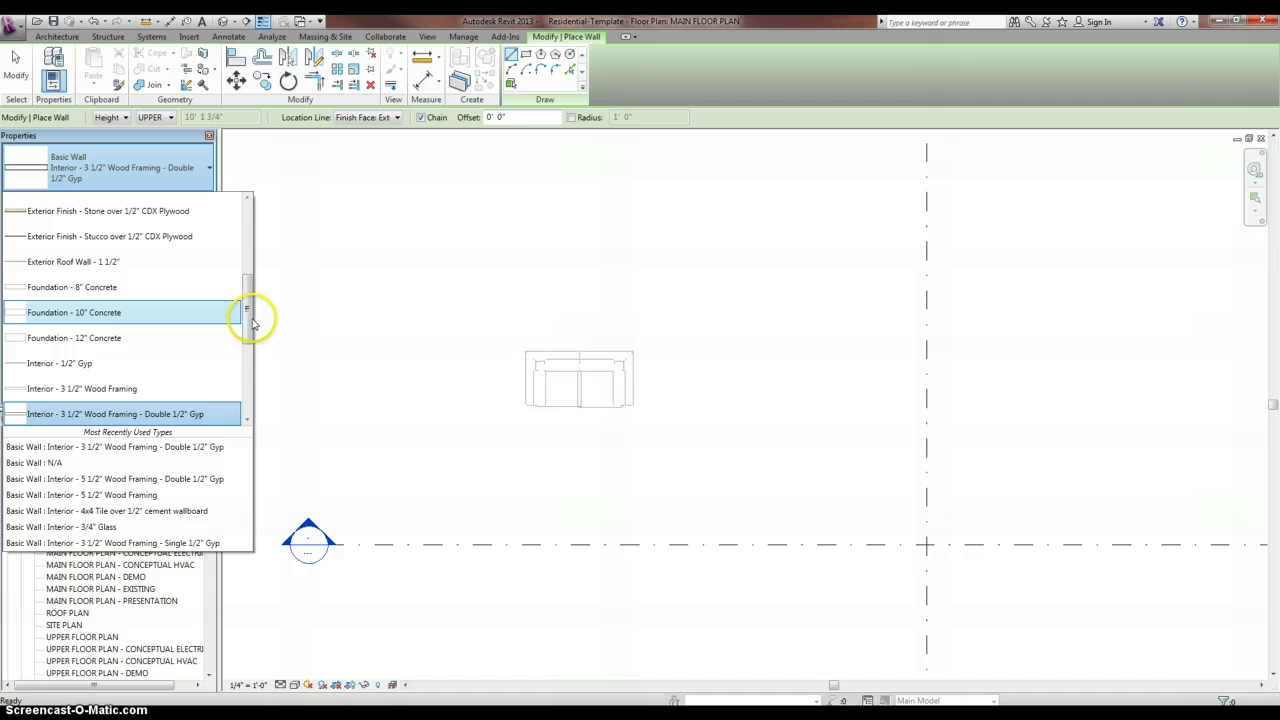
{"action": "left_click", "coordinate": [256, 272]}
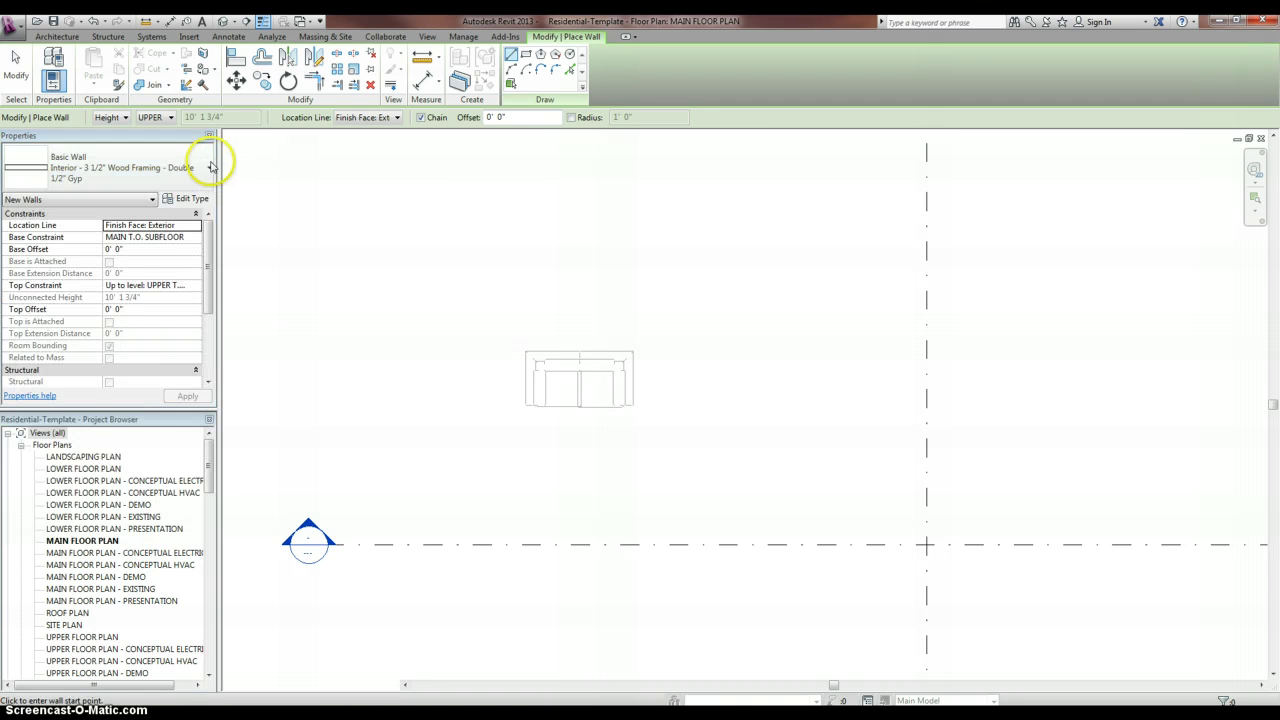
{"action": "left_click", "coordinate": [185, 164]}
{"action": "left_click_drag", "start_coordinate": [247, 305], "coordinate": [249, 230]}
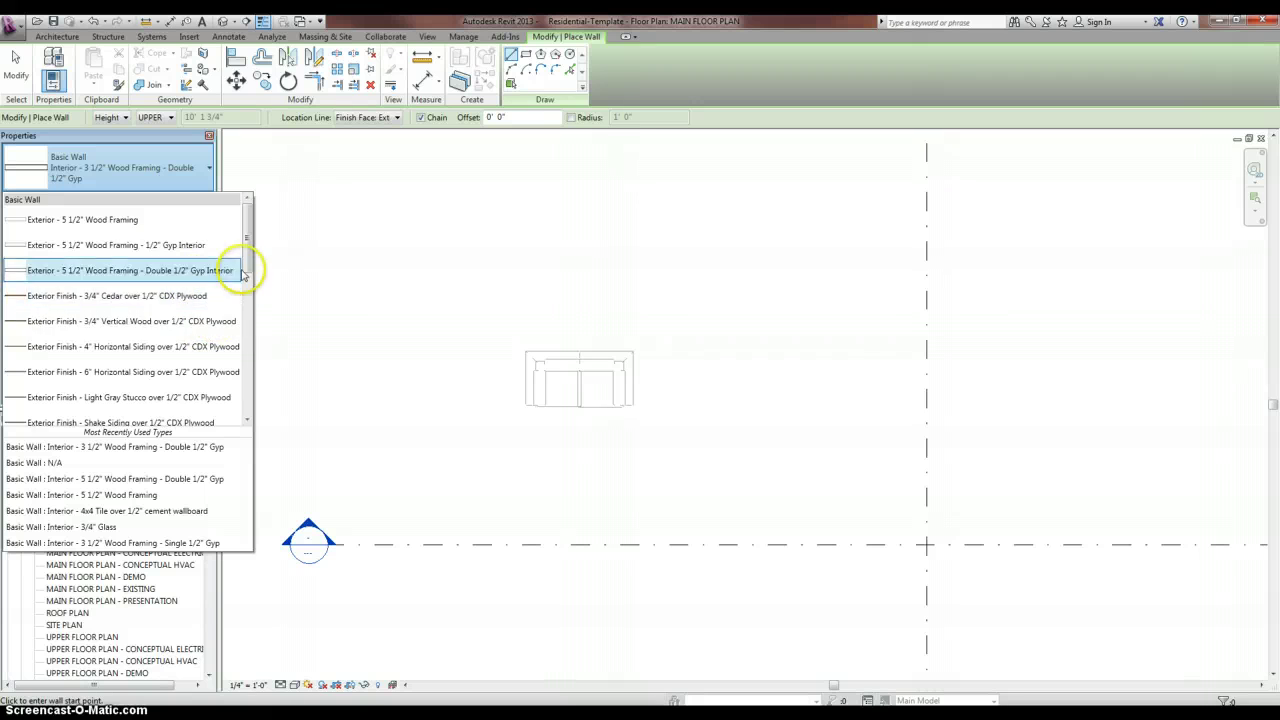
{"action": "left_click_drag", "start_coordinate": [252, 248], "coordinate": [240, 366]}
{"action": "left_click", "coordinate": [323, 277]}
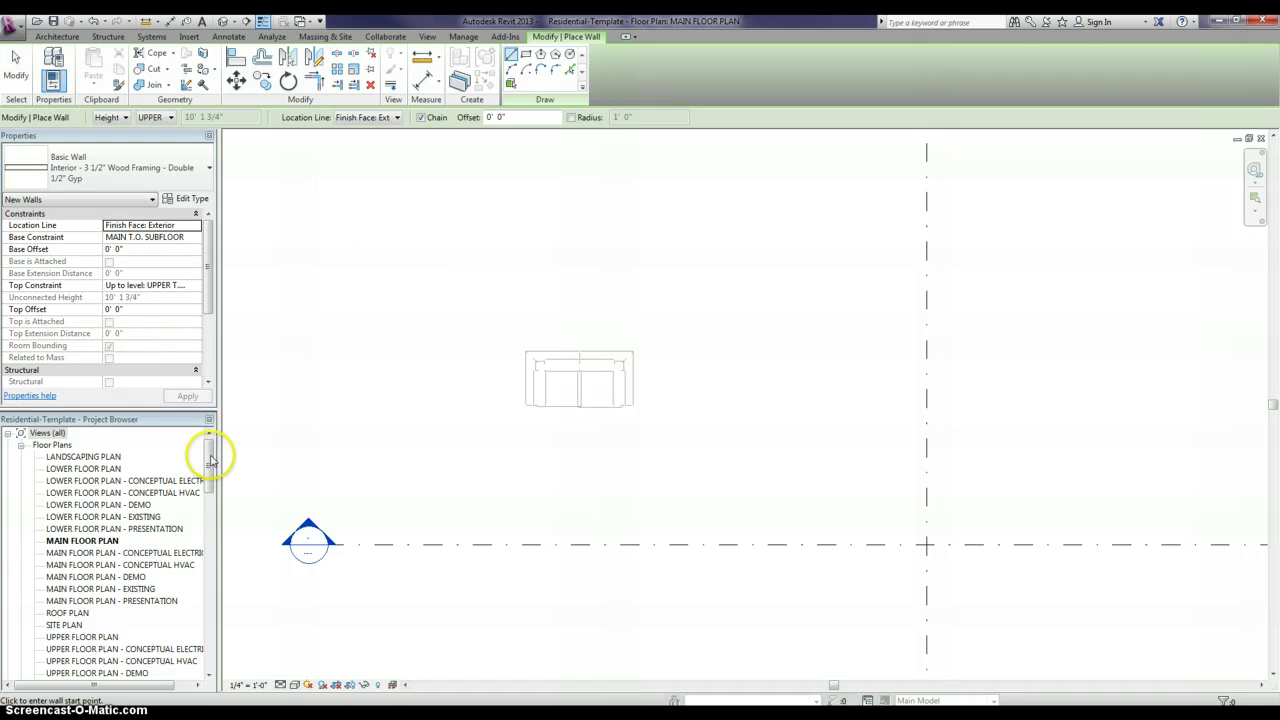
End wall placement and inspect the current floor plan's properties and the views list.
{"action": "key", "text": "Escape"}
{"action": "left_click_drag", "start_coordinate": [209, 457], "coordinate": [210, 462]}
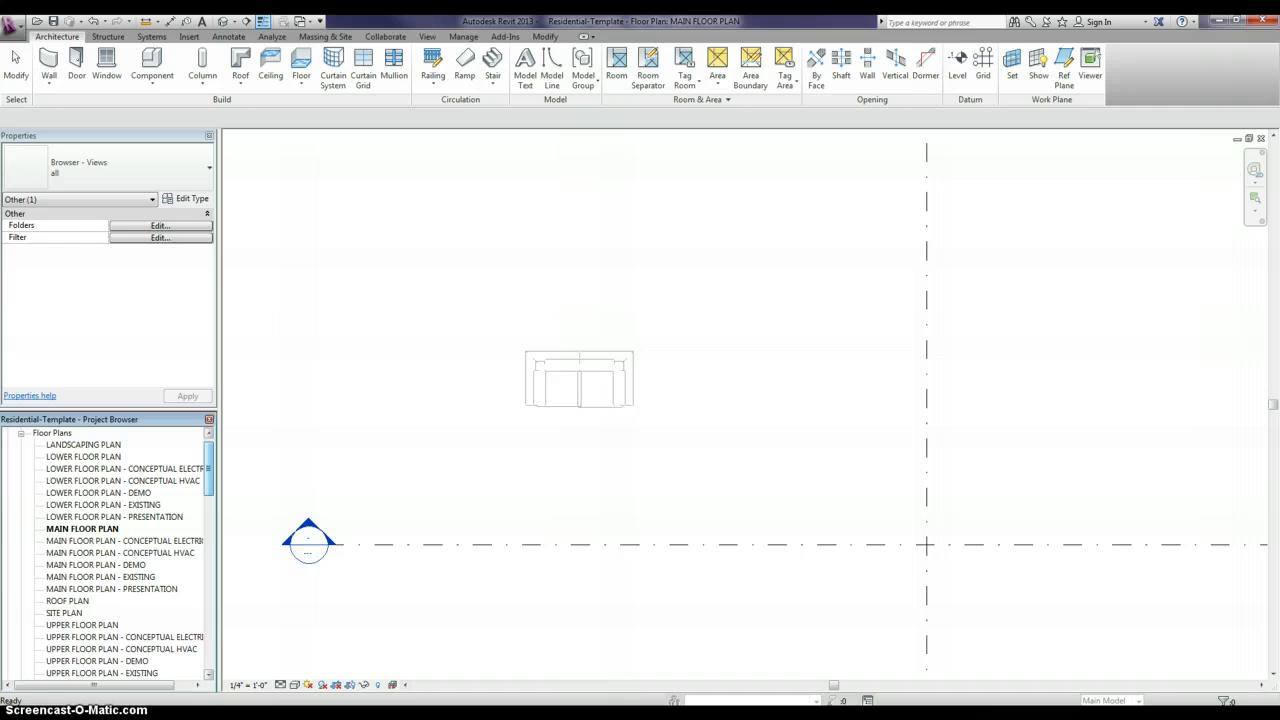
{"action": "left_click", "coordinate": [17, 63]}
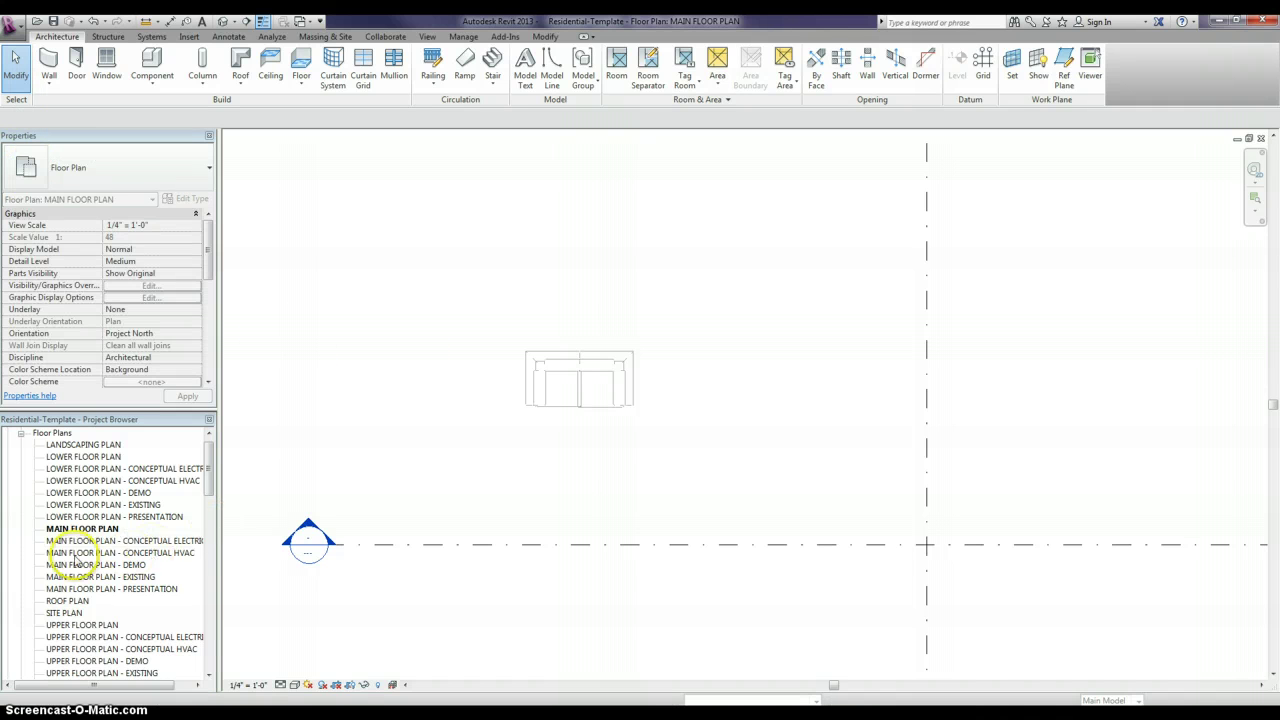
{"action": "left_click", "coordinate": [88, 528]}
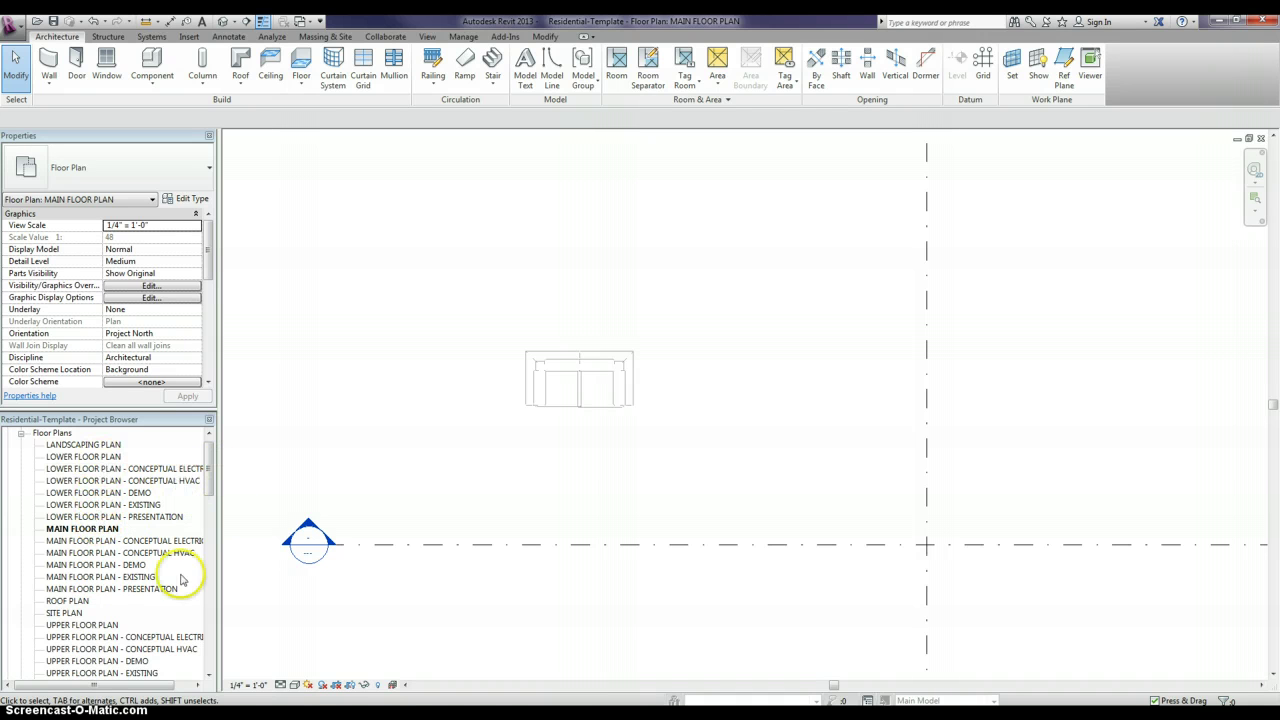
{"action": "left_click_drag", "start_coordinate": [209, 480], "coordinate": [209, 492]}
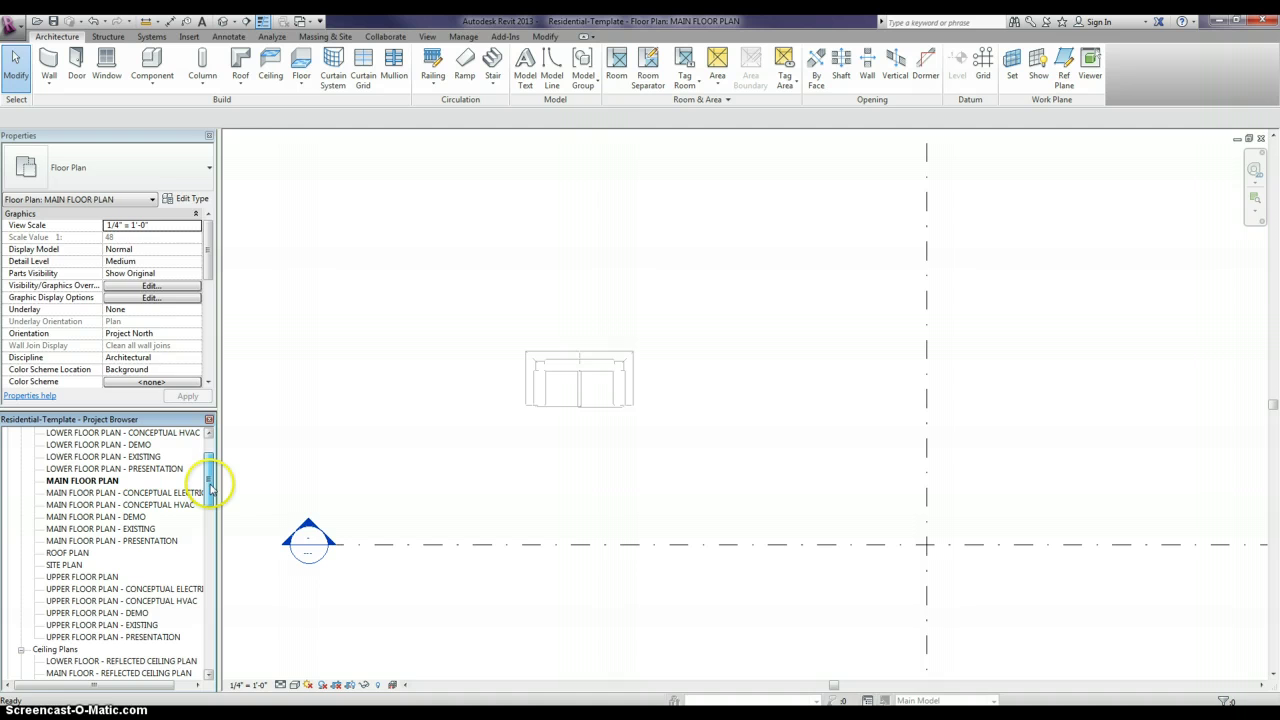
{"action": "left_click", "coordinate": [63, 481]}
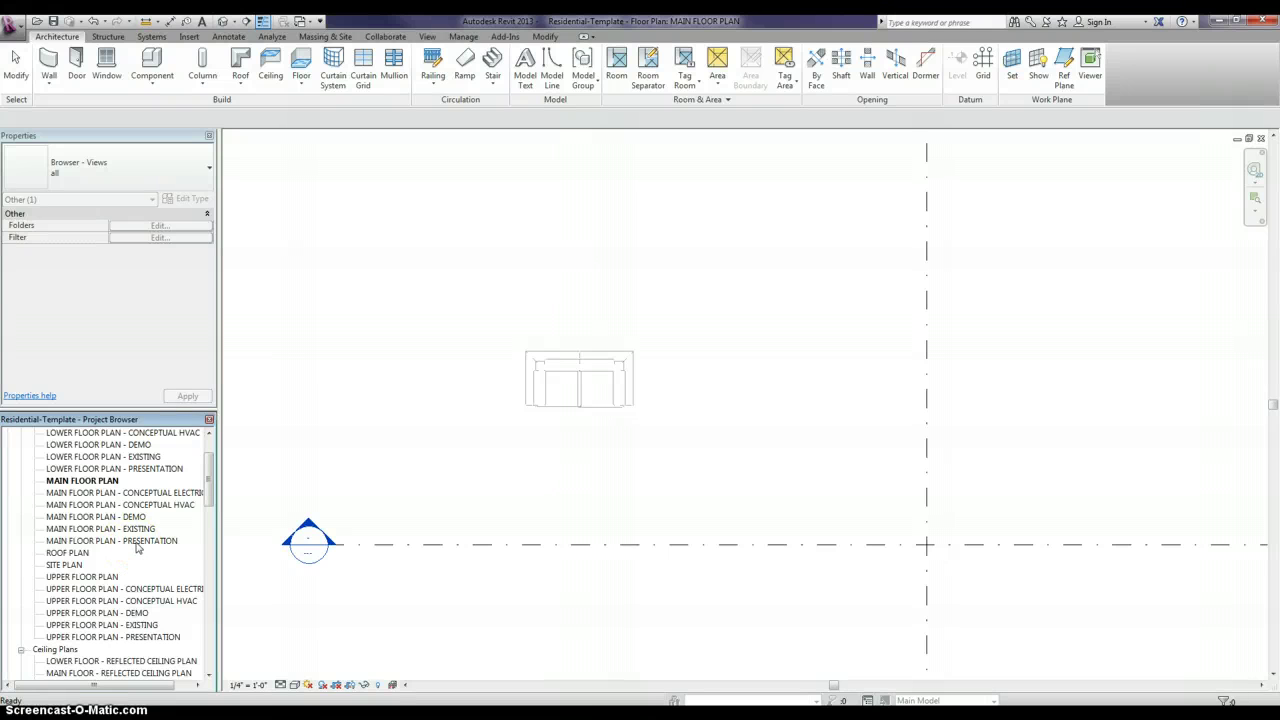
{"action": "left_click", "coordinate": [286, 591]}
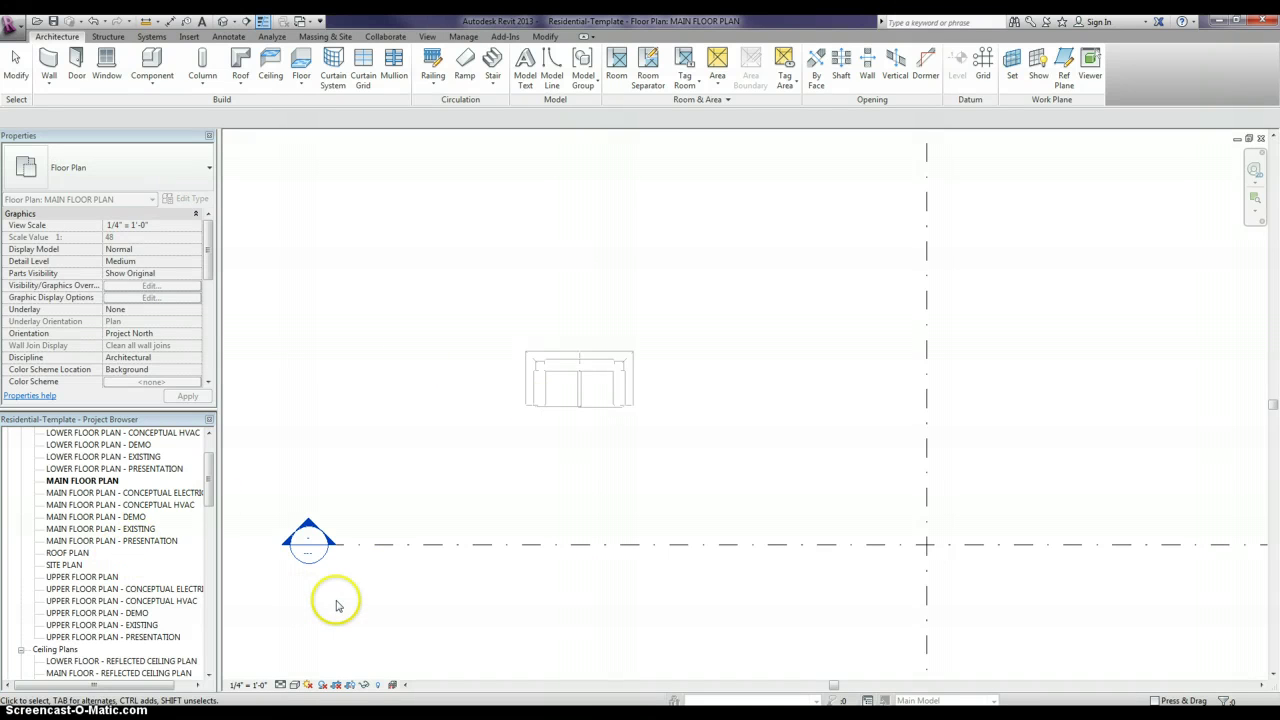
Open MAIN FLOOR PLAN - PRESENTATION and MAIN FLOOR PLAN, ending on the presentation view.
{"action": "double_click", "coordinate": [148, 541]}
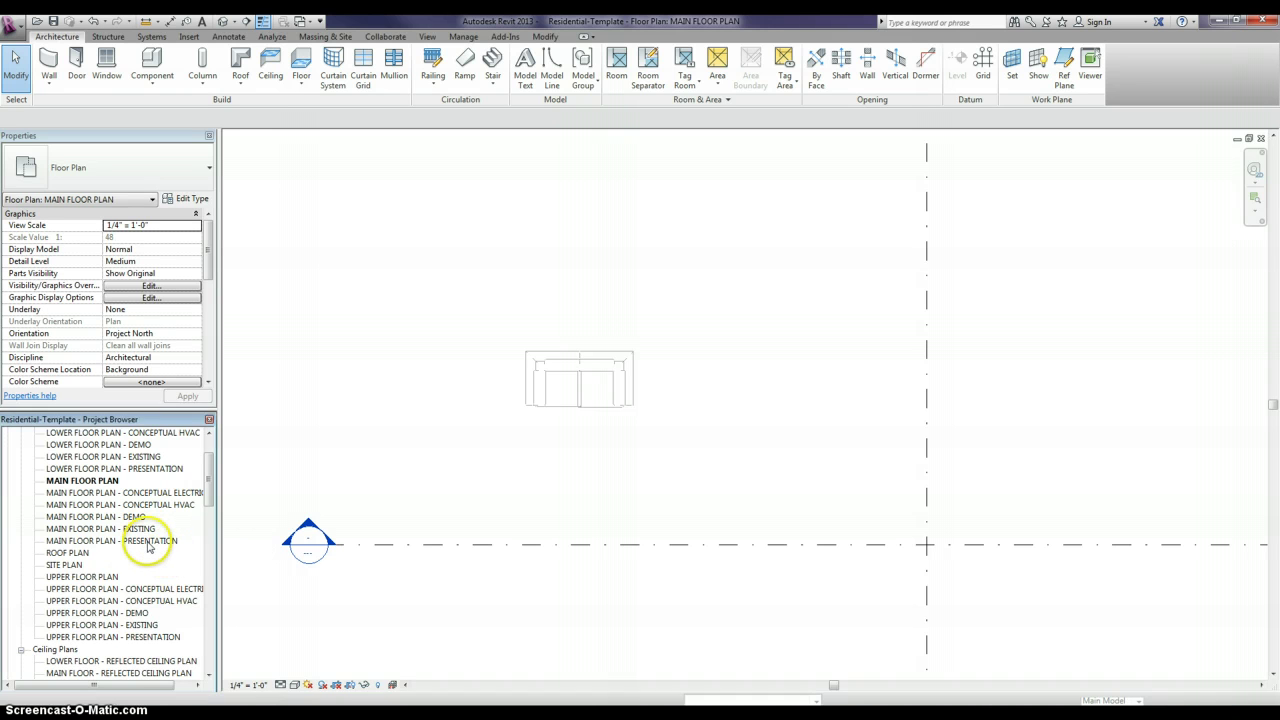
{"action": "double_click", "coordinate": [95, 481]}
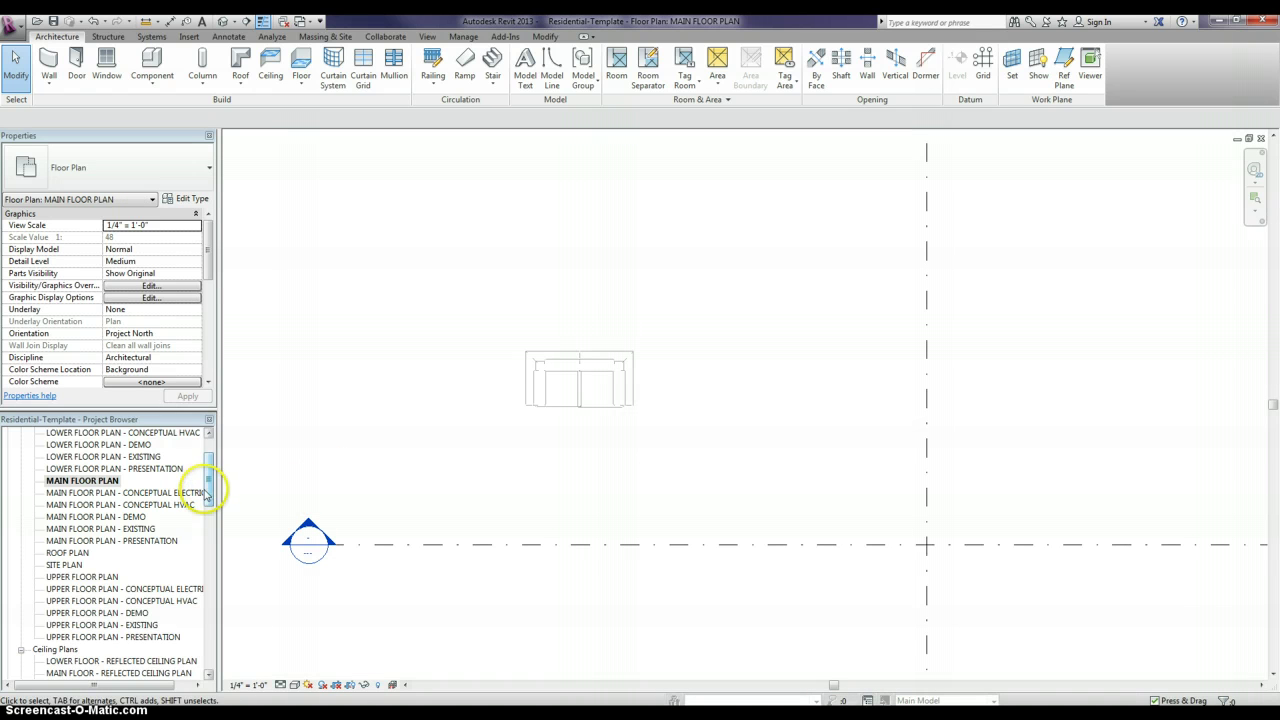
{"action": "left_click_drag", "start_coordinate": [216, 492], "coordinate": [210, 520]}
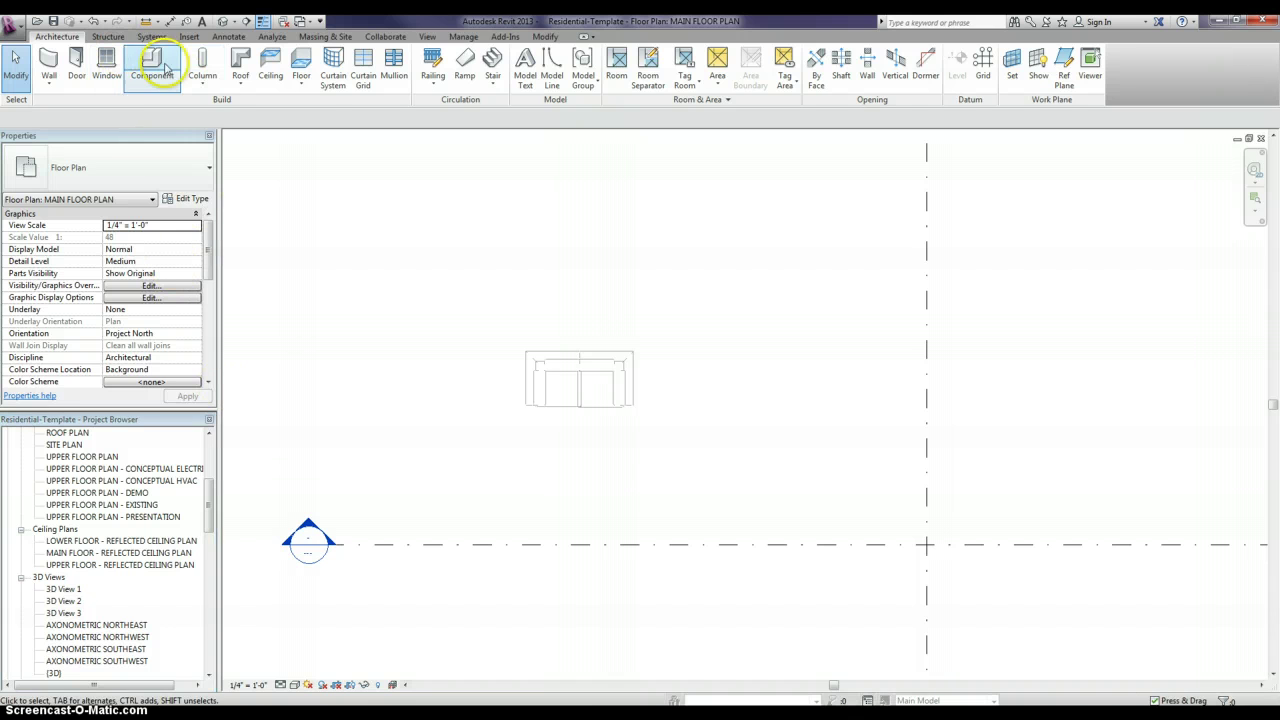
{"action": "key", "text": "ctrl+Tab"}
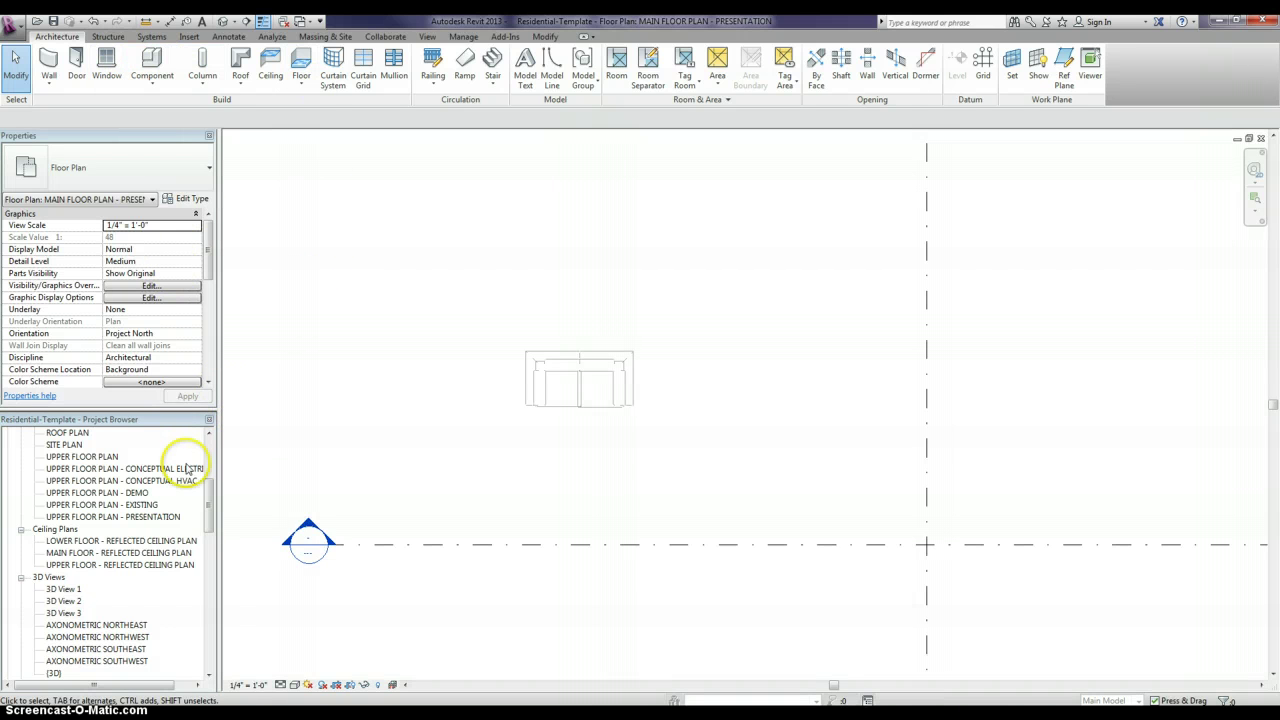
{"action": "left_click_drag", "start_coordinate": [209, 500], "coordinate": [212, 457]}
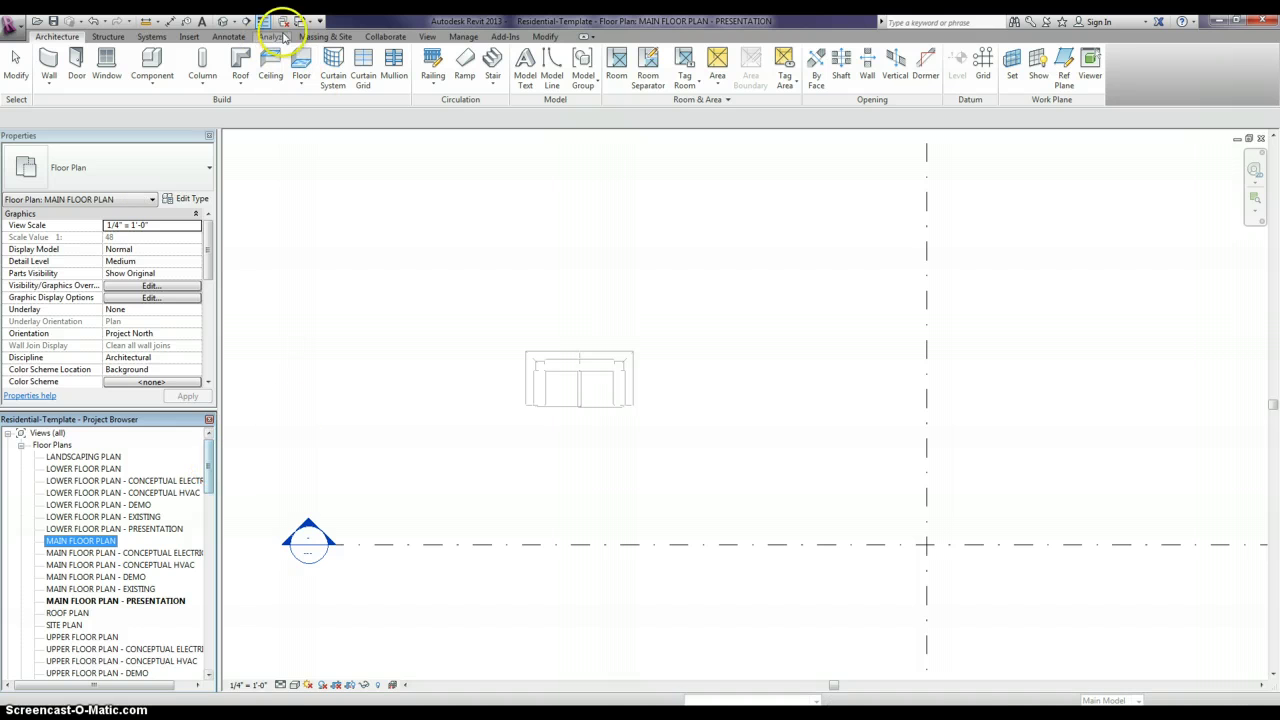
Switch to Revit_Example and open sheets 101 - Substructure, then 102 - Superstructure.
{"action": "key", "text": "ctrl+Tab"}
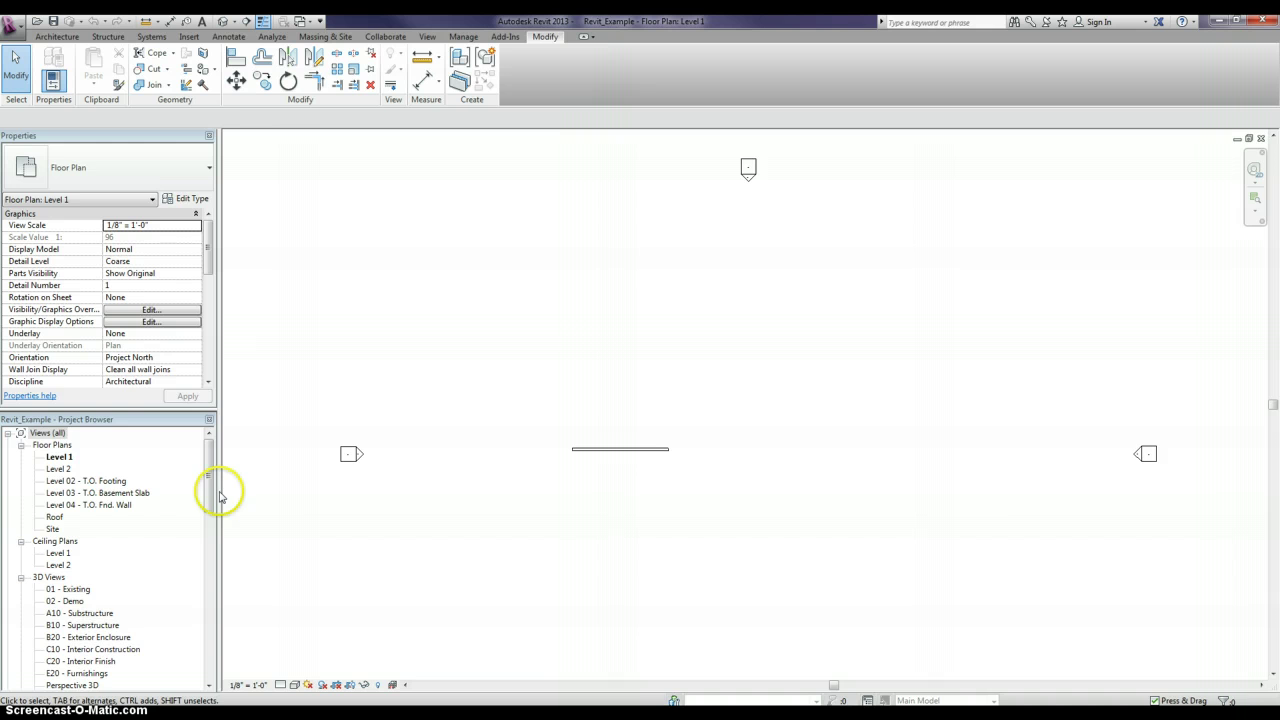
{"action": "left_click_drag", "start_coordinate": [212, 500], "coordinate": [218, 648]}
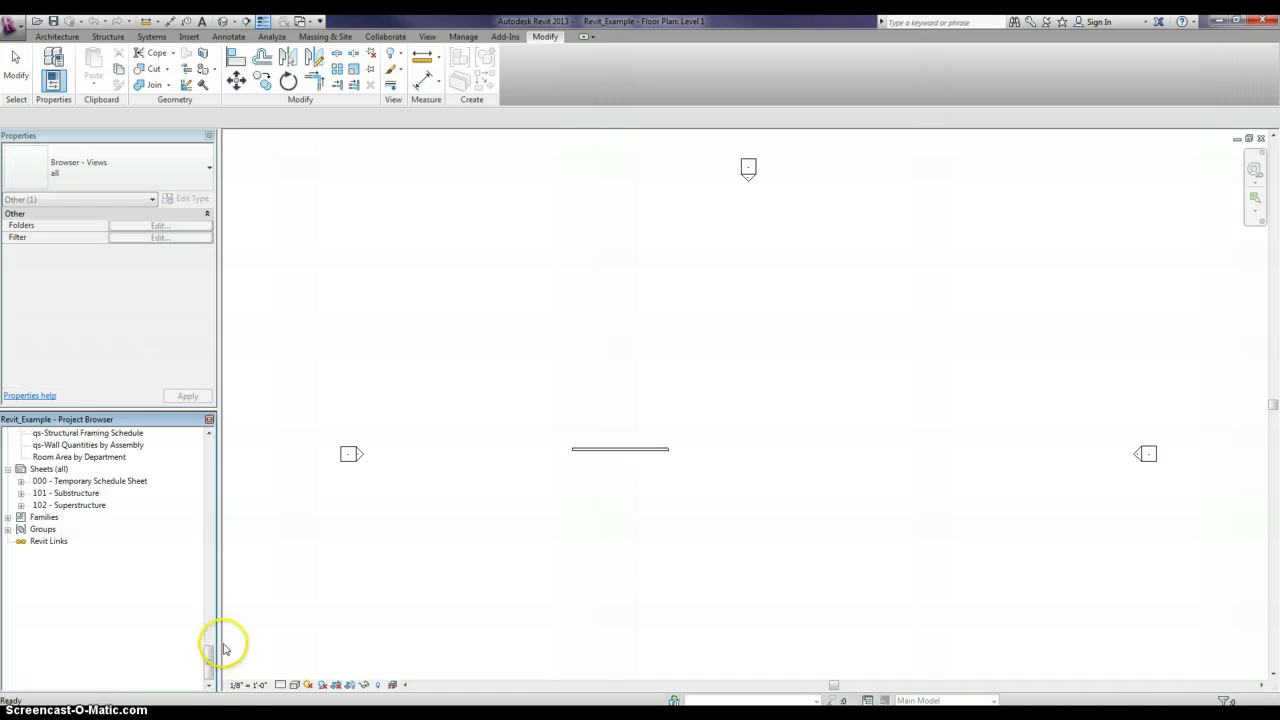
{"action": "double_click", "coordinate": [63, 493]}
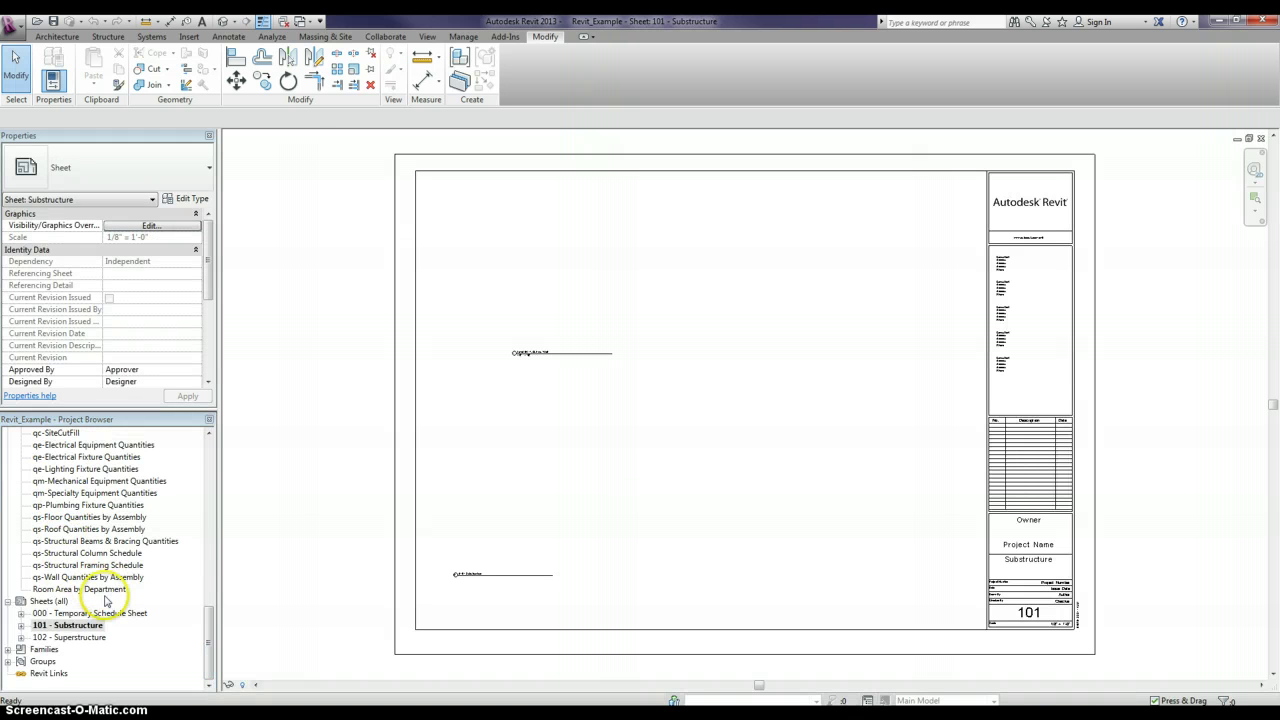
{"action": "double_click", "coordinate": [80, 638]}
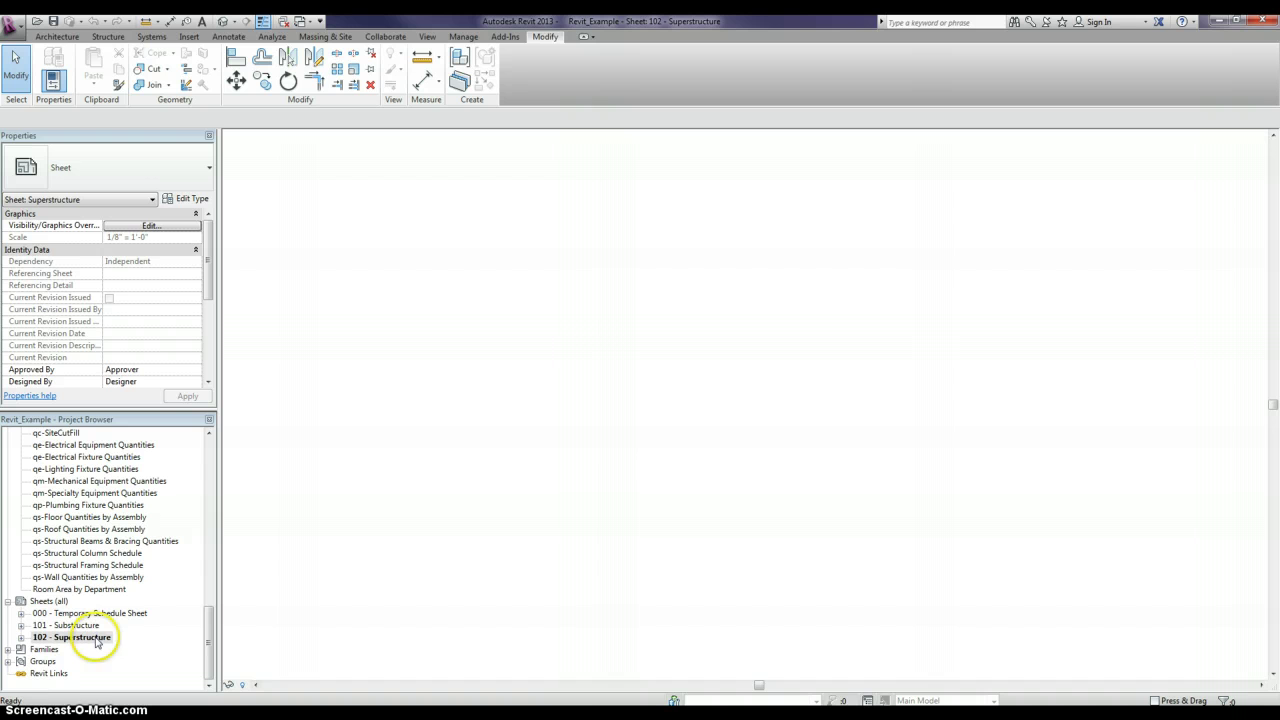
Zoom in on Sheet 102's Roof, Level 1 and Level 2 heads, then close hidden windows.
{"action": "left_click", "coordinate": [691, 437]}
{"action": "scroll", "coordinate": [934, 586], "scroll_direction": "up", "scroll_amount": 3}
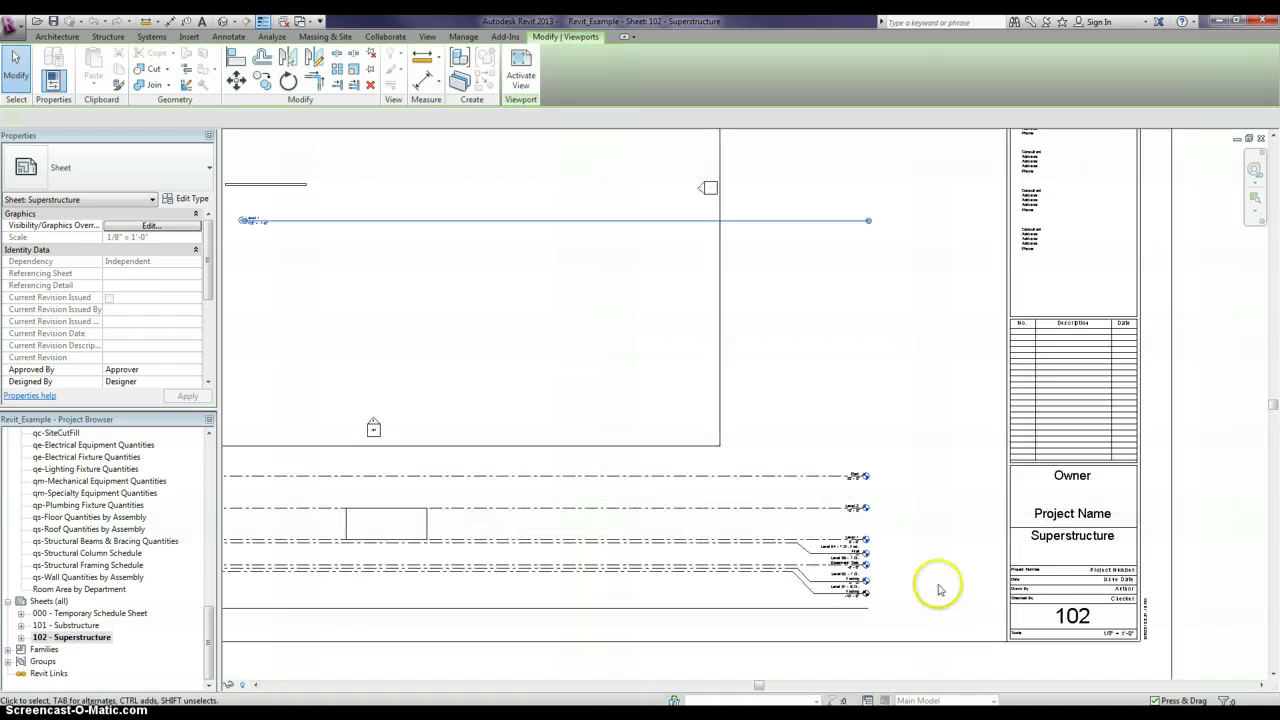
{"action": "key", "text": "Escape"}
{"action": "scroll", "coordinate": [862, 560], "scroll_direction": "up", "scroll_amount": 4}
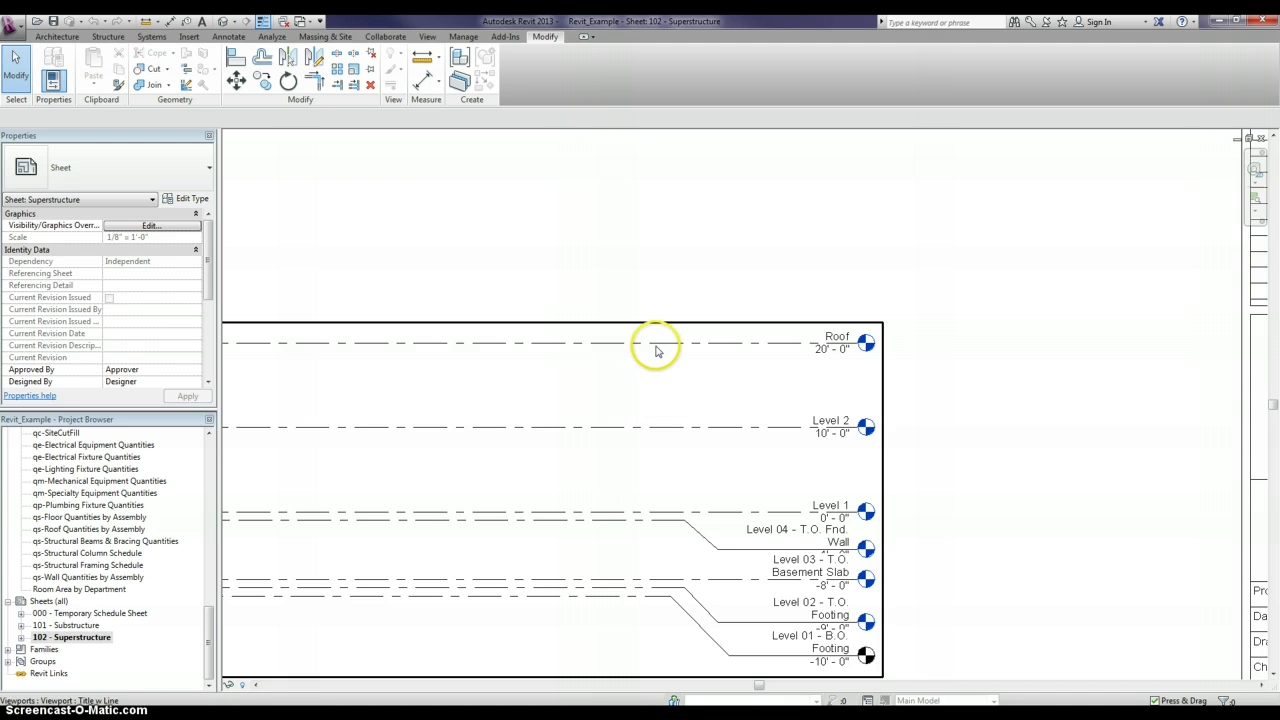
{"action": "scroll", "coordinate": [646, 443], "scroll_direction": "up", "scroll_amount": 2}
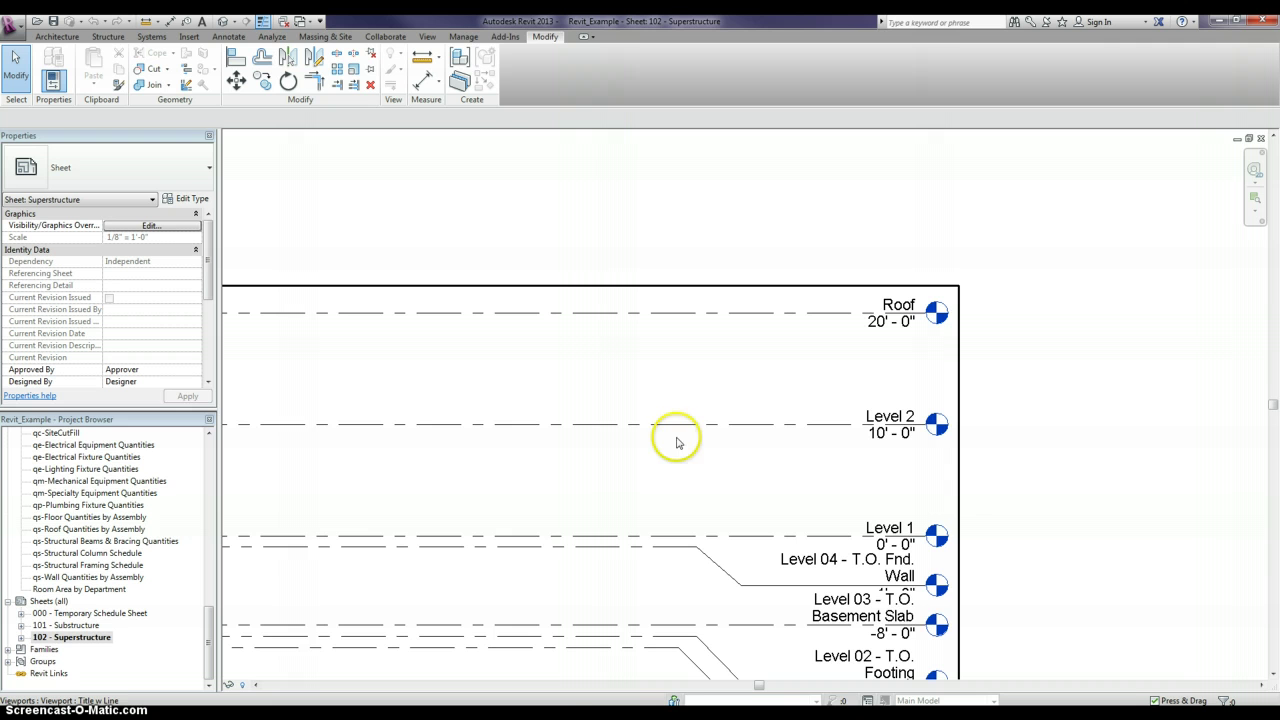
{"action": "left_click", "coordinate": [287, 22]}
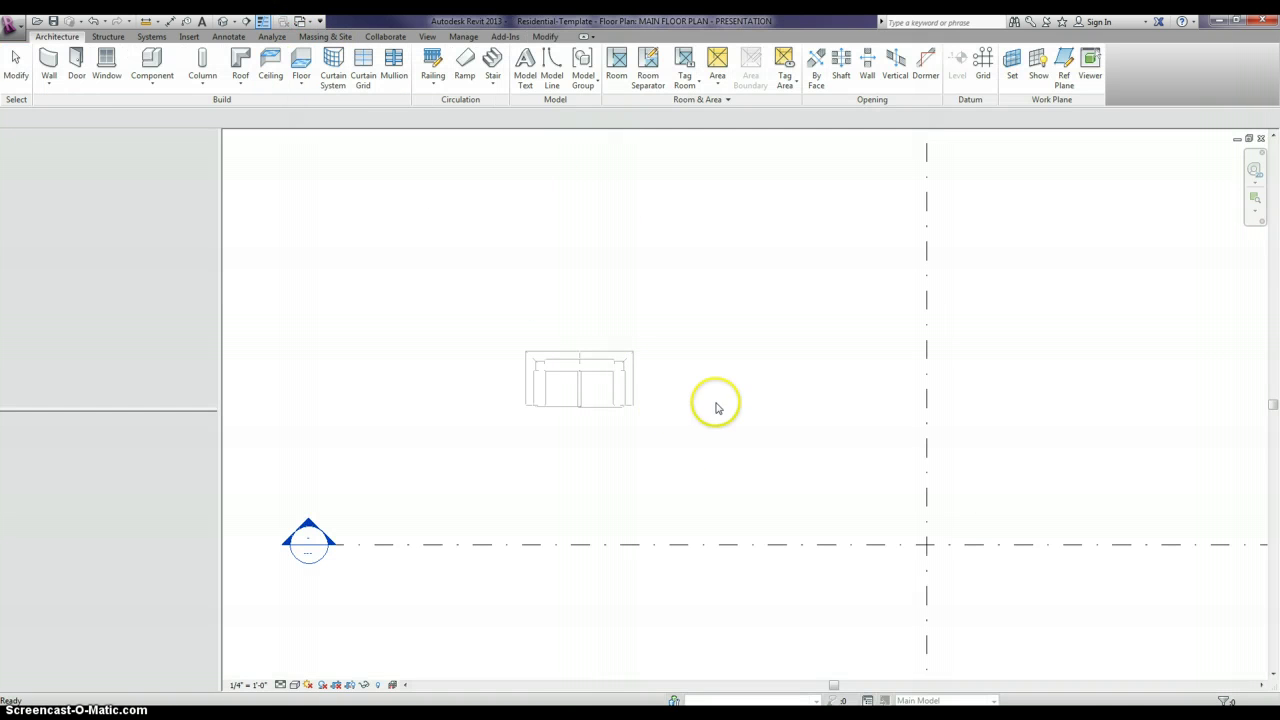
Go to SECTION 1 from the section line and zoom on levels UPPER T.O. PLATE to LOWER T.O. SLAB.
{"action": "right_click", "coordinate": [488, 546]}
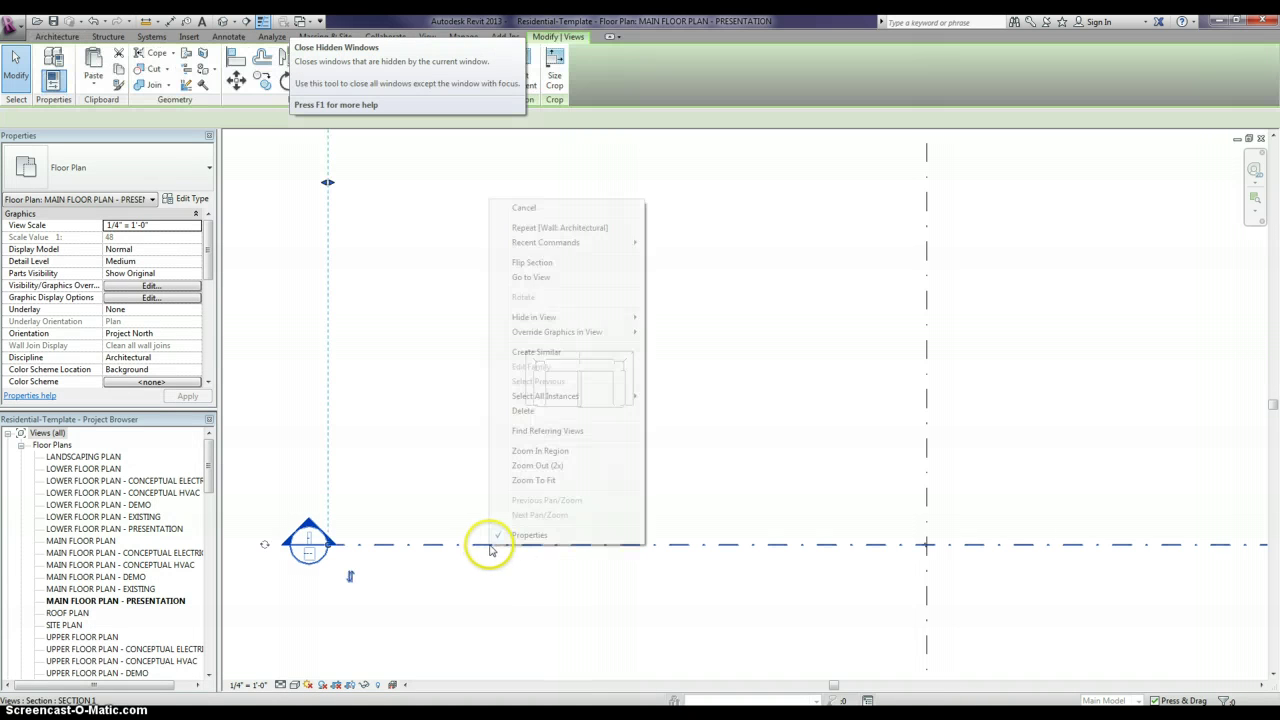
{"action": "left_click", "coordinate": [581, 278]}
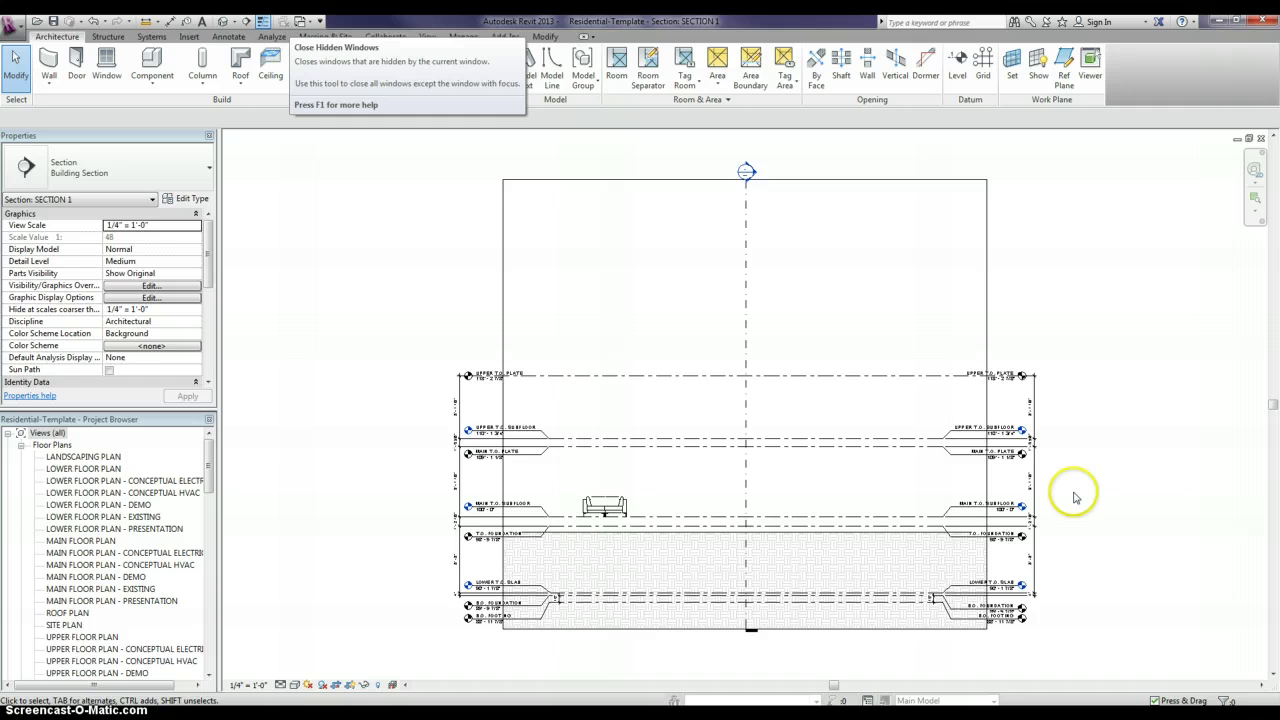
{"action": "scroll", "coordinate": [520, 514], "scroll_direction": "up", "scroll_amount": 2}
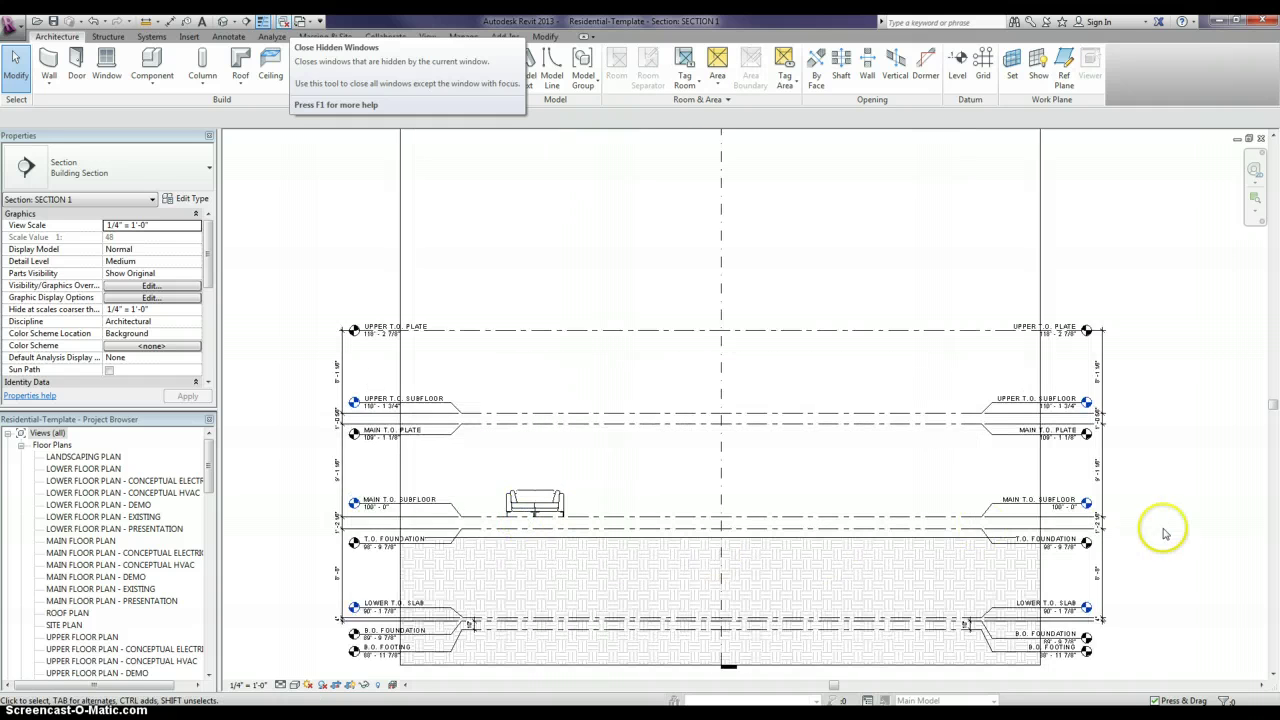
{"action": "scroll", "coordinate": [1100, 520], "scroll_direction": "up", "scroll_amount": 3}
{"action": "scroll", "coordinate": [1095, 518], "scroll_direction": "up", "scroll_amount": 2}
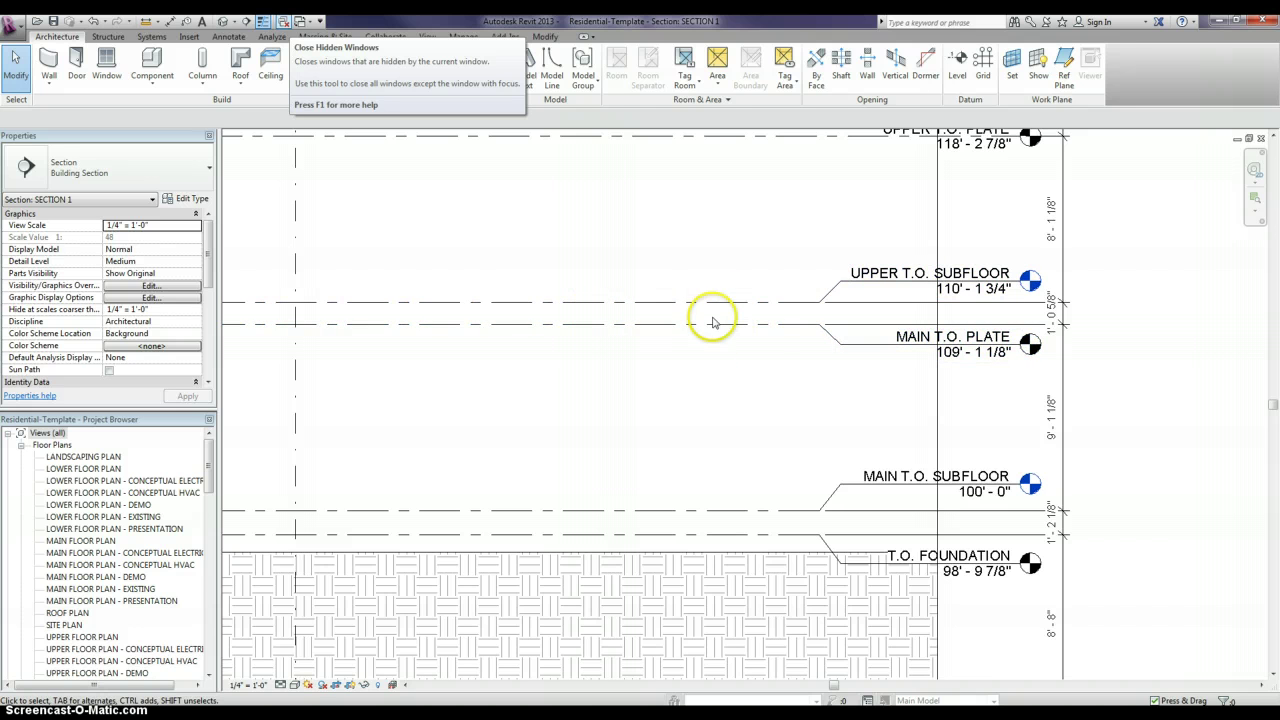
{"action": "scroll", "coordinate": [709, 313], "scroll_direction": "down", "scroll_amount": 1}
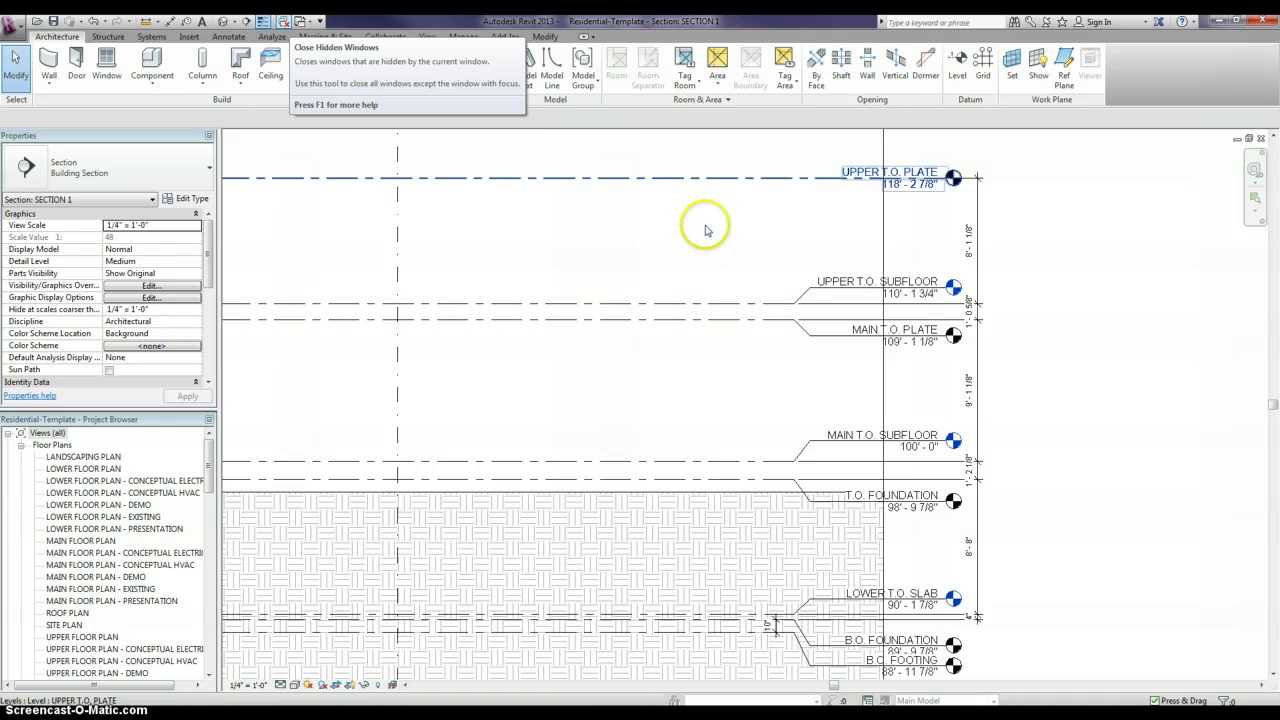
{"action": "scroll", "coordinate": [680, 333], "scroll_direction": "up", "scroll_amount": 1}
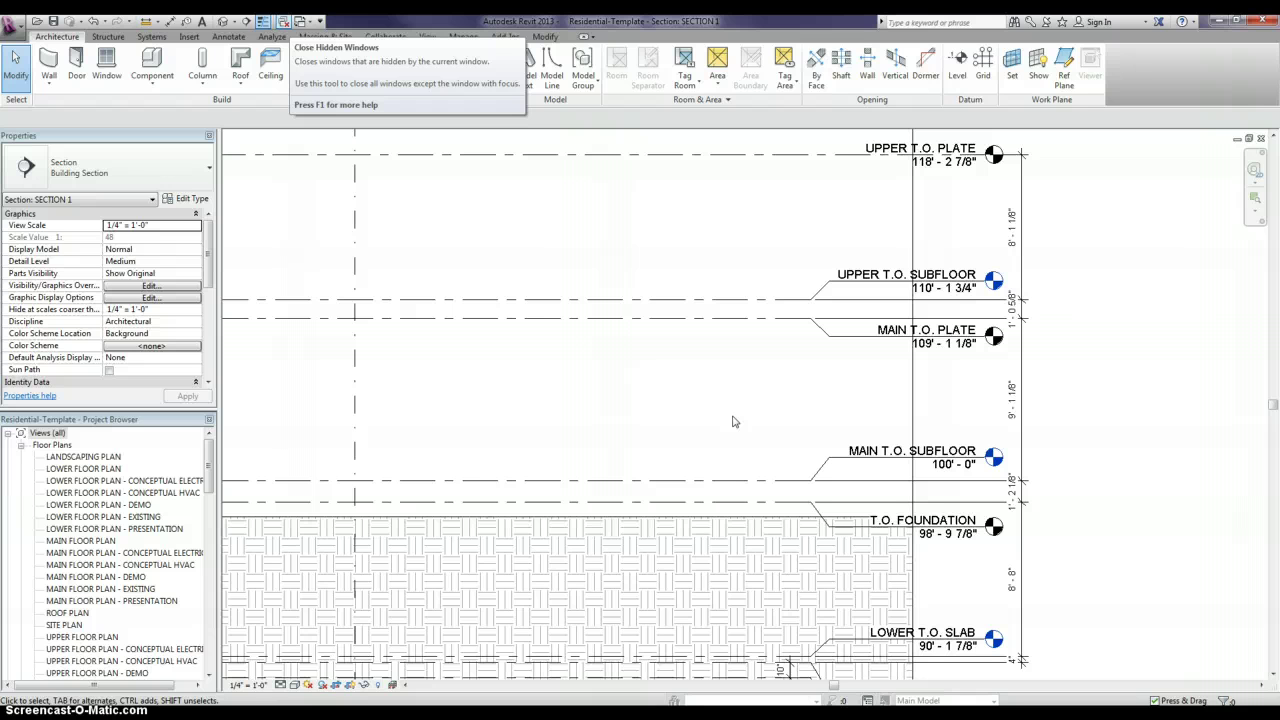
Open 3D View 1 from the Project Browser's views list.
{"action": "left_click", "coordinate": [209, 486]}
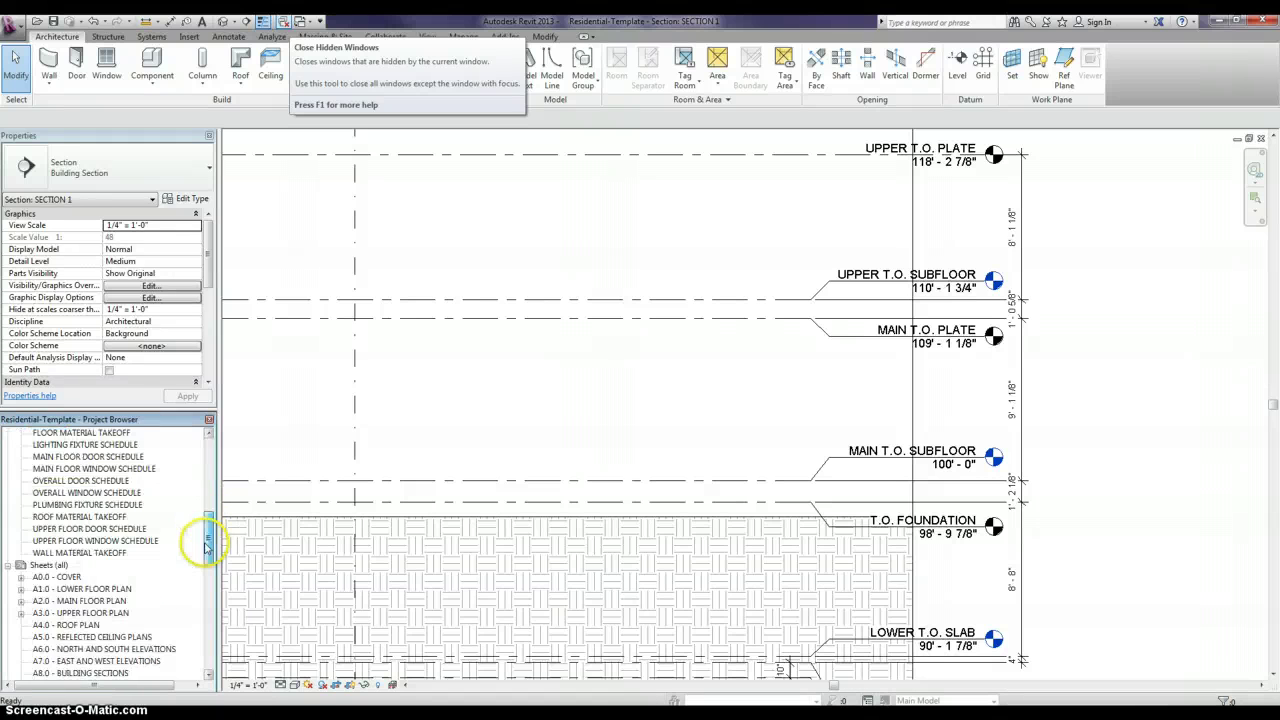
{"action": "left_click", "coordinate": [30, 432]}
{"action": "scroll", "coordinate": [30, 432], "scroll_direction": "down", "scroll_amount": 8}
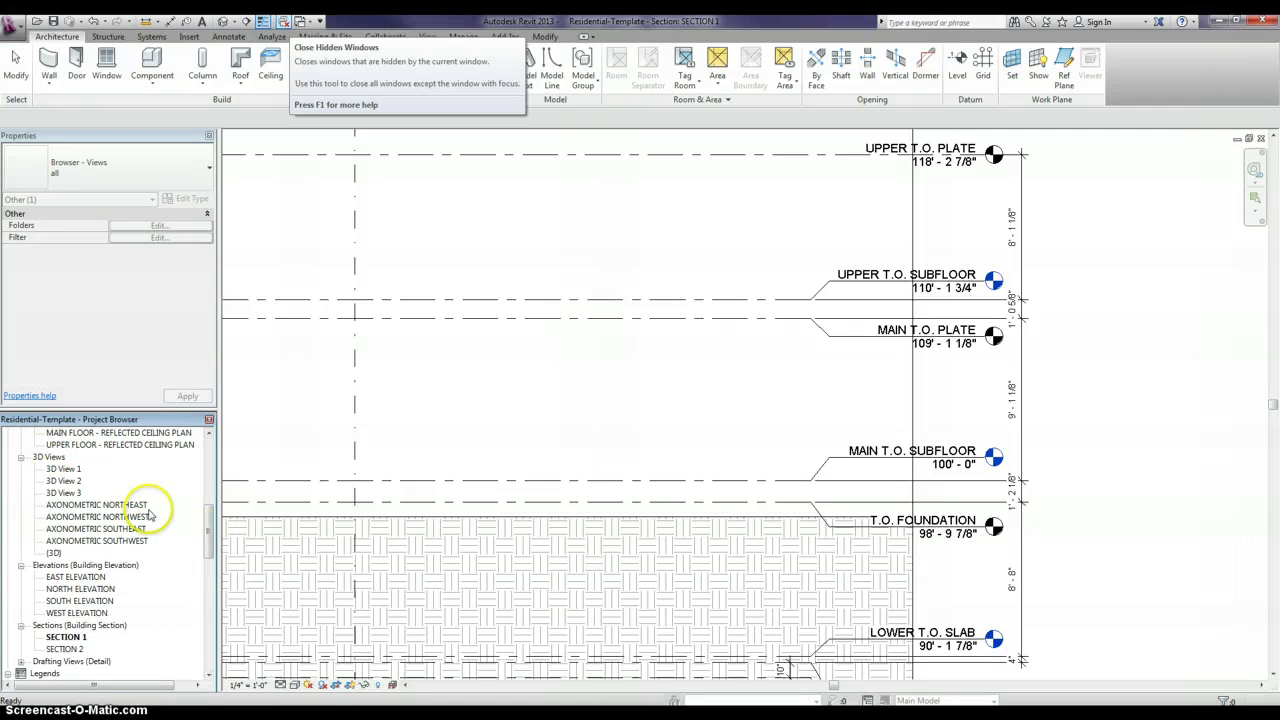
{"action": "double_click", "coordinate": [63, 470]}
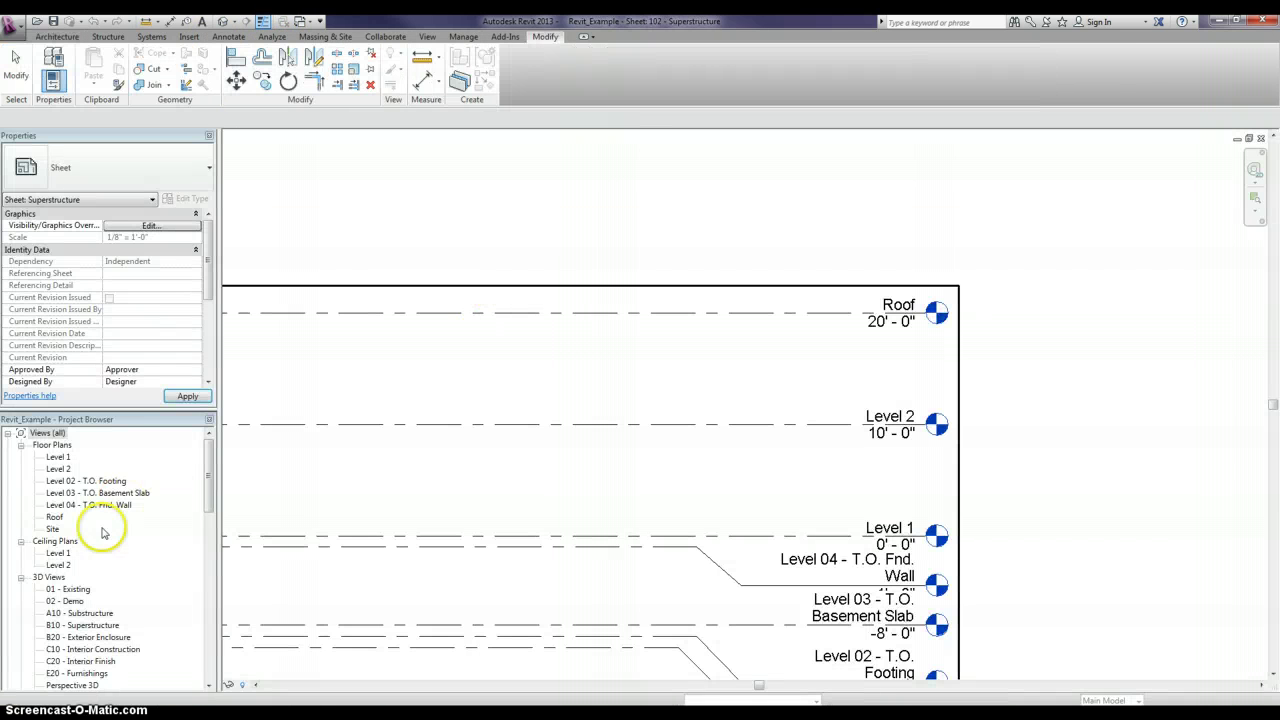
Check the 01 - Existing view's visual styles, return to Sheet 102, then switch to Residential-Template.
{"action": "double_click", "coordinate": [55, 590]}
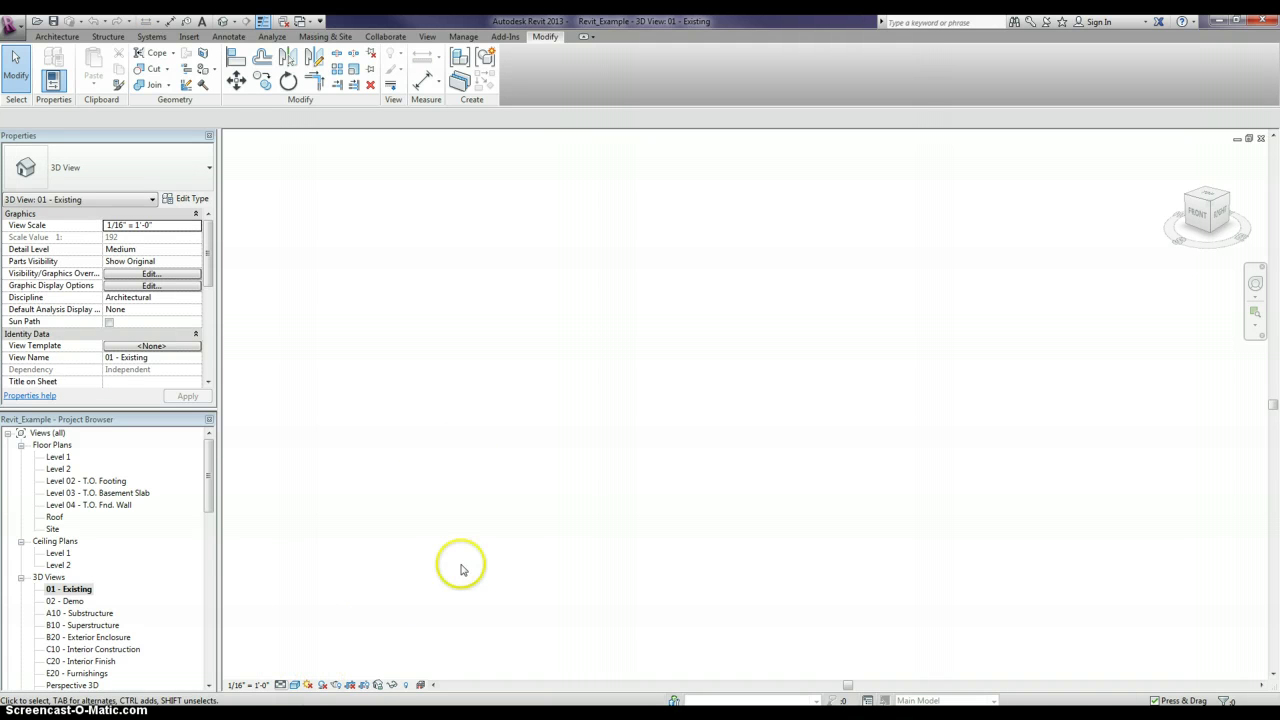
{"action": "left_click", "coordinate": [295, 686]}
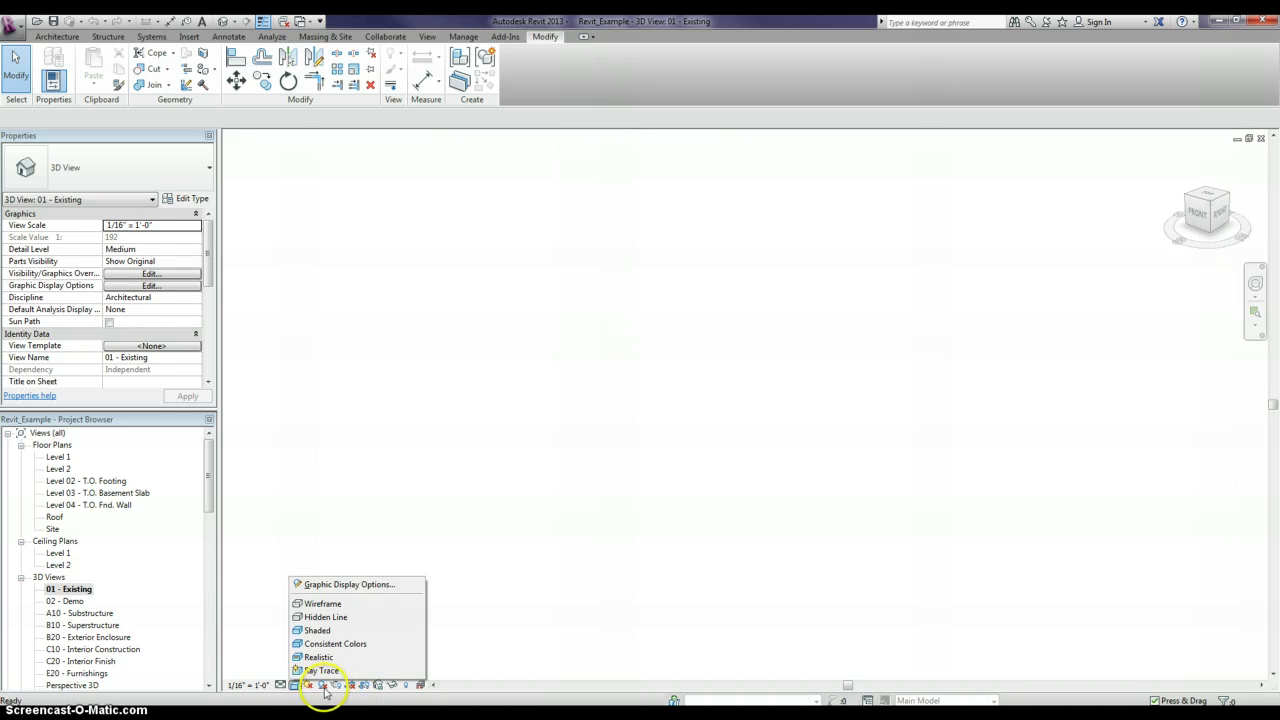
{"action": "left_click", "coordinate": [552, 568]}
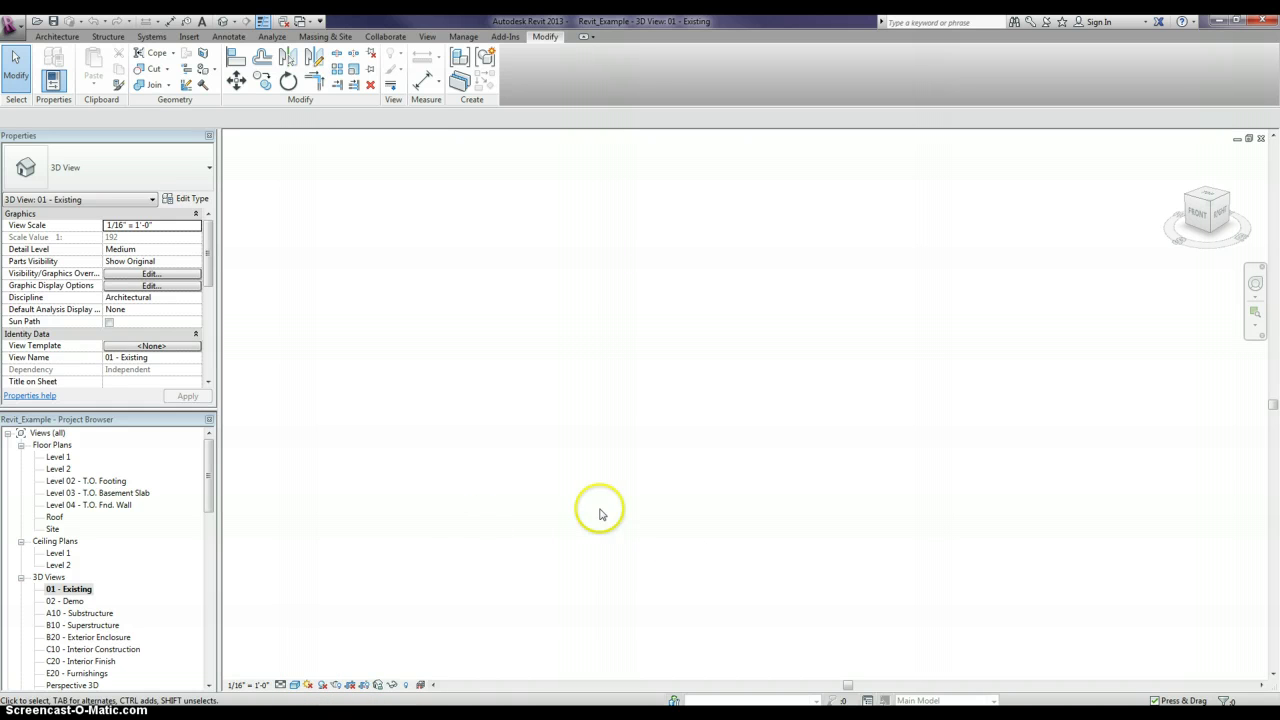
{"action": "double_click", "coordinate": [517, 519]}
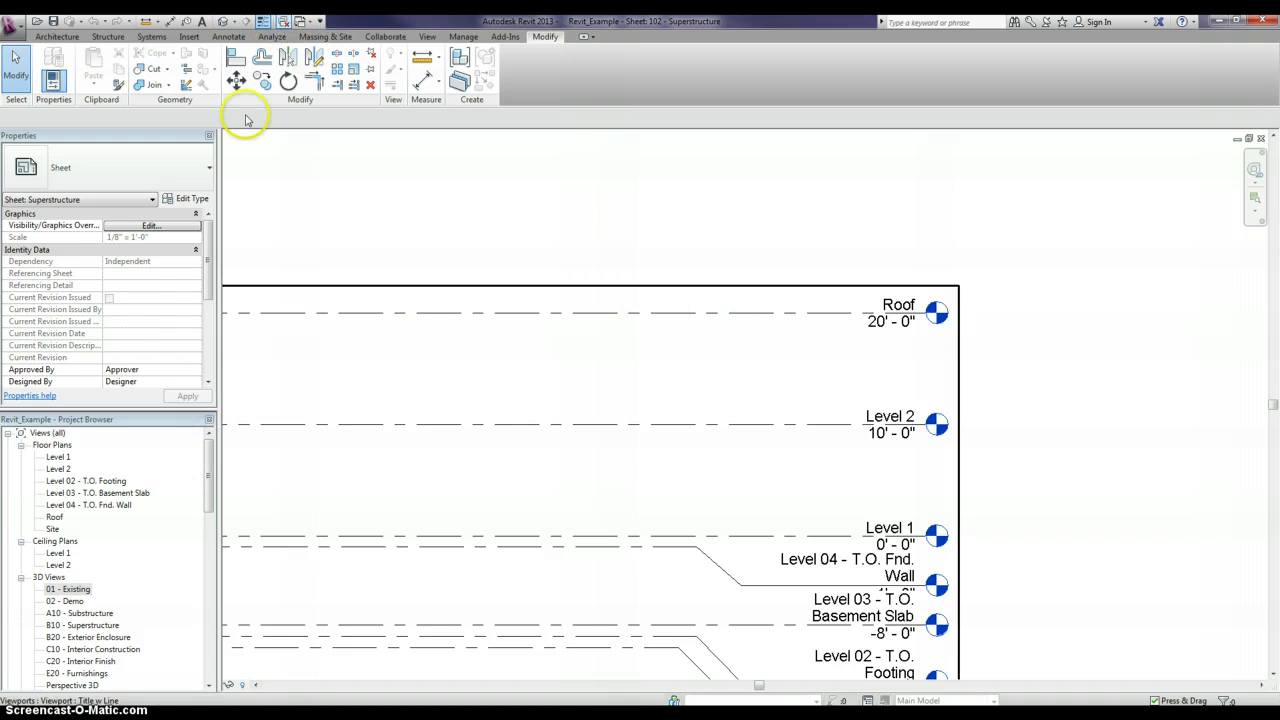
{"action": "key", "text": "ctrl+Tab"}
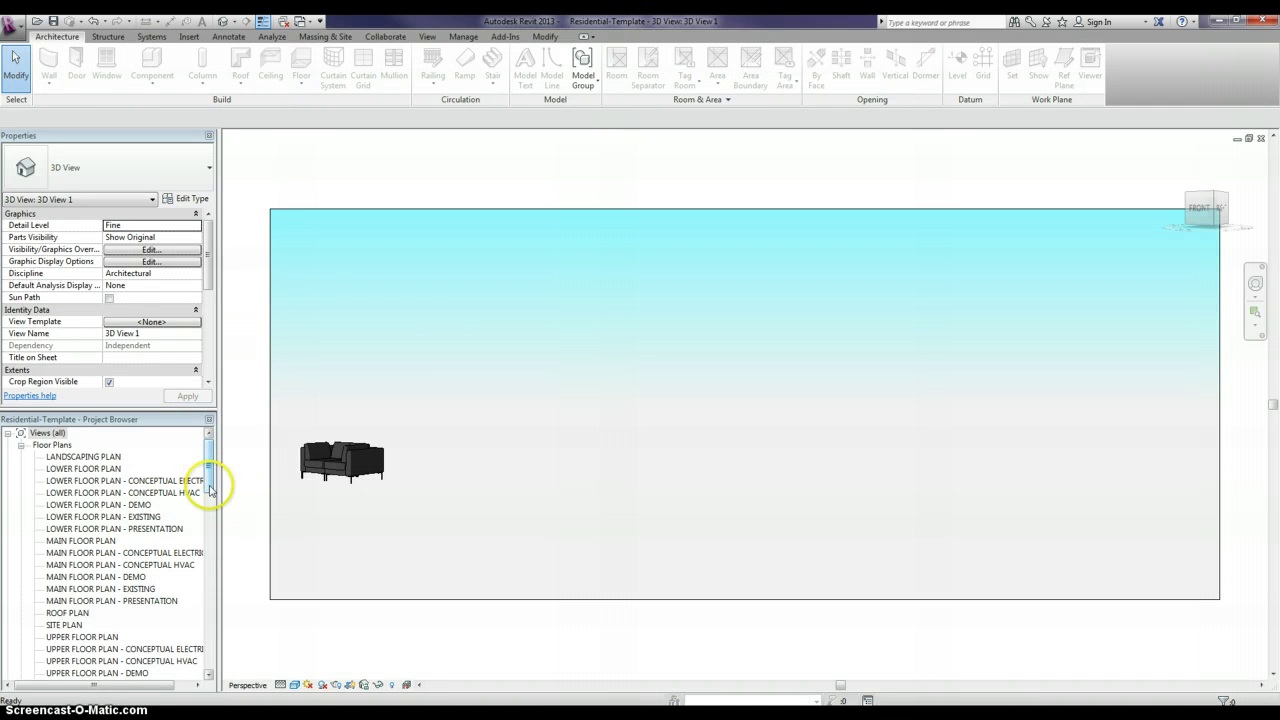
Scroll the template's Views, Legends, Schedules and sheets A0.0 - COVER to SP1.0 - SITE PLAN.
{"action": "left_click_drag", "start_coordinate": [211, 484], "coordinate": [211, 529]}
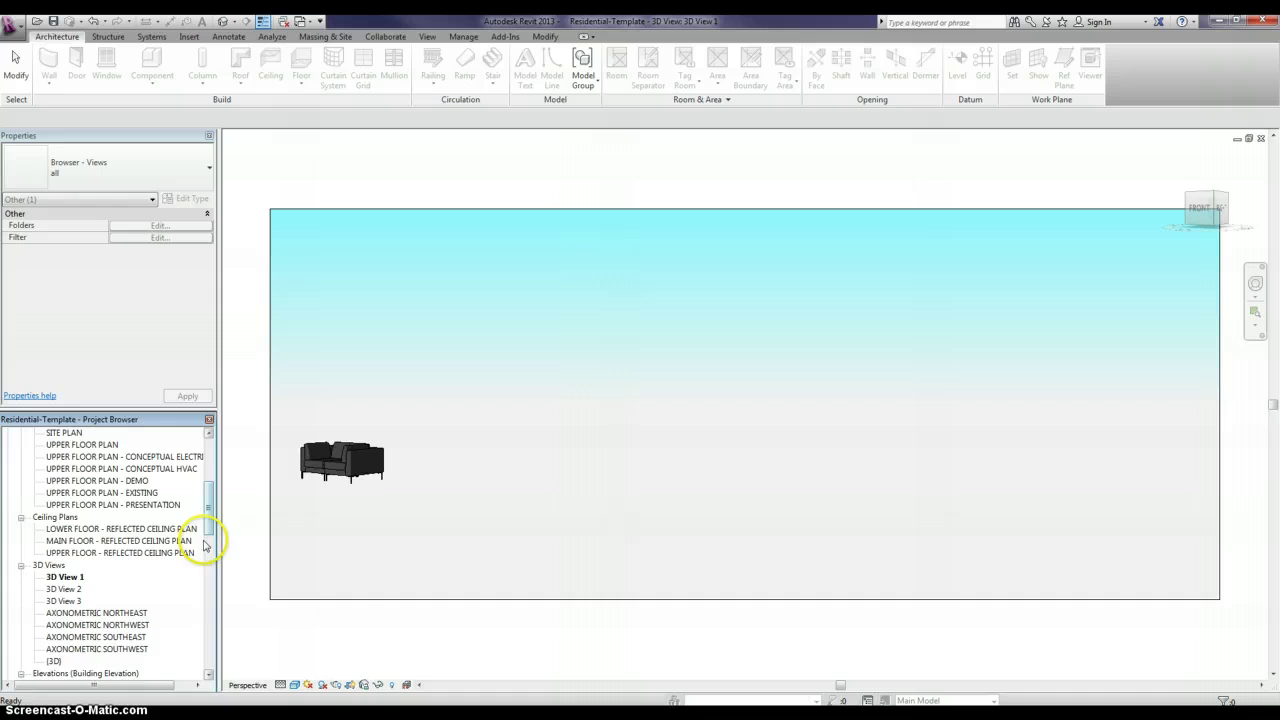
{"action": "scroll", "coordinate": [127, 583], "scroll_direction": "down", "scroll_amount": 2}
{"action": "scroll", "coordinate": [127, 580], "scroll_direction": "down", "scroll_amount": 4}
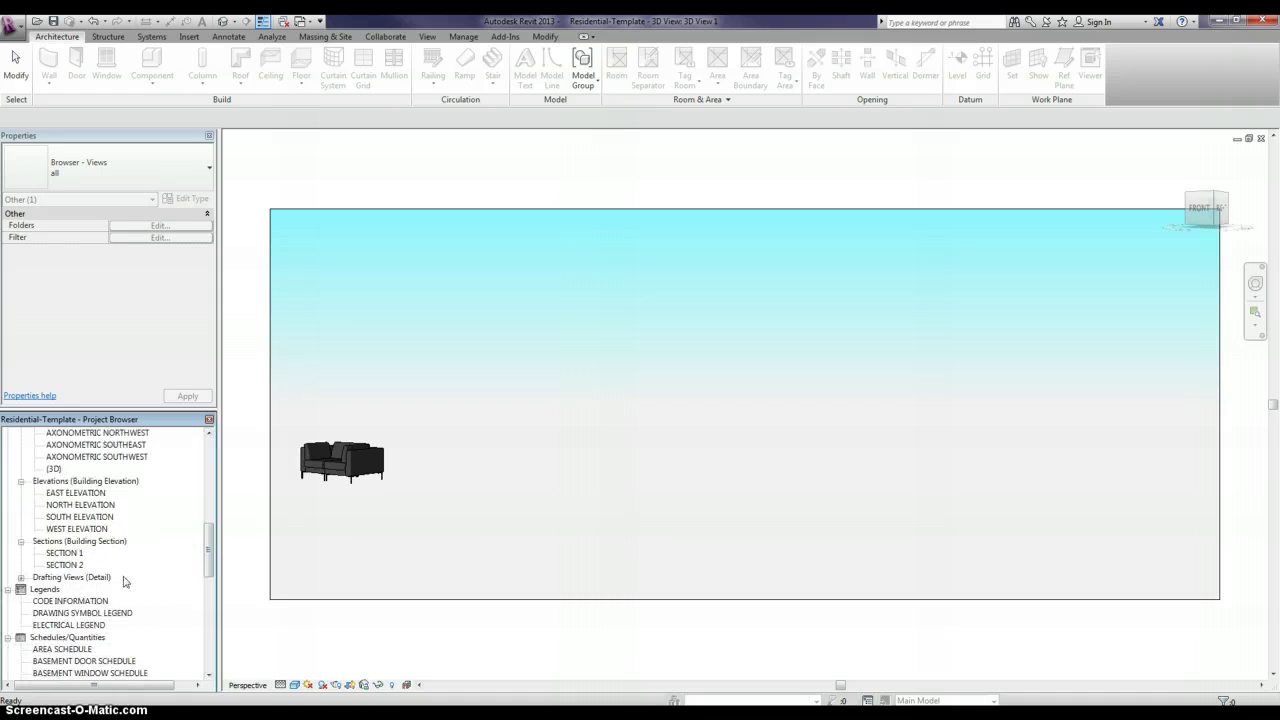
{"action": "scroll", "coordinate": [158, 598], "scroll_direction": "down", "scroll_amount": 3}
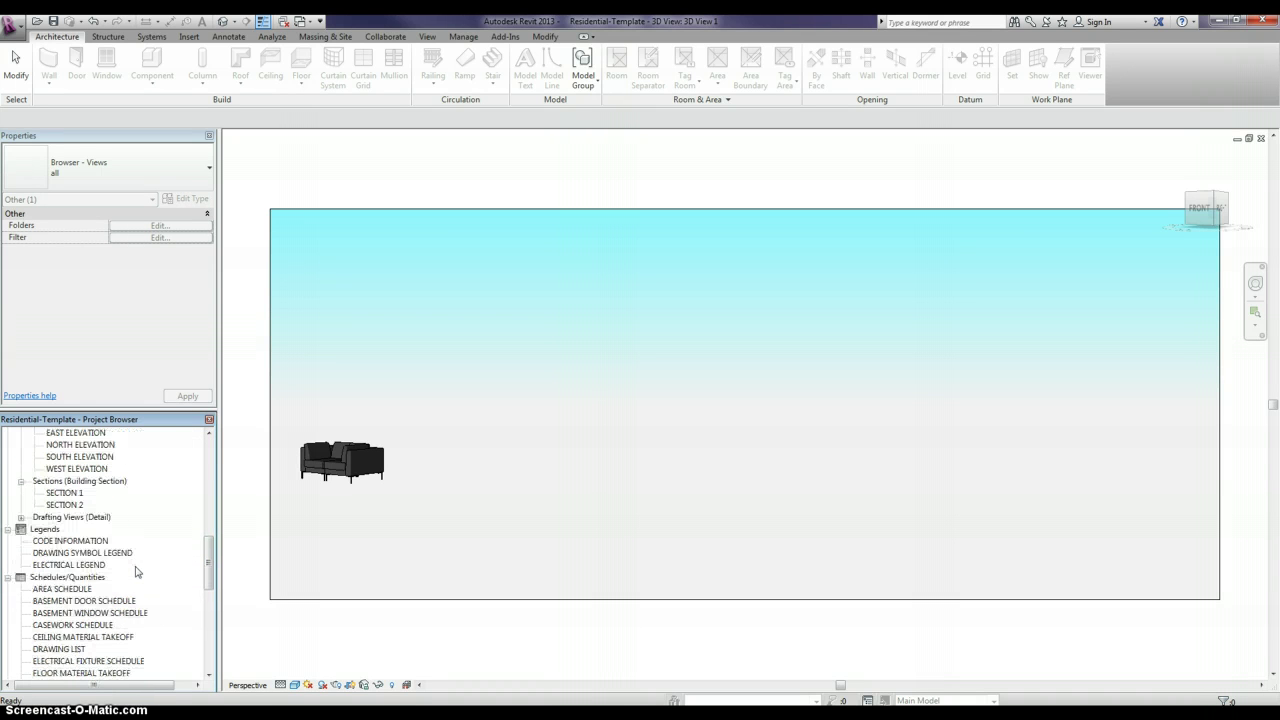
{"action": "scroll", "coordinate": [136, 571], "scroll_direction": "down", "scroll_amount": 3}
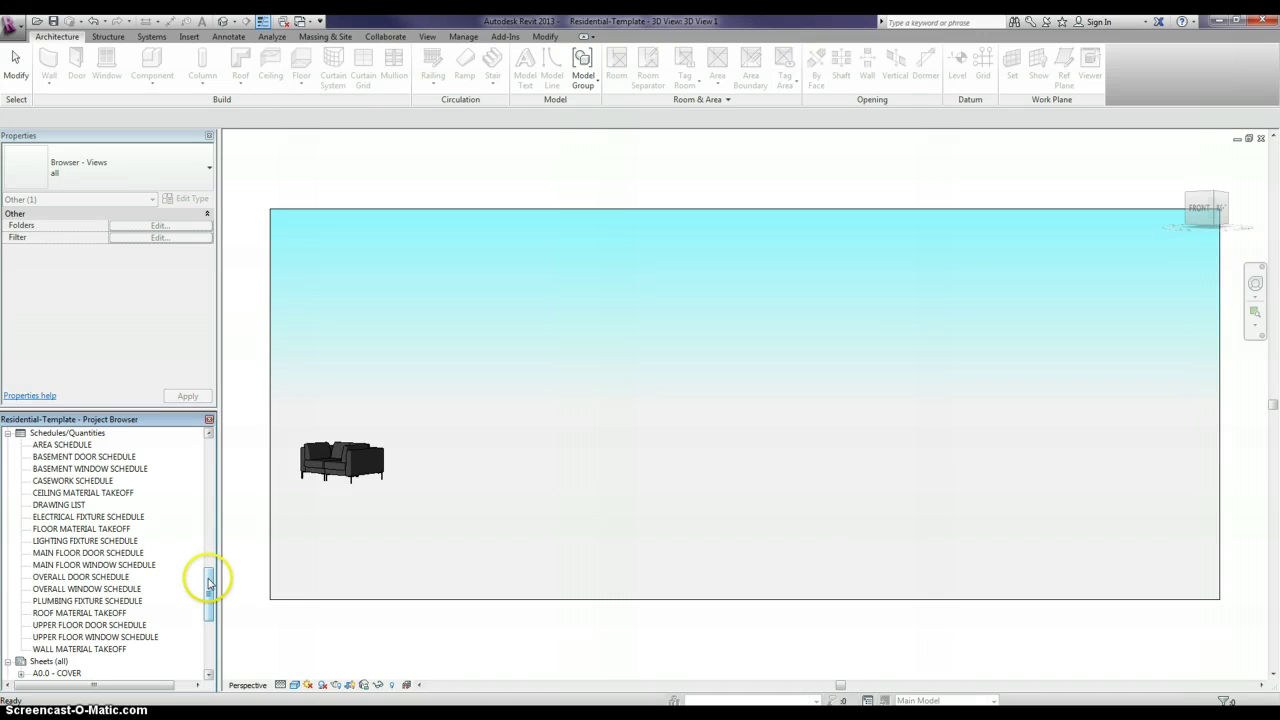
{"action": "left_click_drag", "start_coordinate": [209, 581], "coordinate": [207, 630]}
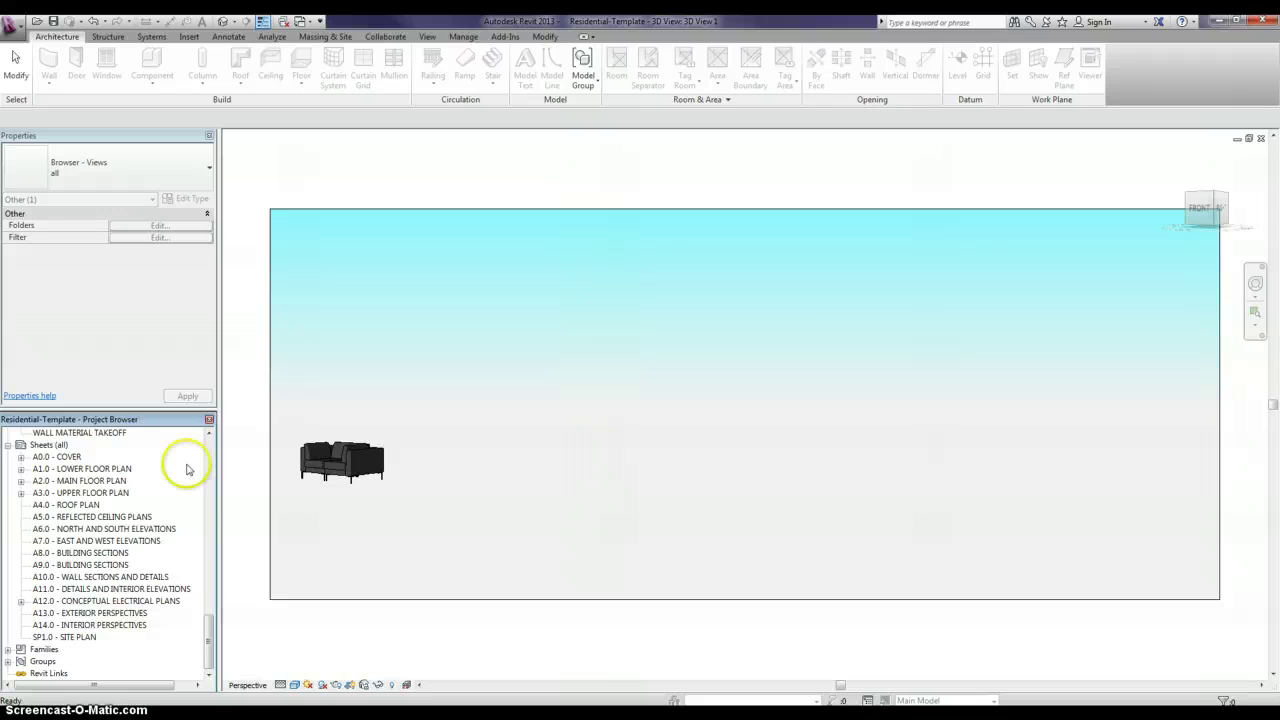
Compare the Revit_Example's schedules and sheets 000, 101 and 102, then return to the Residential-Template's 3D View 1.
{"action": "left_click", "coordinate": [283, 22]}
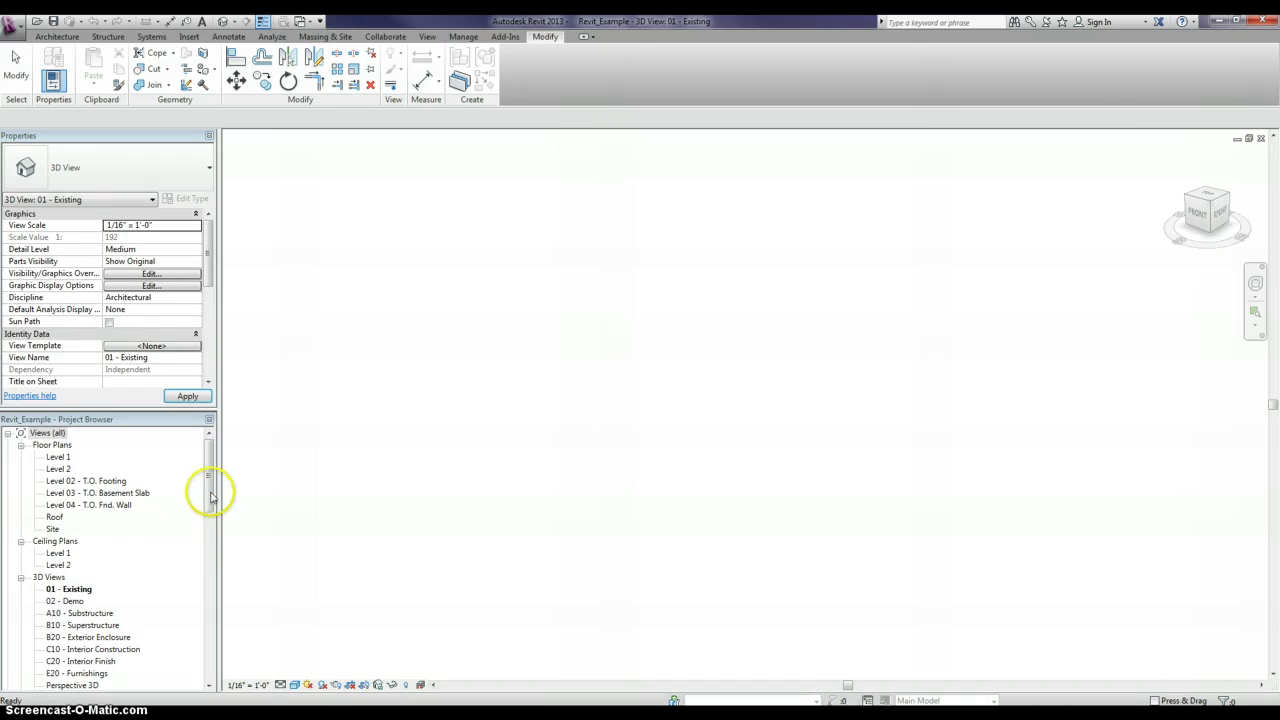
{"action": "left_click_drag", "start_coordinate": [209, 491], "coordinate": [217, 650]}
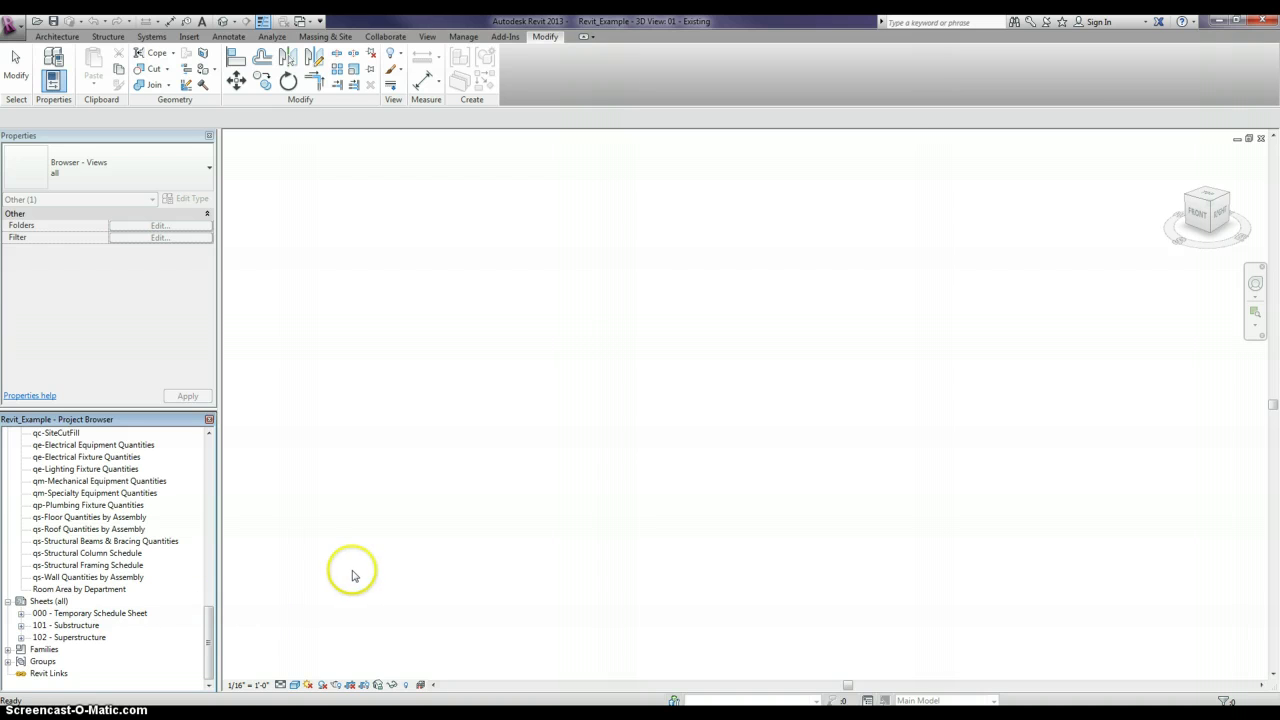
{"action": "key", "text": "ctrl+Tab"}
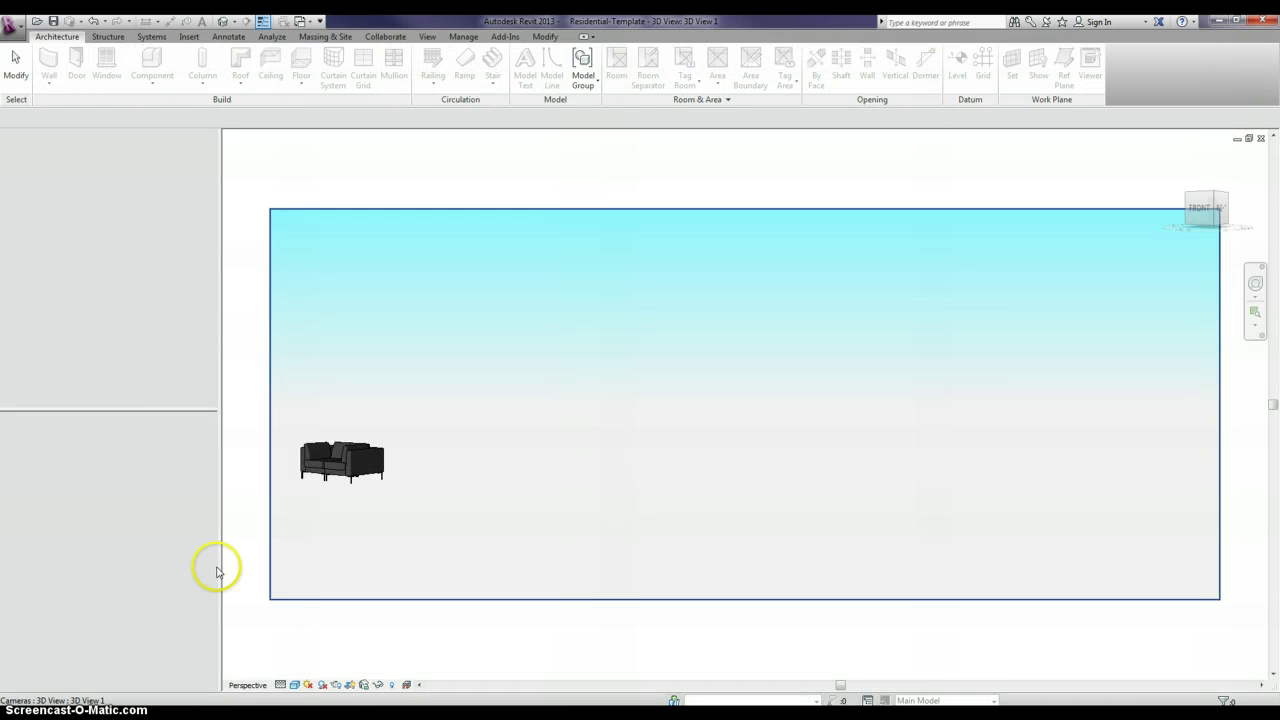
Scroll the template's schedules and sheets, inspect the MAIN FLOOR WINDOW SCHEDULE properties, and bring up the Structure tools.
{"action": "scroll", "coordinate": [205, 630], "scroll_direction": "down", "scroll_amount": 10}
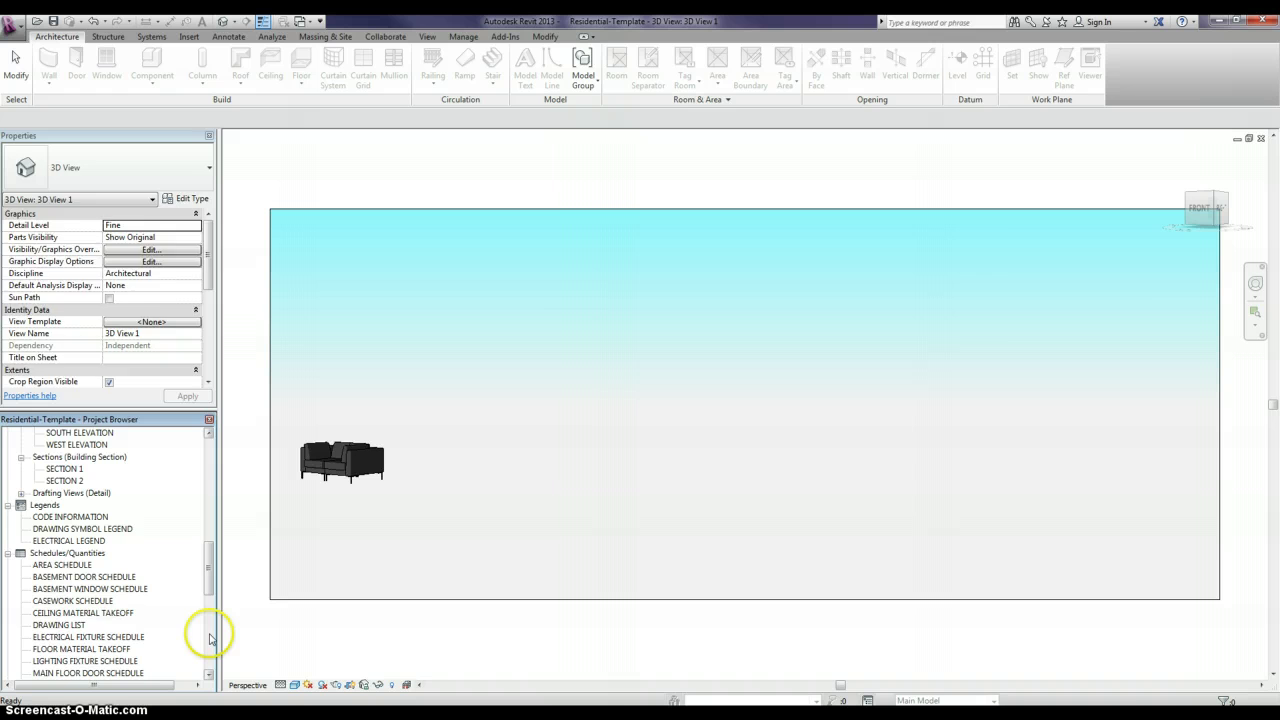
{"action": "scroll", "coordinate": [212, 605], "scroll_direction": "down", "scroll_amount": 3}
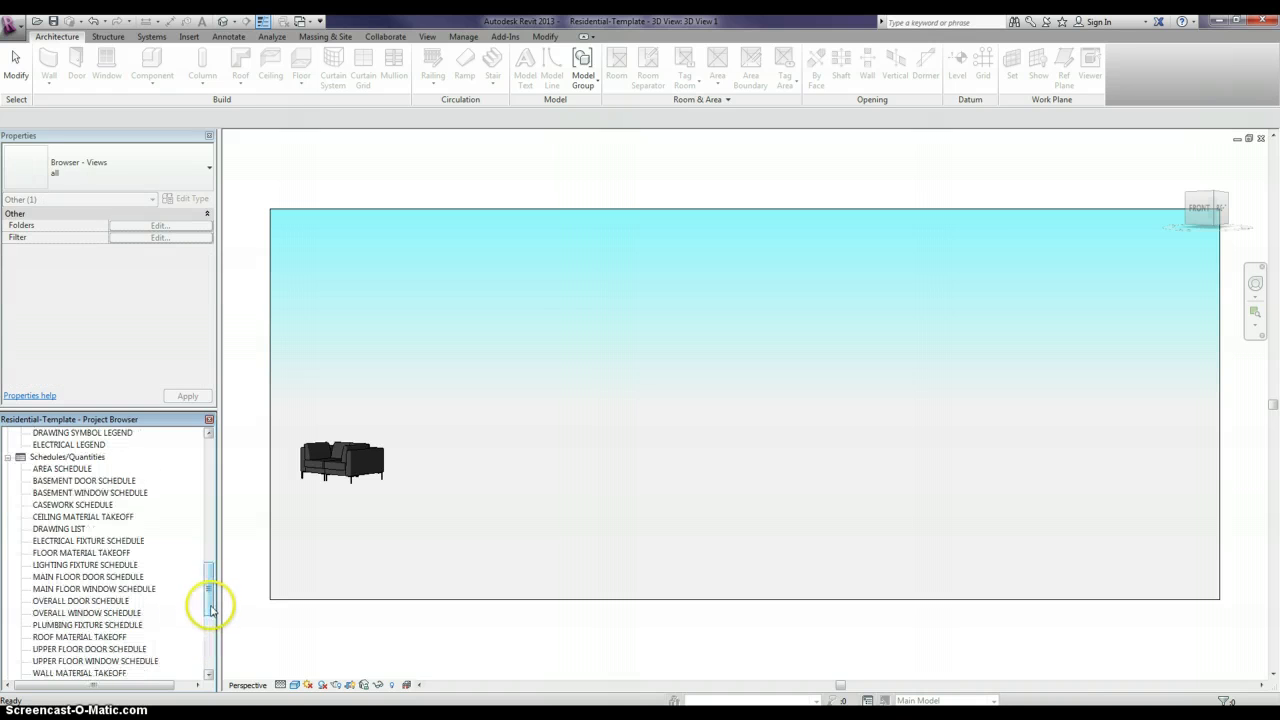
{"action": "left_click", "coordinate": [108, 590]}
{"action": "scroll", "coordinate": [108, 598], "scroll_direction": "down", "scroll_amount": 7}
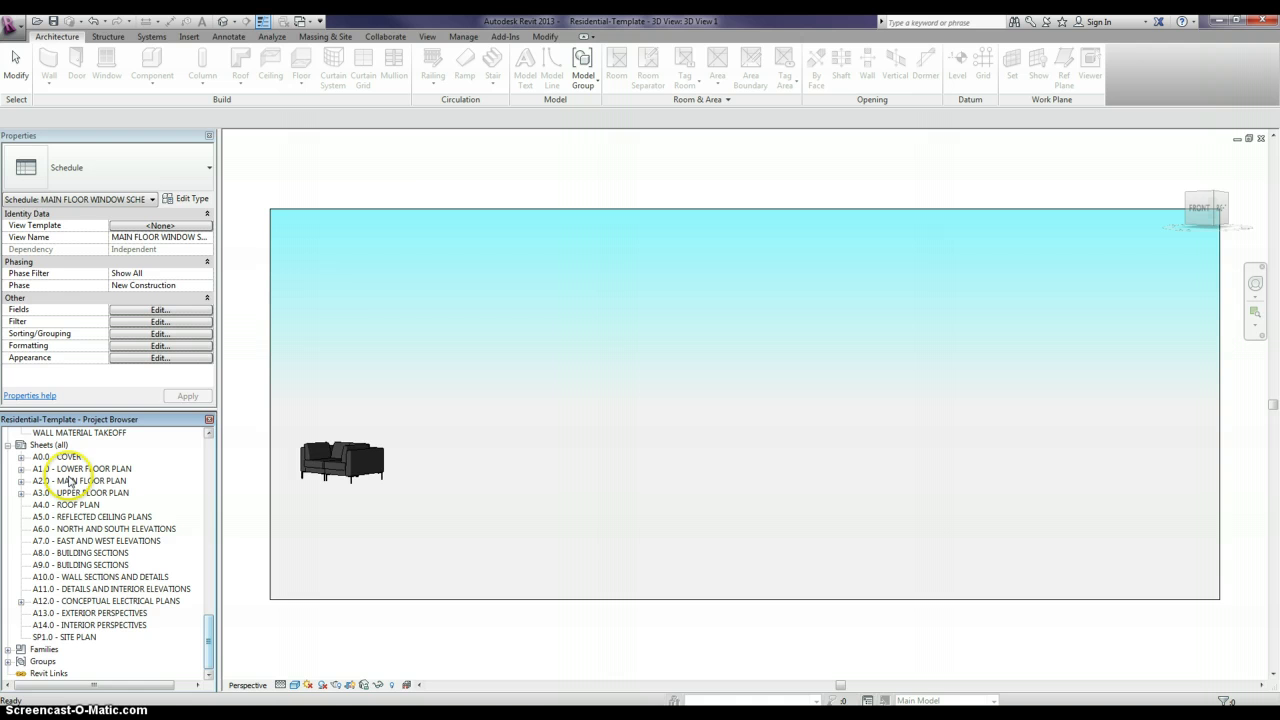
{"action": "left_click", "coordinate": [400, 163]}
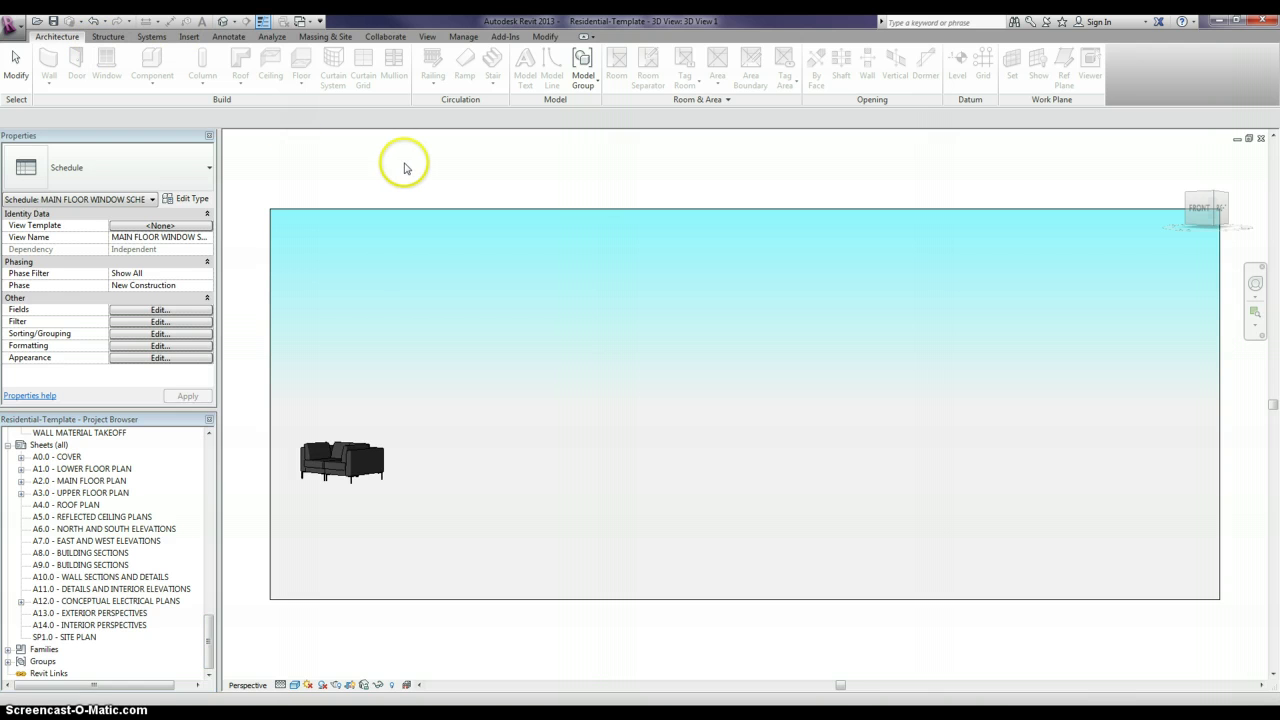
{"action": "left_click", "coordinate": [110, 37]}
{"action": "left_click_drag", "start_coordinate": [210, 623], "coordinate": [204, 447]}
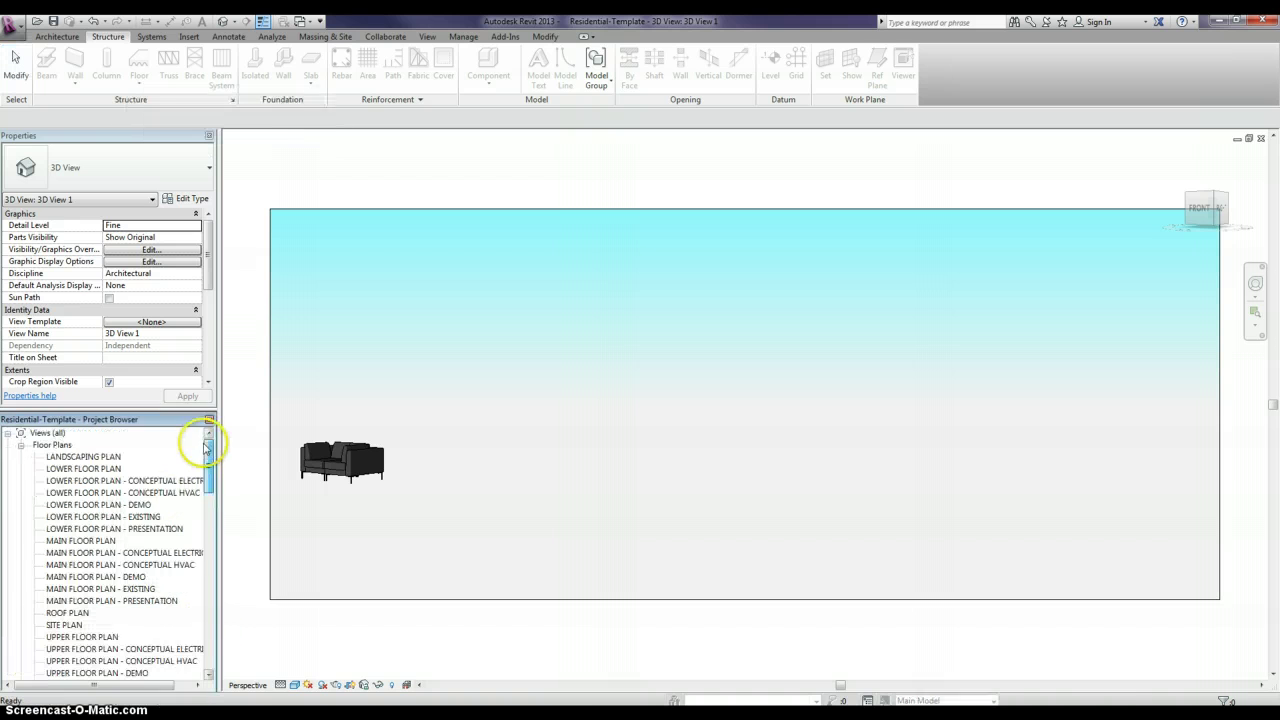
Open the template's MAIN FLOOR PLAN view after checking MAIN FLOOR PLAN - DEMO.
{"action": "left_click", "coordinate": [126, 502]}
{"action": "double_click", "coordinate": [135, 578]}
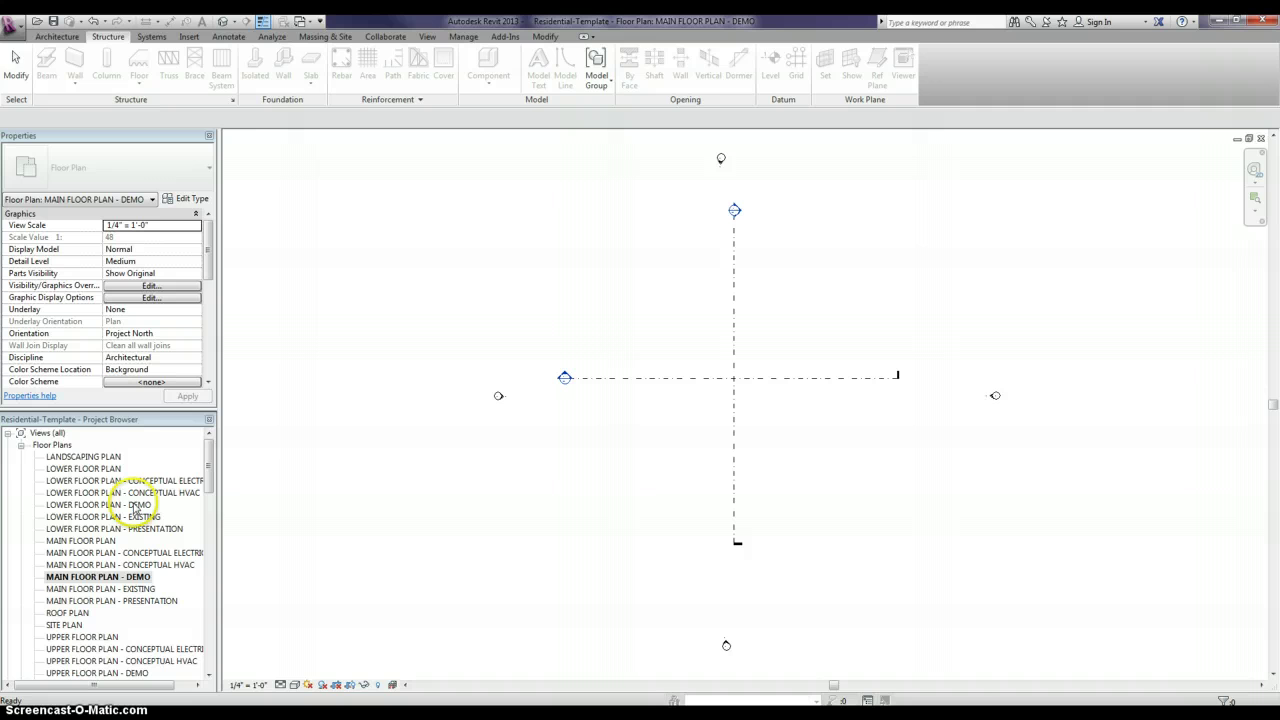
{"action": "double_click", "coordinate": [80, 540]}
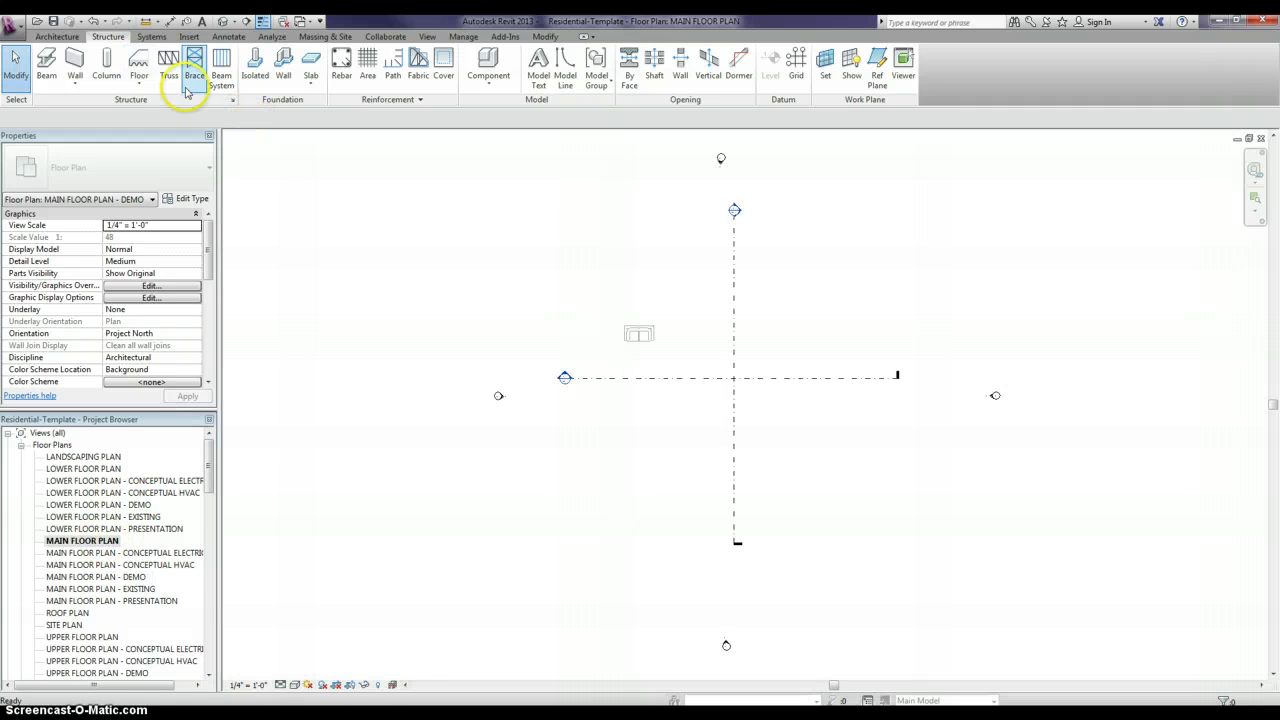
Review the tools on the Structure, Massing & Site, Systems and Annotate ribbon tabs.
{"action": "left_click", "coordinate": [500, 80]}
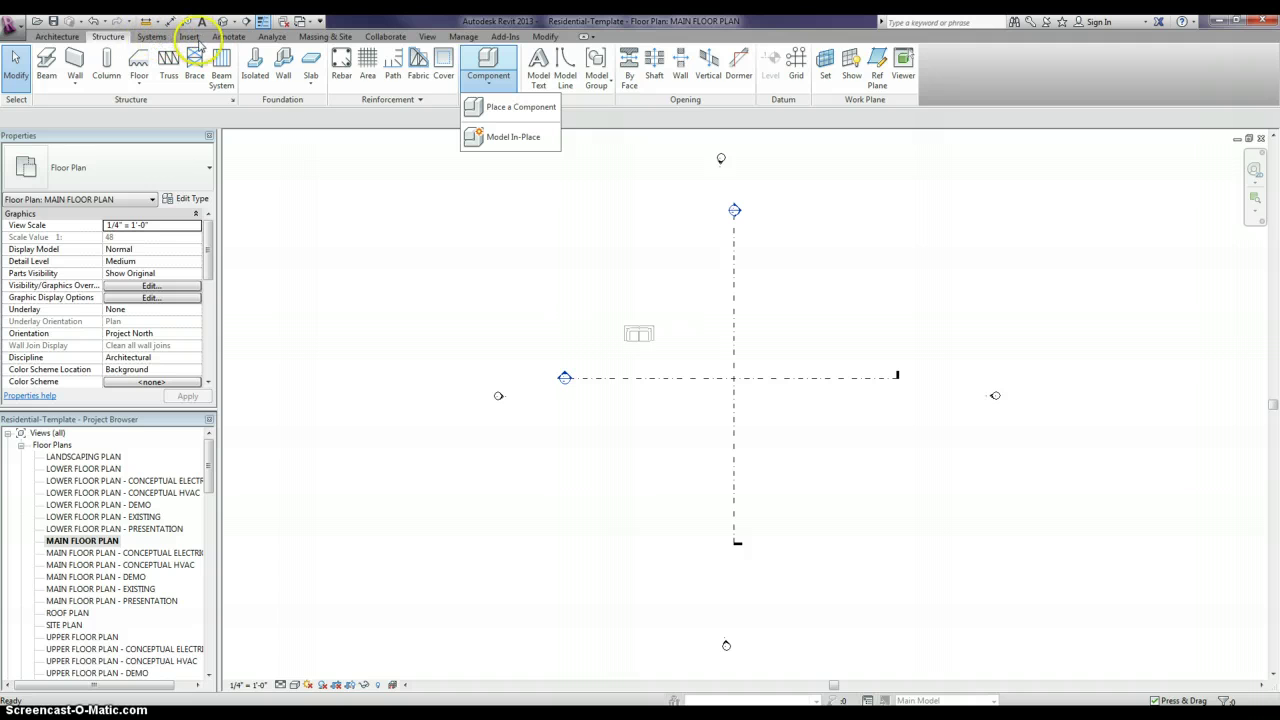
{"action": "left_click", "coordinate": [331, 37]}
{"action": "left_click", "coordinate": [315, 37]}
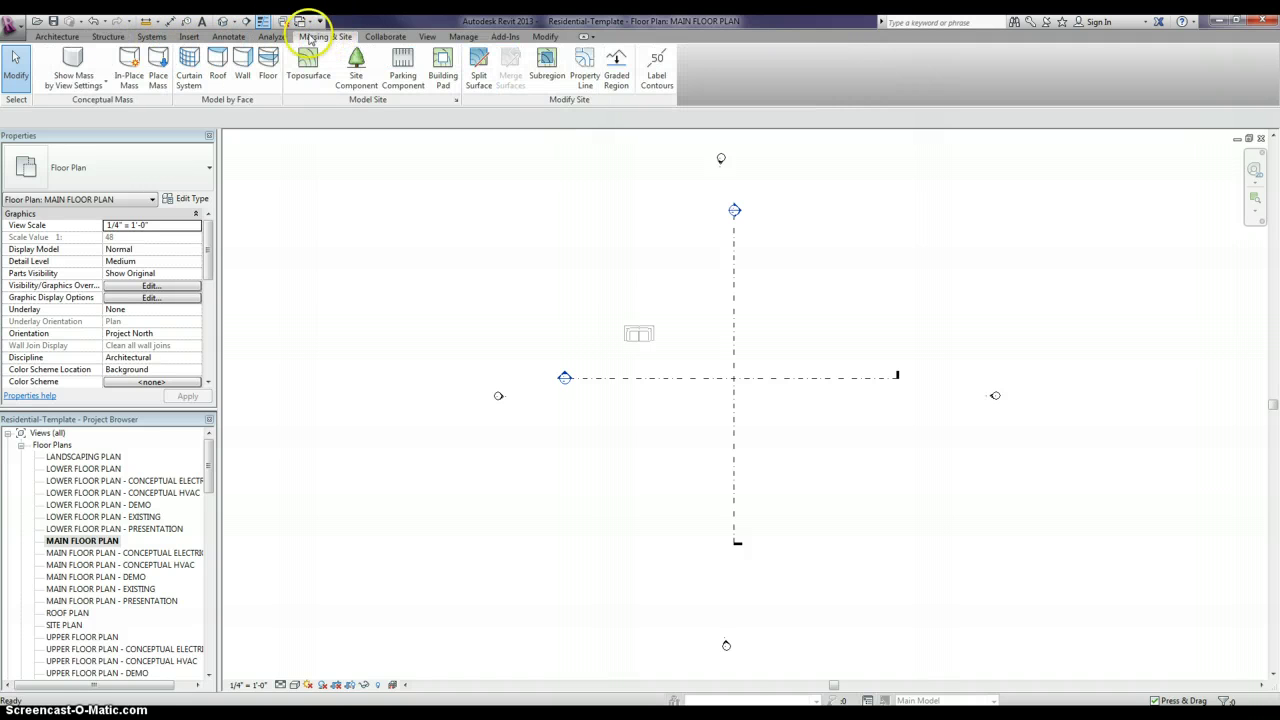
{"action": "left_click", "coordinate": [151, 37]}
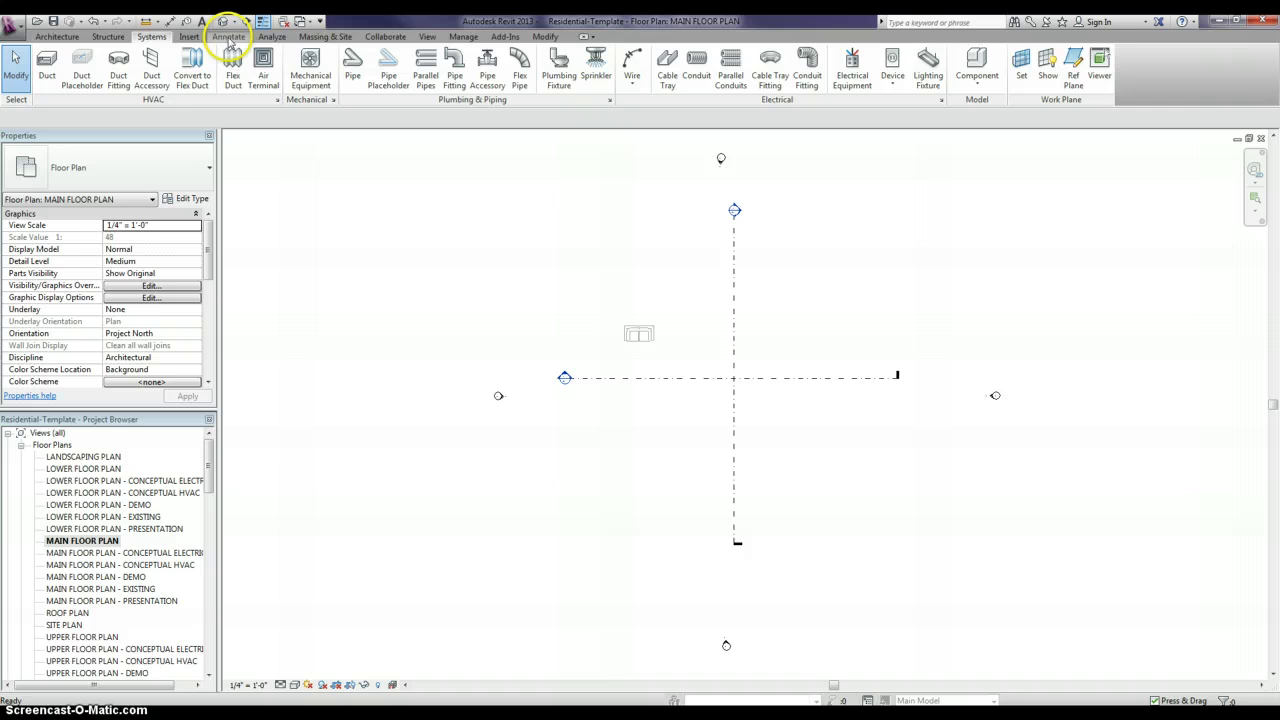
{"action": "left_click", "coordinate": [229, 38]}
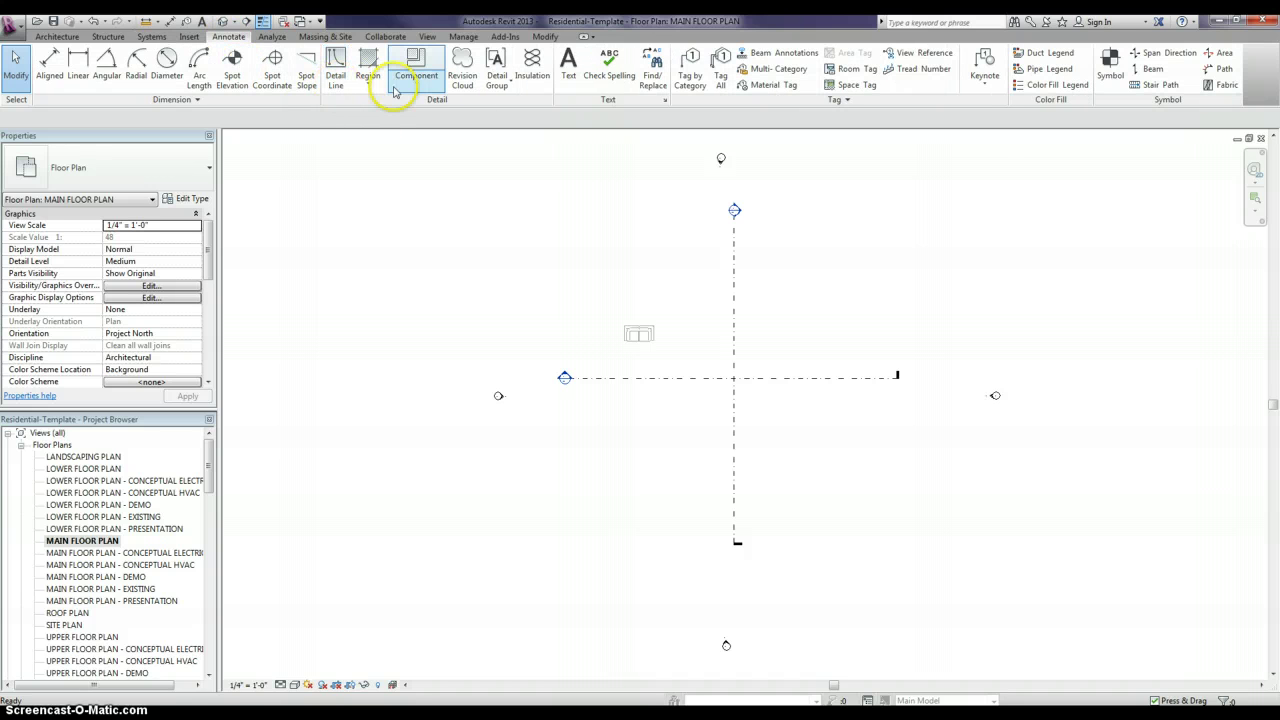
Start placing a Detail Component and review the template's detail component types, leaving Anchor Bolts Hook-Side 1/2".
{"action": "left_click", "coordinate": [425, 96]}
{"action": "left_click", "coordinate": [443, 104]}
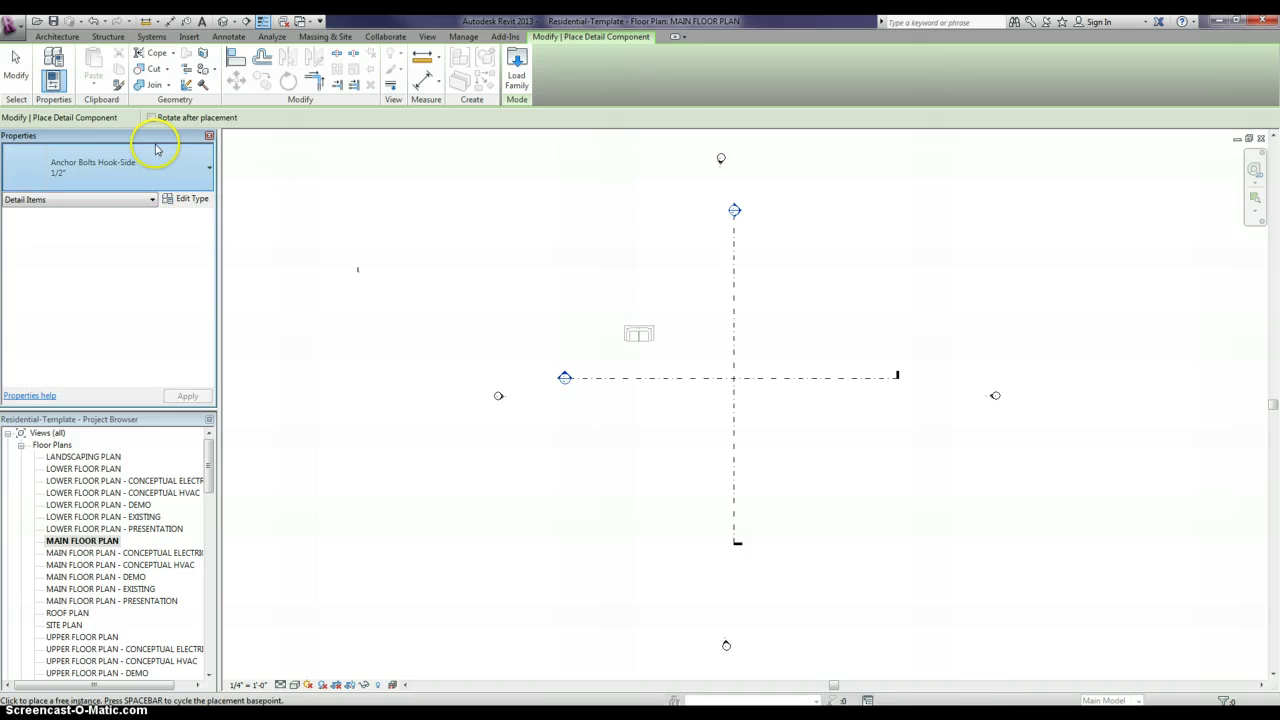
{"action": "left_click", "coordinate": [178, 172]}
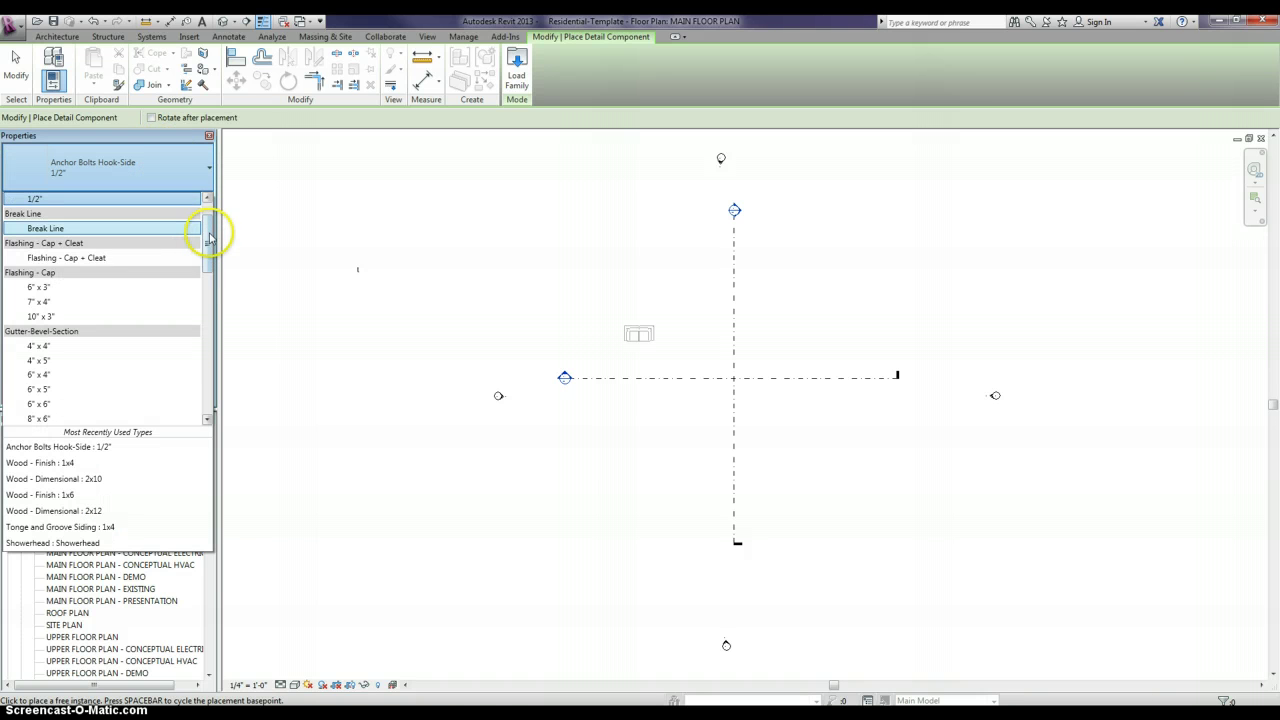
{"action": "left_click_drag", "start_coordinate": [210, 238], "coordinate": [212, 403]}
{"action": "left_click", "coordinate": [257, 229]}
{"action": "left_click", "coordinate": [12, 80]}
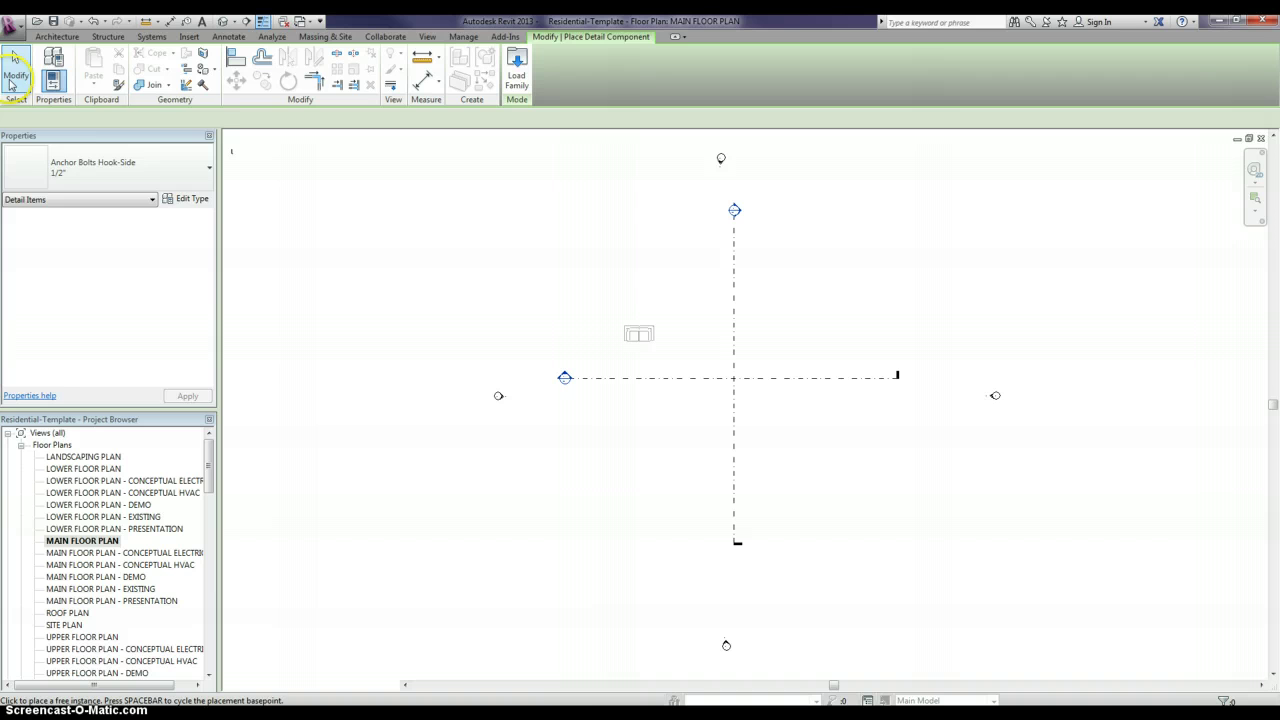